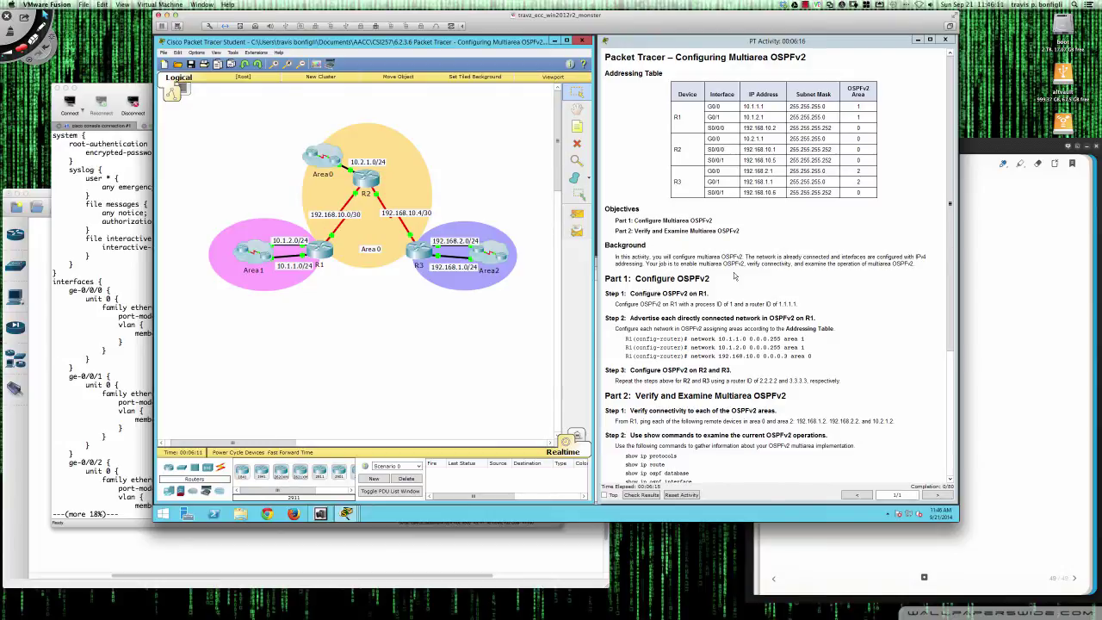
Open router R1's command line and move its window below the topology so the diagram stays in view.
{"action": "scroll", "coordinate": [735, 277], "scroll_direction": "down", "scroll_amount": 5}
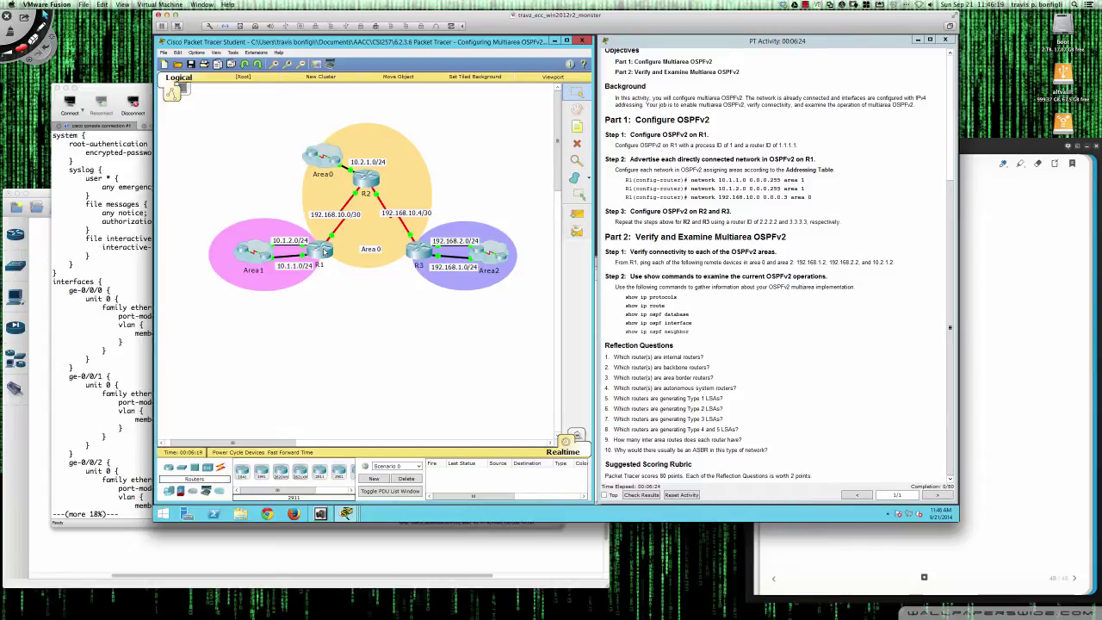
{"action": "left_click", "coordinate": [323, 251]}
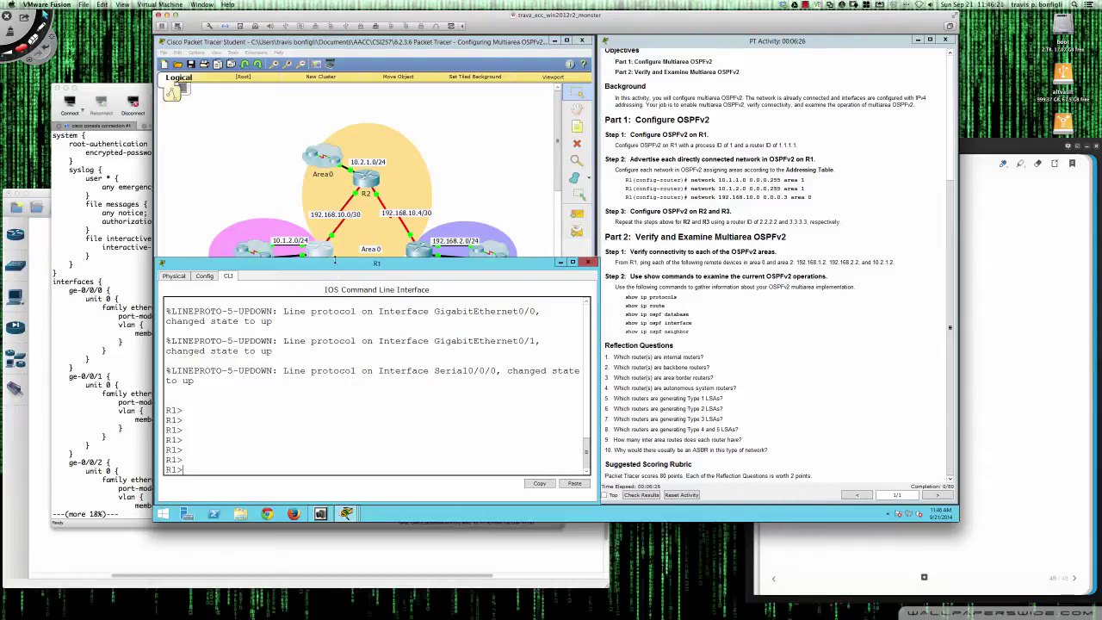
{"action": "left_click_drag", "start_coordinate": [335, 291], "coordinate": [335, 295]}
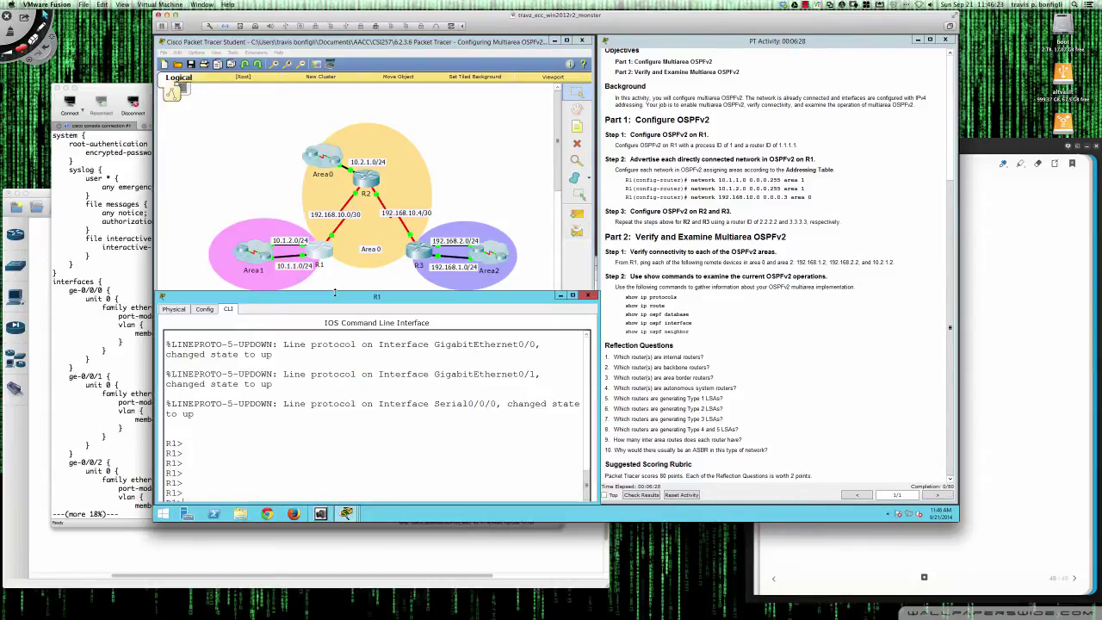
{"action": "key", "text": "Return"}
{"action": "key", "text": "Return"}
{"action": "key", "text": "Return"}
{"action": "key", "text": "Return"}
{"action": "key", "text": "Return"}
{"action": "key", "text": "Return"}
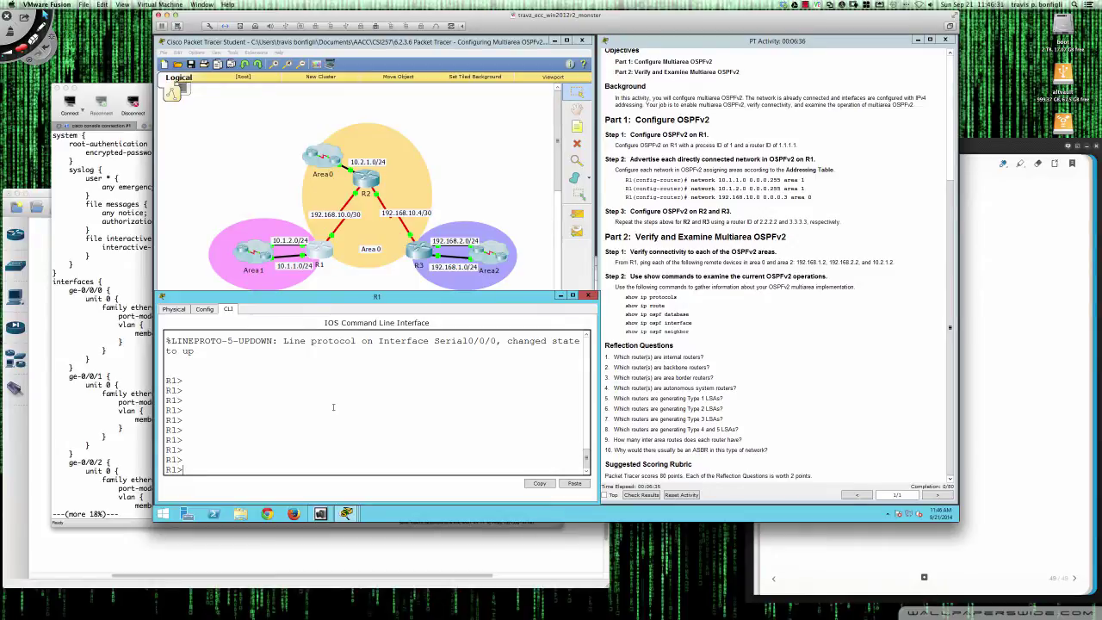
Enter privileged mode and then global configuration mode on R1.
{"action": "type", "text": "en"}
{"action": "key", "text": "Return"}
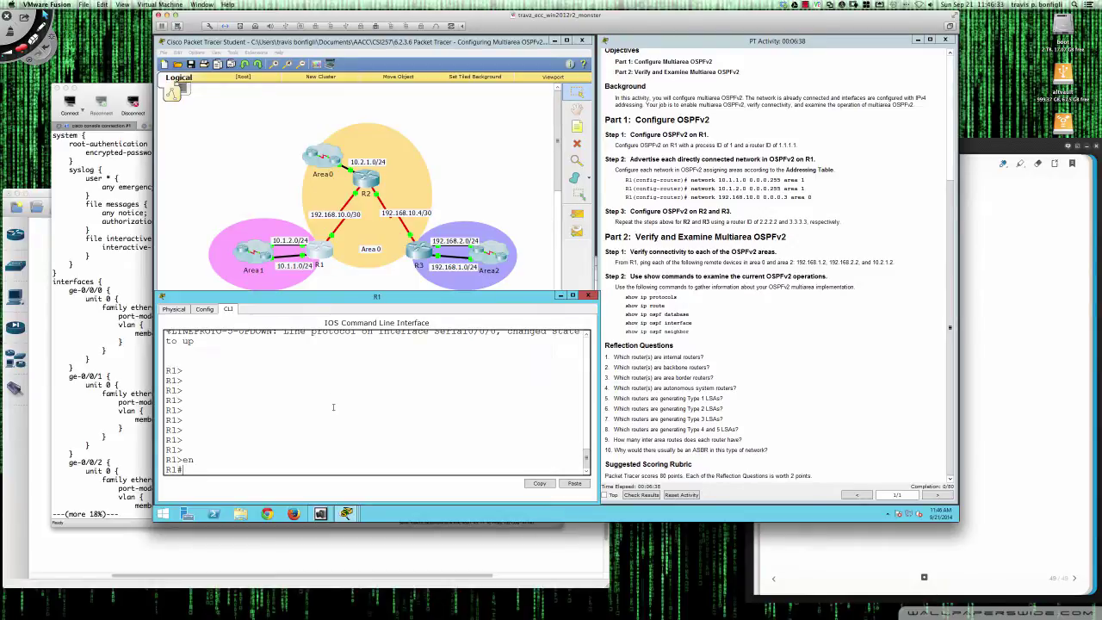
{"action": "type", "text": "conf t"}
{"action": "key", "text": "Return"}
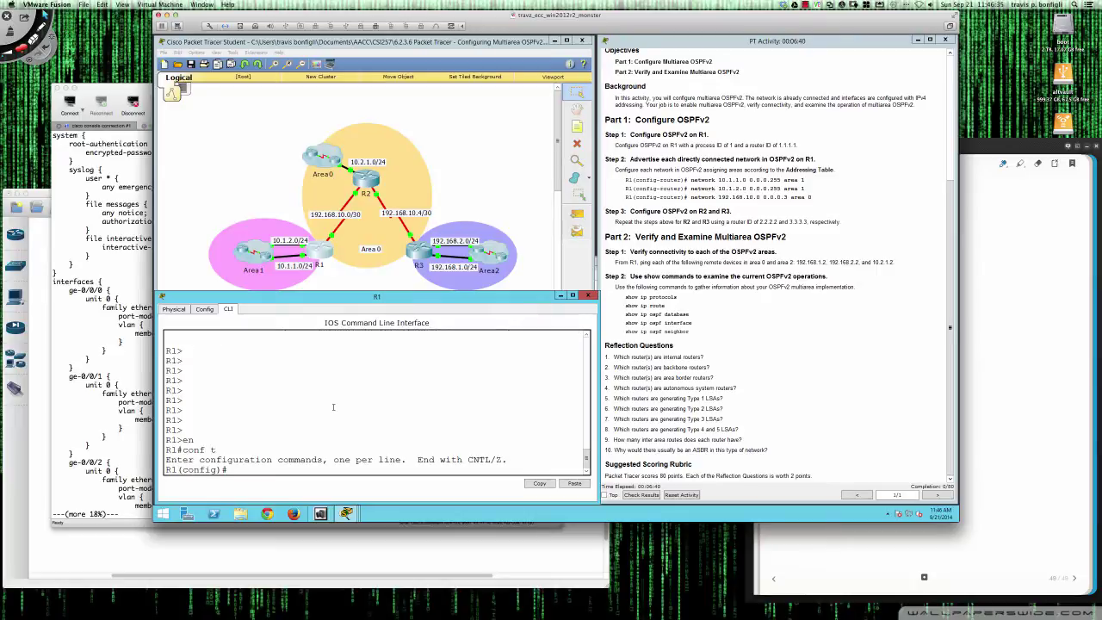
Check the accepted process ID range for router ospf on R1 and start OSPF with process ID 1.
{"action": "type", "text": "router ospf 1"}
{"action": "type", "text": "?"}
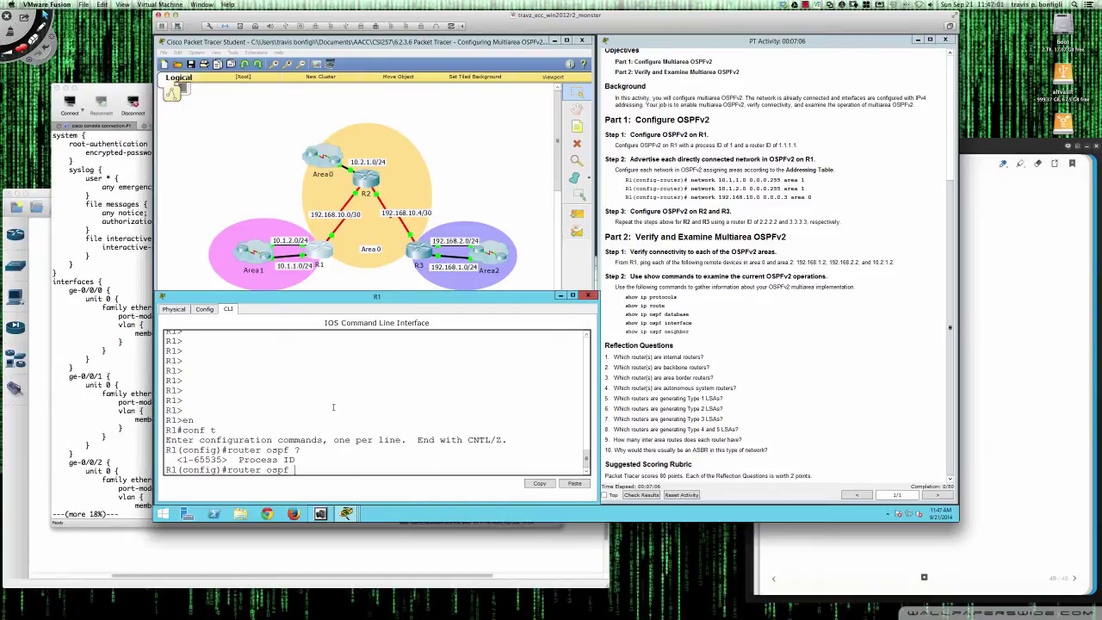
{"action": "type", "text": "1"}
{"action": "key", "text": "Return"}
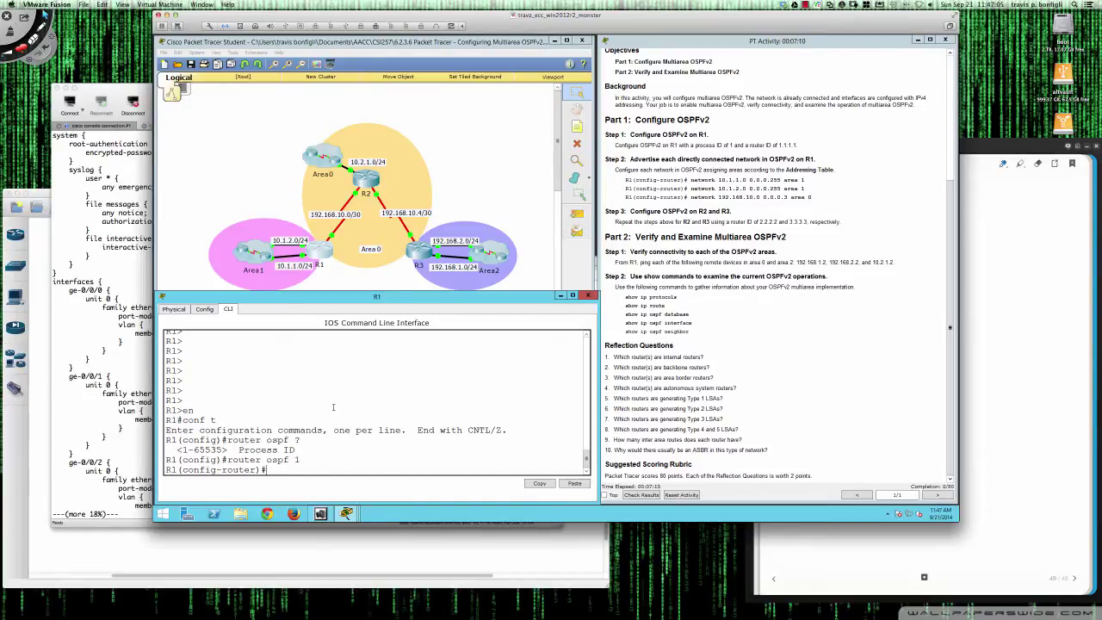
Set the OSPF router ID on R1 to 1.1.1.1.
{"action": "type", "text": "router"}
{"action": "key", "text": "Tab"}
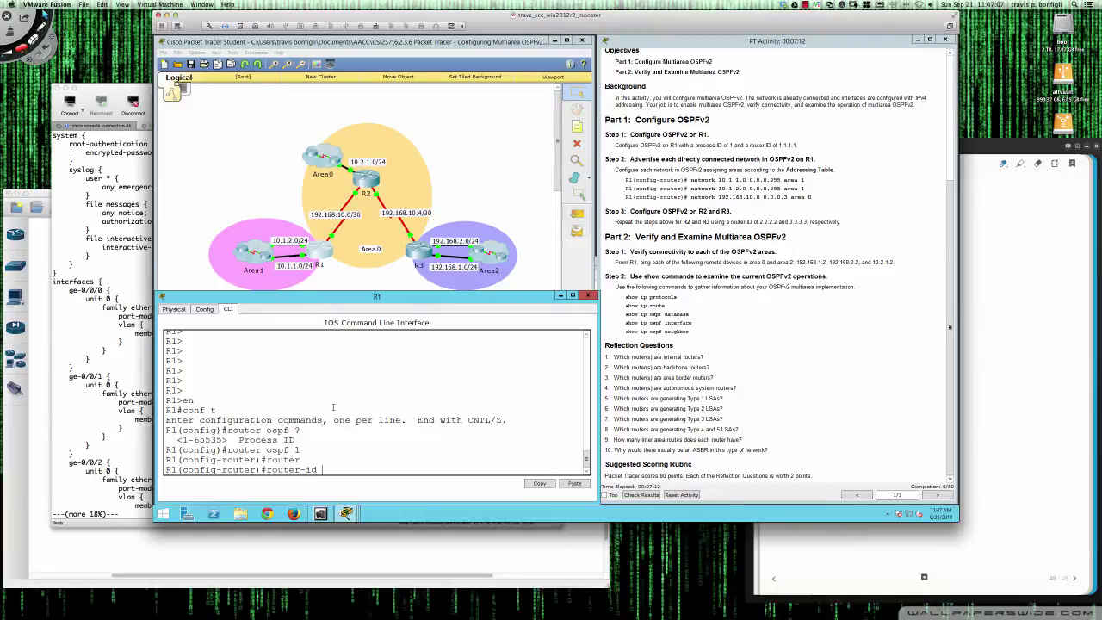
{"action": "type", "text": "1.1"}
{"action": "key", "text": "Return"}
{"action": "key", "text": "Return"}
{"action": "key", "text": "Return"}
{"action": "key", "text": "Return"}
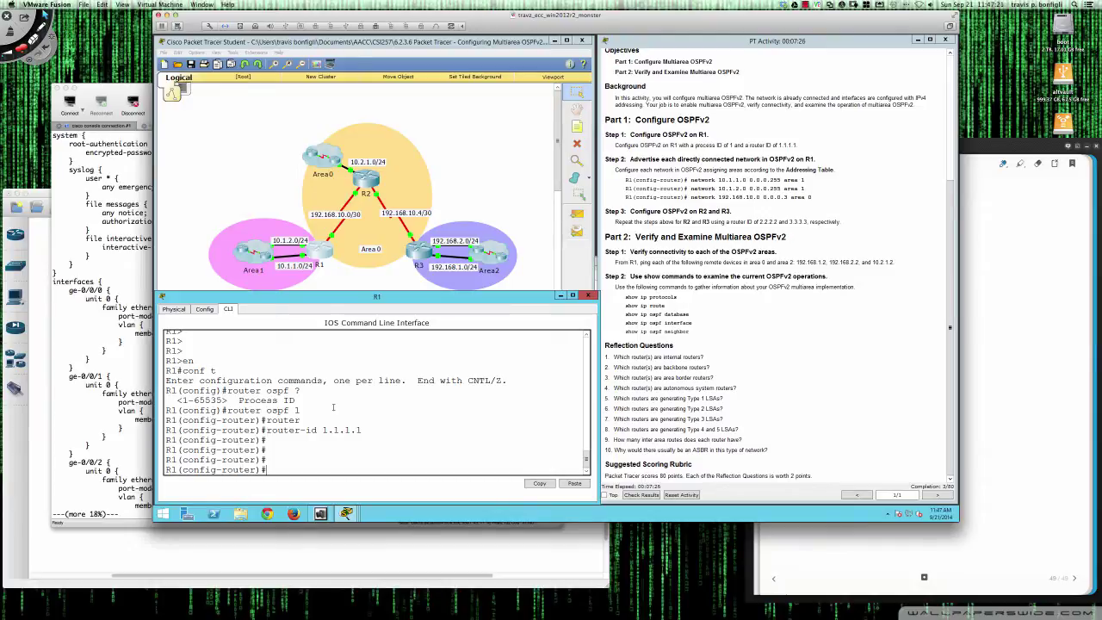
List R1's interfaces in brief from router configuration mode and review their IP addresses.
{"action": "type", "text": "do sh ip int bri"}
{"action": "key", "text": "Return"}
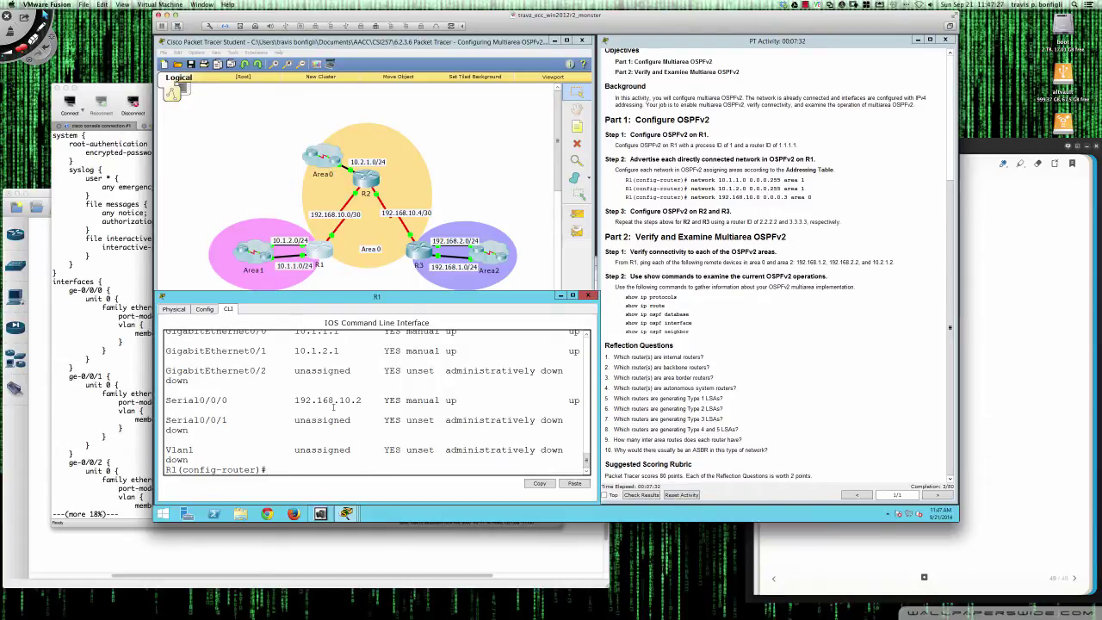
{"action": "scroll", "coordinate": [333, 406], "scroll_direction": "up", "scroll_amount": 1}
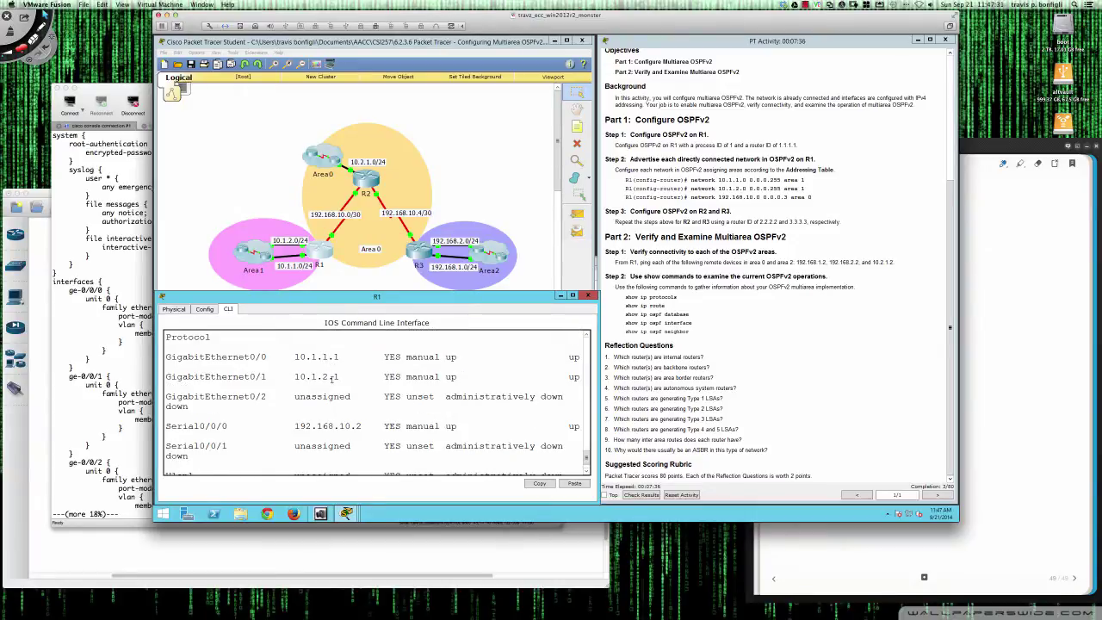
{"action": "scroll", "coordinate": [351, 399], "scroll_direction": "down", "scroll_amount": 1}
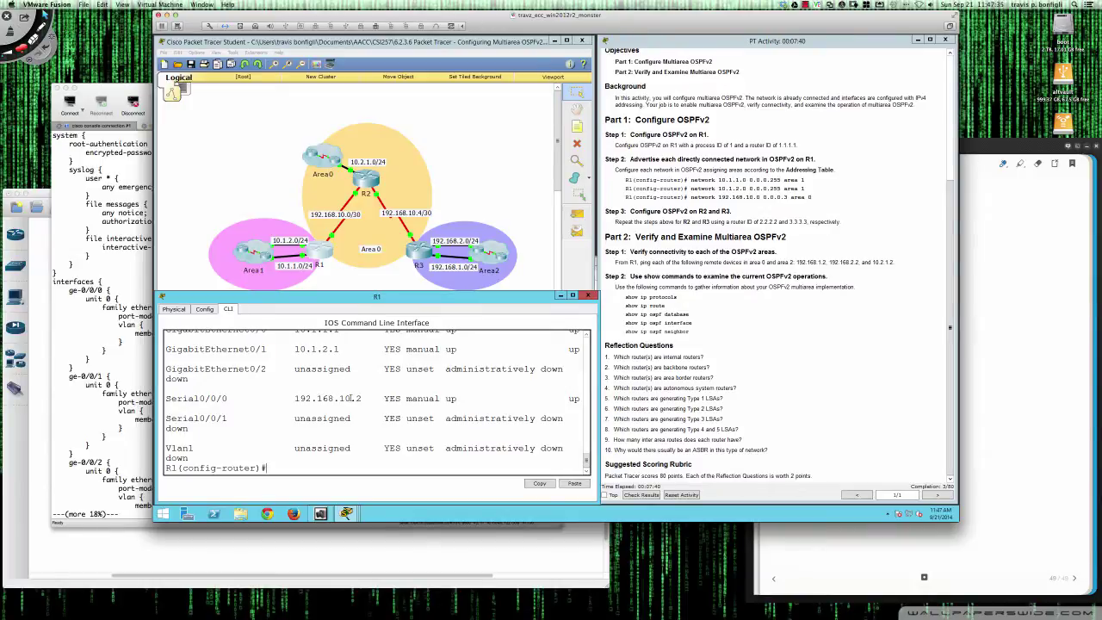
Advertise network 10.1.1.0 with wildcard mask 0.0.0.255 in OSPF area 1 on R1.
{"action": "key", "text": "Return"}
{"action": "key", "text": "Return"}
{"action": "type", "text": "network"}
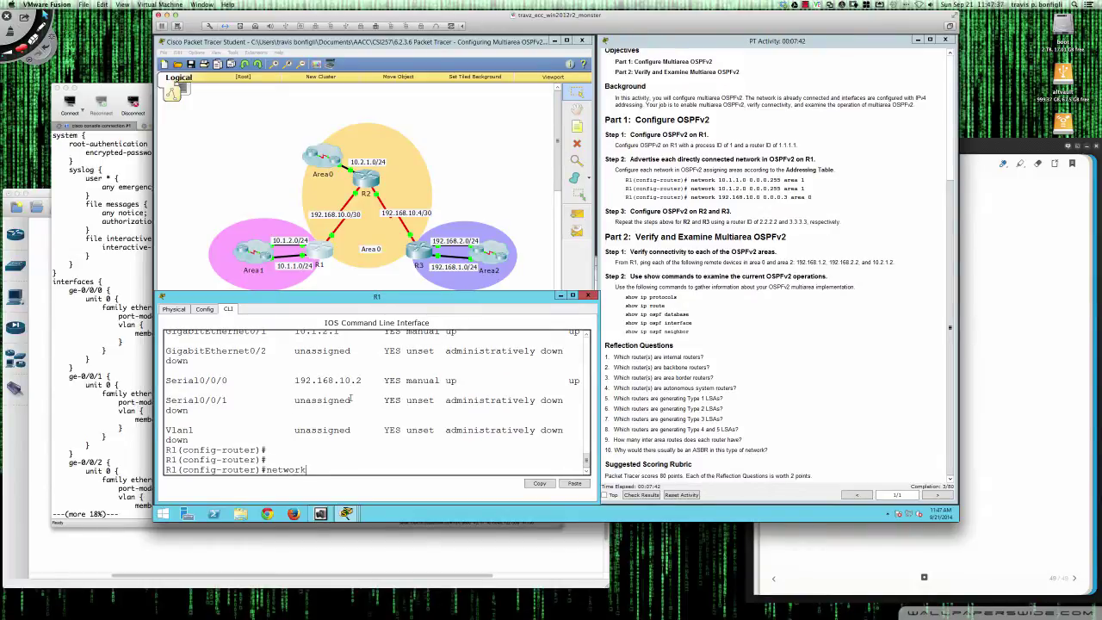
{"action": "type", "text": " 10.1.1.0 0.0.0.255 area 1"}
{"action": "key", "text": "Return"}
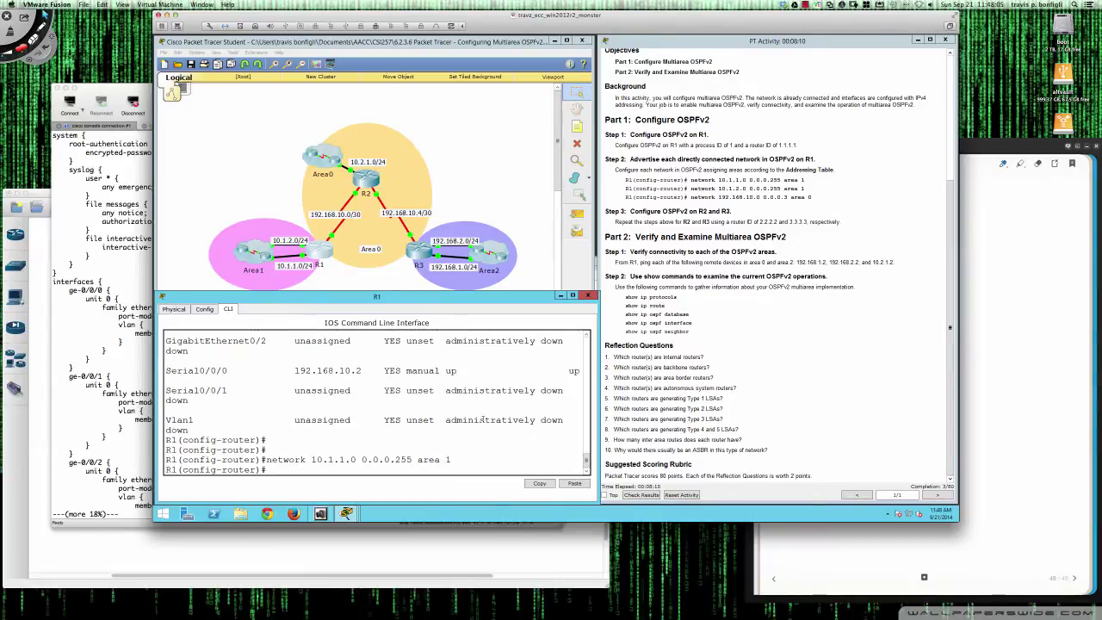
Advertise network 10.1.2.0 with wildcard mask 0.0.0.255 in OSPF area 1 on R1.
{"action": "type", "text": "network 10.1.2.0 0.0.0.255 area 1"}
{"action": "key", "text": "Return"}
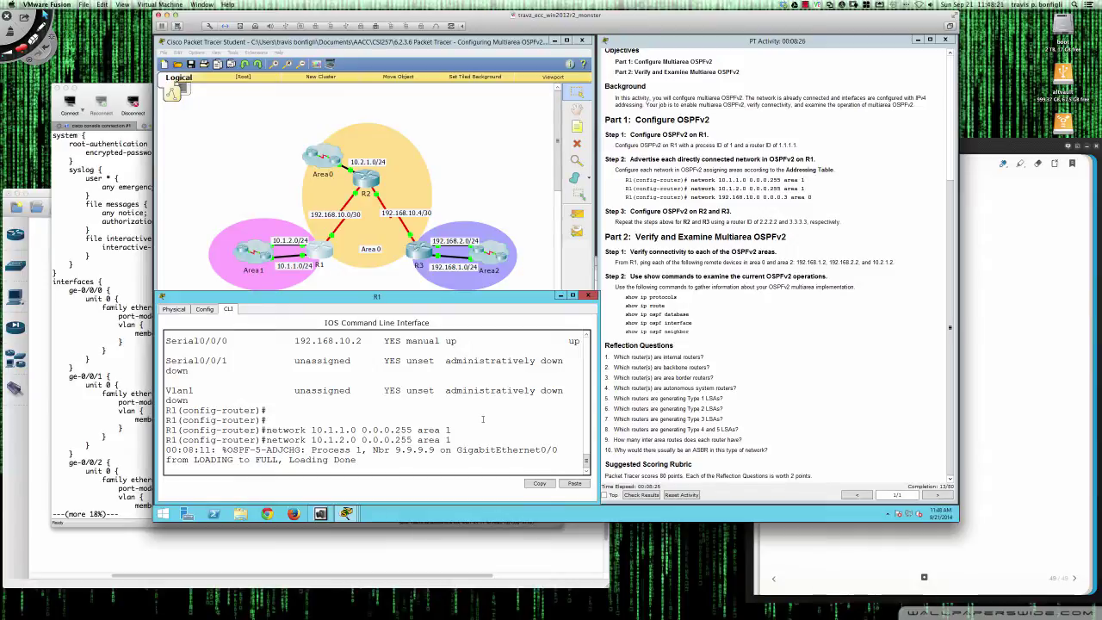
{"action": "key", "text": "Return"}
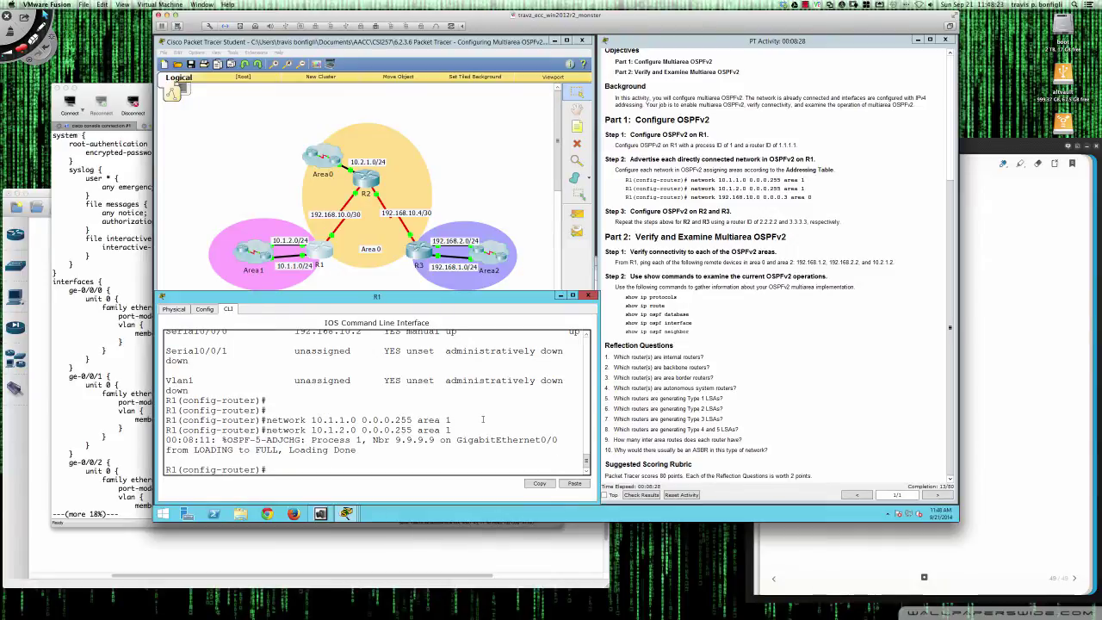
{"action": "key", "text": "Return"}
{"action": "key", "text": "Return"}
{"action": "key", "text": "Return"}
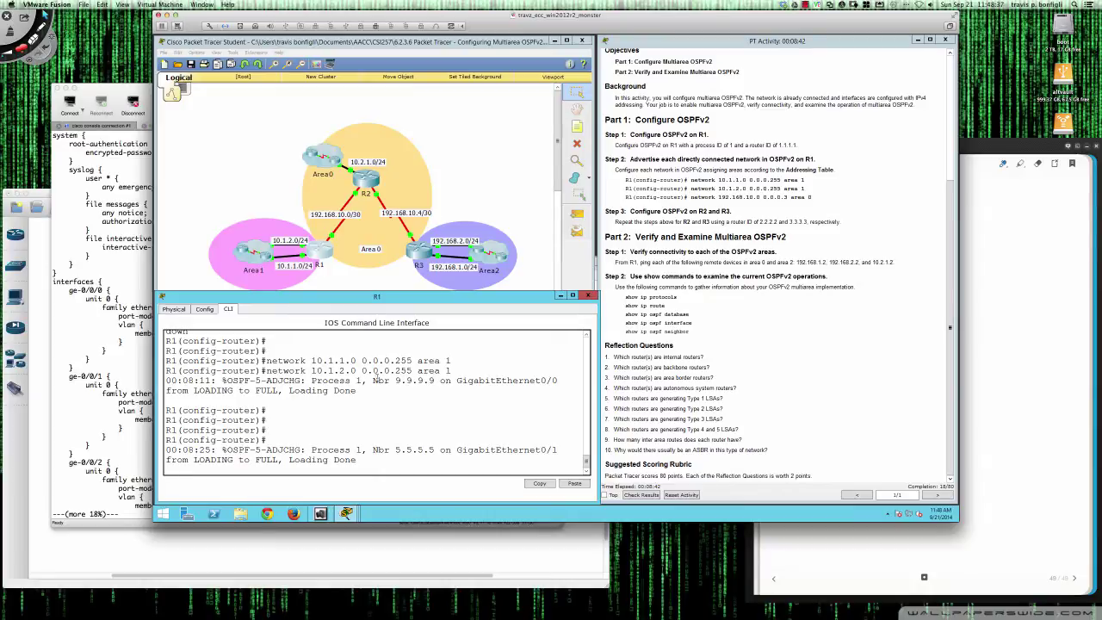
Highlight the neighbor ID in the OSPF adjacency message for GigabitEthernet0/0, then clear the selection.
{"action": "left_click_drag", "start_coordinate": [374, 380], "coordinate": [437, 380]}
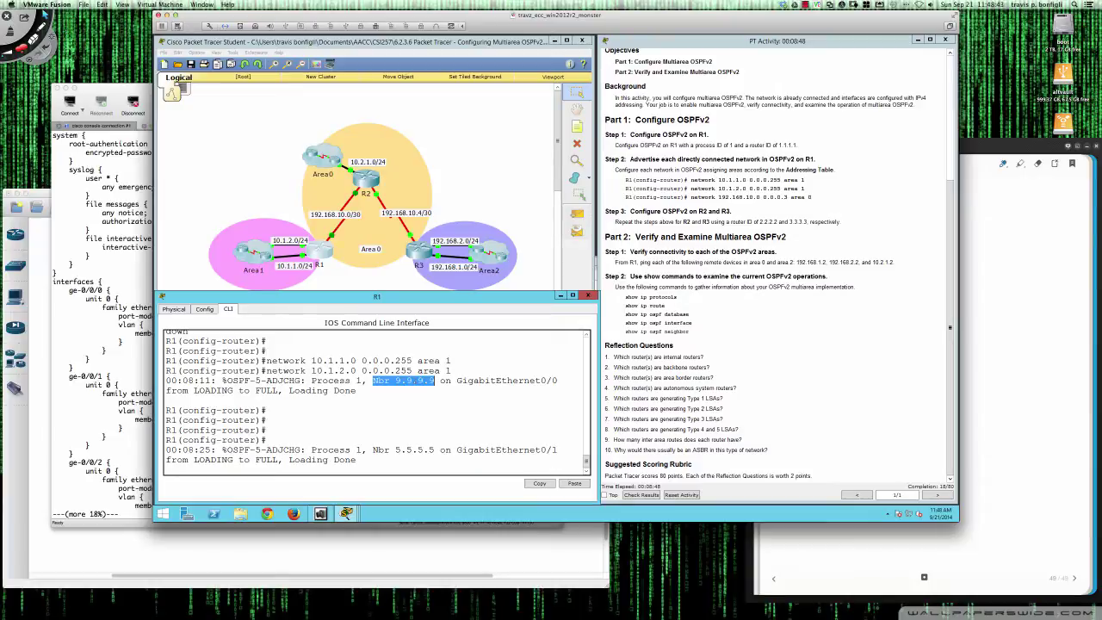
{"action": "left_click_drag", "start_coordinate": [436, 379], "coordinate": [372, 379]}
{"action": "left_click", "coordinate": [412, 397]}
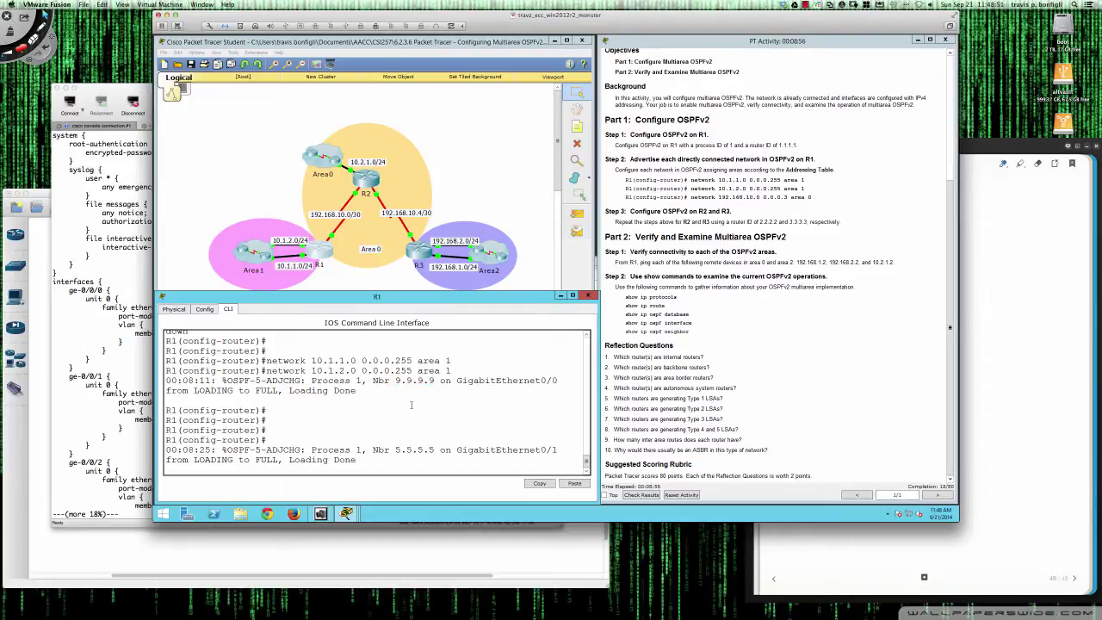
Write the R1 statement network 192.168.10.0 0.0.0.3 area 0 at the prompt without executing it.
{"action": "key", "text": "Return"}
{"action": "key", "text": "Return"}
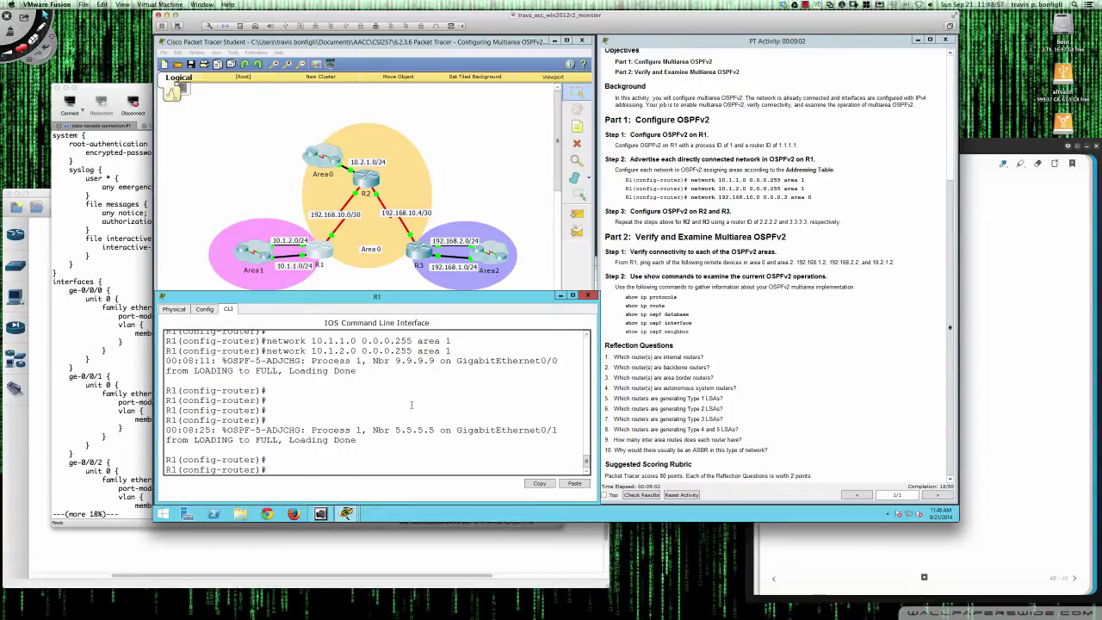
{"action": "type", "text": "network 192."}
{"action": "type", "text": "168.10.0 0.0.0.3"}
{"action": "type", "text": "area 0"}
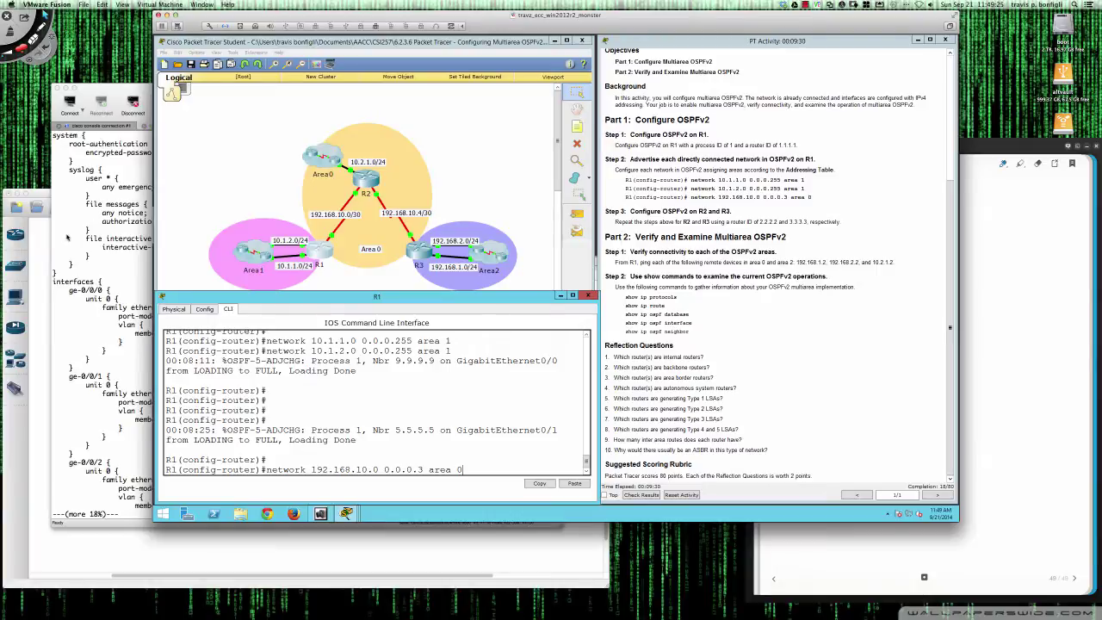
Switch to Deskscribble and circle the Area 0 label under R2 in red on the topology.
{"action": "mouse_move", "coordinate": [6, 277]}
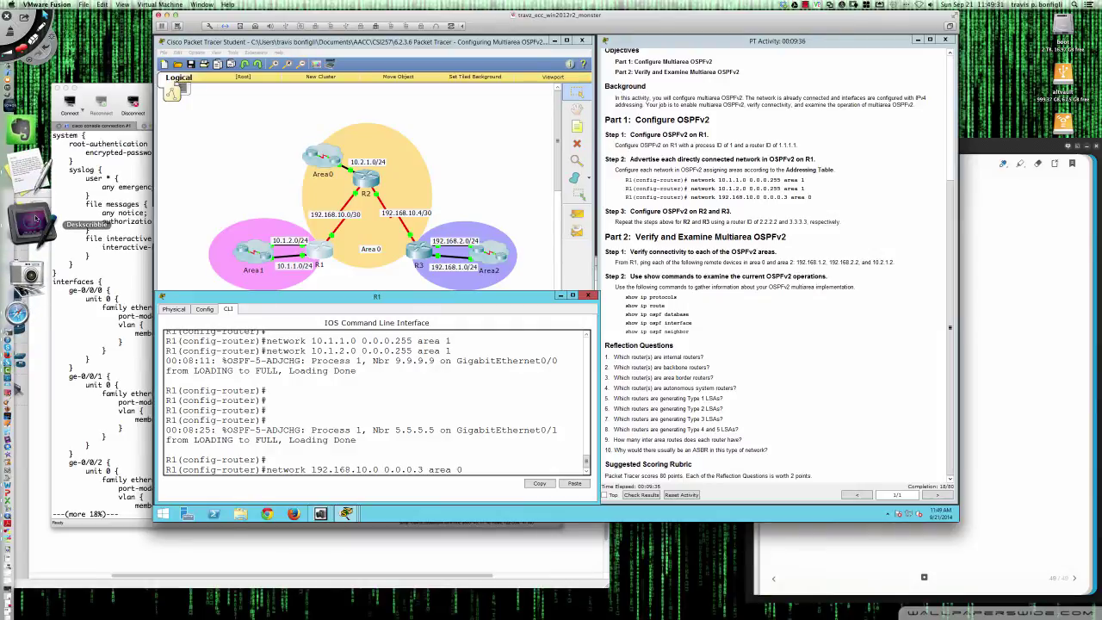
{"action": "left_click", "coordinate": [33, 202]}
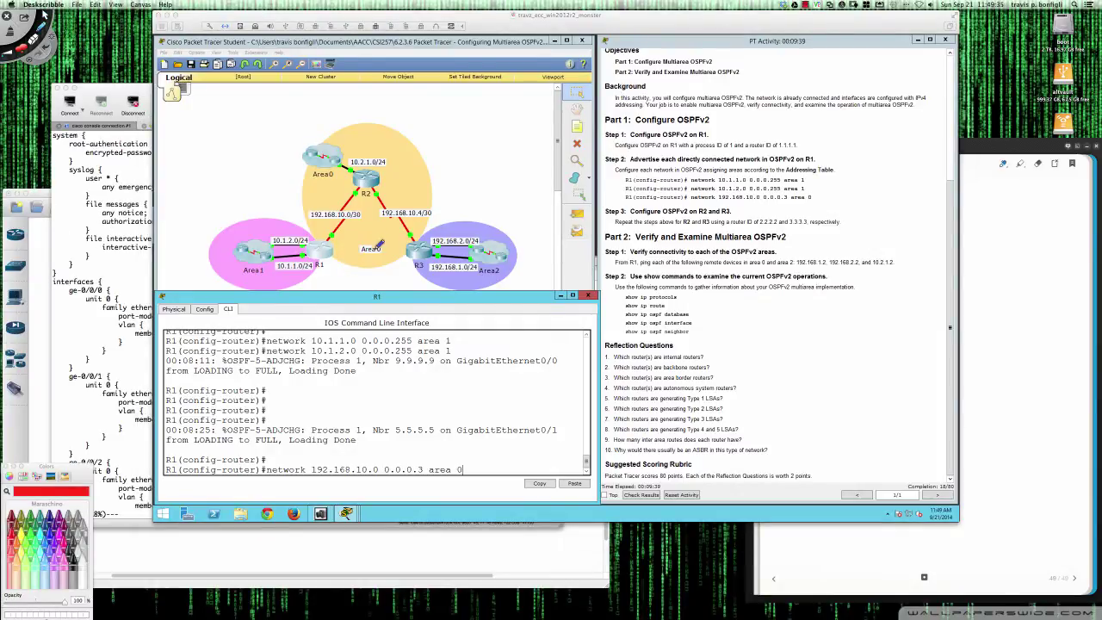
{"action": "mouse_move", "coordinate": [377, 232]}
{"action": "left_mouse_down"}
{"action": "mouse_move", "coordinate": [355, 258]}
{"action": "mouse_move", "coordinate": [389, 245]}
{"action": "mouse_move", "coordinate": [369, 231]}
{"action": "mouse_move", "coordinate": [390, 236]}
{"action": "left_mouse_up"}
In the Bamboo note, sketch a circle labelled Area 51 containing three routers connected in a triangle.
{"action": "left_click", "coordinate": [1003, 257]}
{"action": "mouse_move", "coordinate": [906, 221]}
{"action": "left_mouse_down"}
{"action": "mouse_move", "coordinate": [884, 282]}
{"action": "mouse_move", "coordinate": [953, 270]}
{"action": "mouse_move", "coordinate": [904, 221]}
{"action": "left_mouse_up"}
{"action": "mouse_move", "coordinate": [898, 274]}
{"action": "left_mouse_down"}
{"action": "mouse_move", "coordinate": [944, 279]}
{"action": "mouse_move", "coordinate": [908, 285]}
{"action": "left_mouse_up"}
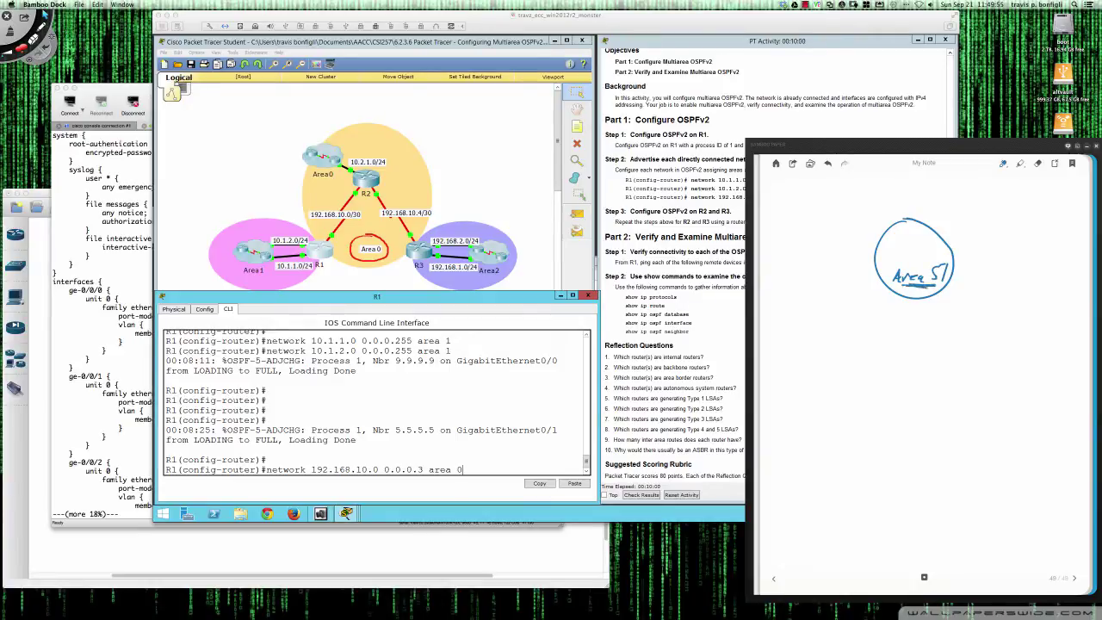
{"action": "left_click_drag", "start_coordinate": [908, 226], "coordinate": [904, 227]}
{"action": "mouse_move", "coordinate": [901, 223]}
{"action": "left_mouse_down"}
{"action": "mouse_move", "coordinate": [911, 223]}
{"action": "mouse_move", "coordinate": [883, 252]}
{"action": "mouse_move", "coordinate": [928, 252]}
{"action": "mouse_move", "coordinate": [920, 286]}
{"action": "left_mouse_up"}
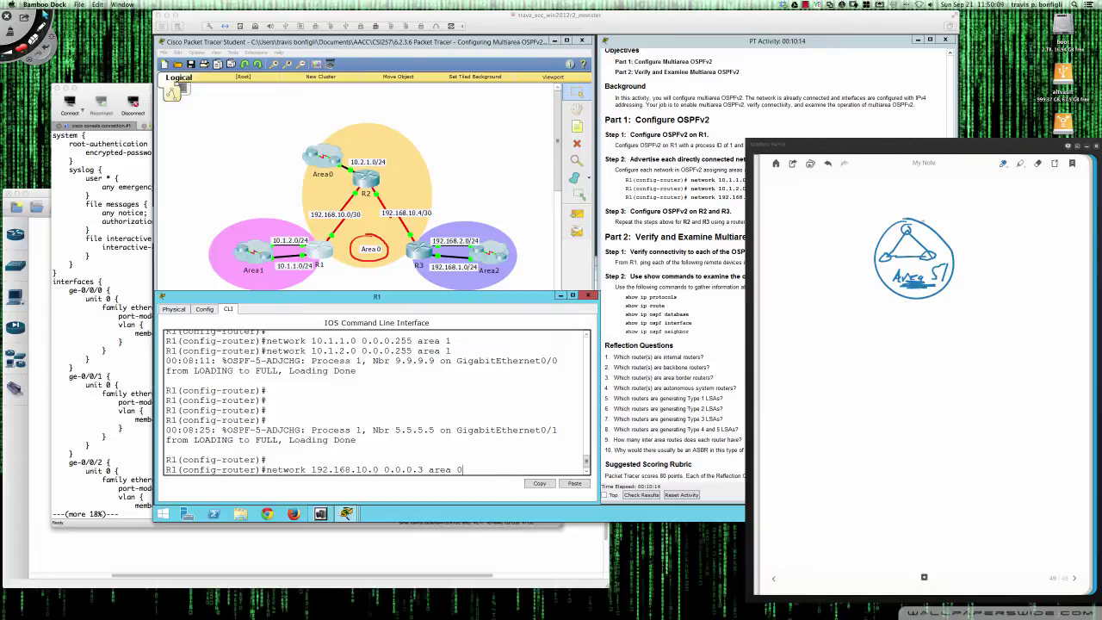
{"action": "left_click_drag", "start_coordinate": [896, 225], "coordinate": [921, 223]}
Sketch an Area 52 circle with three routers, link it to Area 51, and label its border router ABR with an arrow.
{"action": "mouse_move", "coordinate": [805, 278]}
{"action": "left_mouse_down"}
{"action": "mouse_move", "coordinate": [776, 326]}
{"action": "mouse_move", "coordinate": [835, 353]}
{"action": "mouse_move", "coordinate": [860, 301]}
{"action": "mouse_move", "coordinate": [801, 274]}
{"action": "left_mouse_up"}
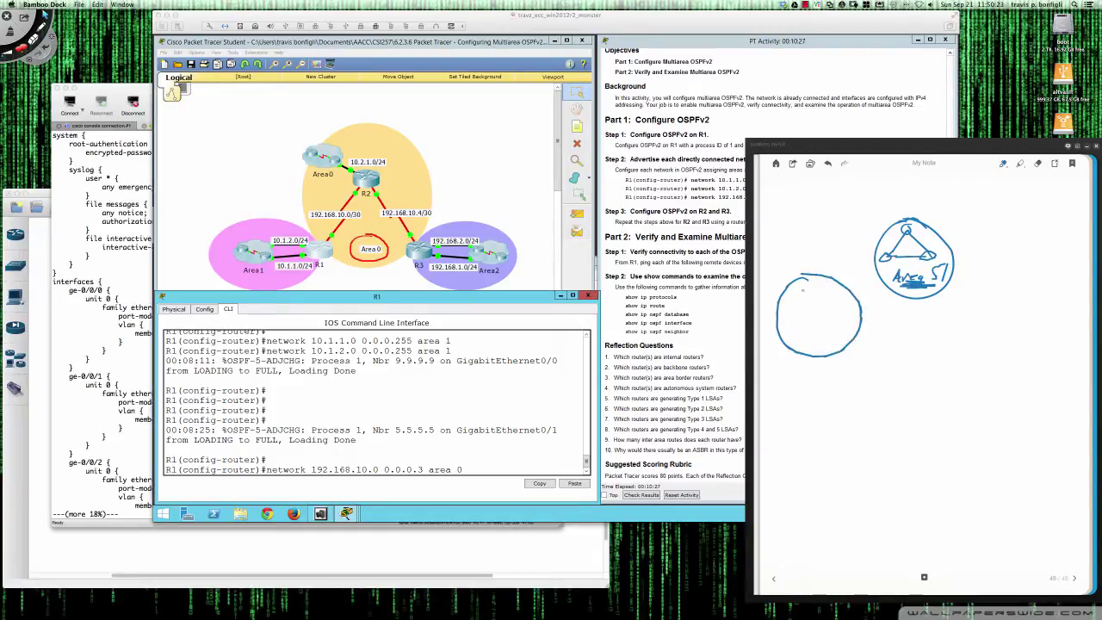
{"action": "mouse_move", "coordinate": [784, 319]}
{"action": "left_mouse_down"}
{"action": "mouse_move", "coordinate": [848, 314]}
{"action": "mouse_move", "coordinate": [822, 324]}
{"action": "mouse_move", "coordinate": [835, 341]}
{"action": "mouse_move", "coordinate": [820, 324]}
{"action": "mouse_move", "coordinate": [806, 339]}
{"action": "mouse_move", "coordinate": [833, 342]}
{"action": "mouse_move", "coordinate": [885, 262]}
{"action": "left_mouse_up"}
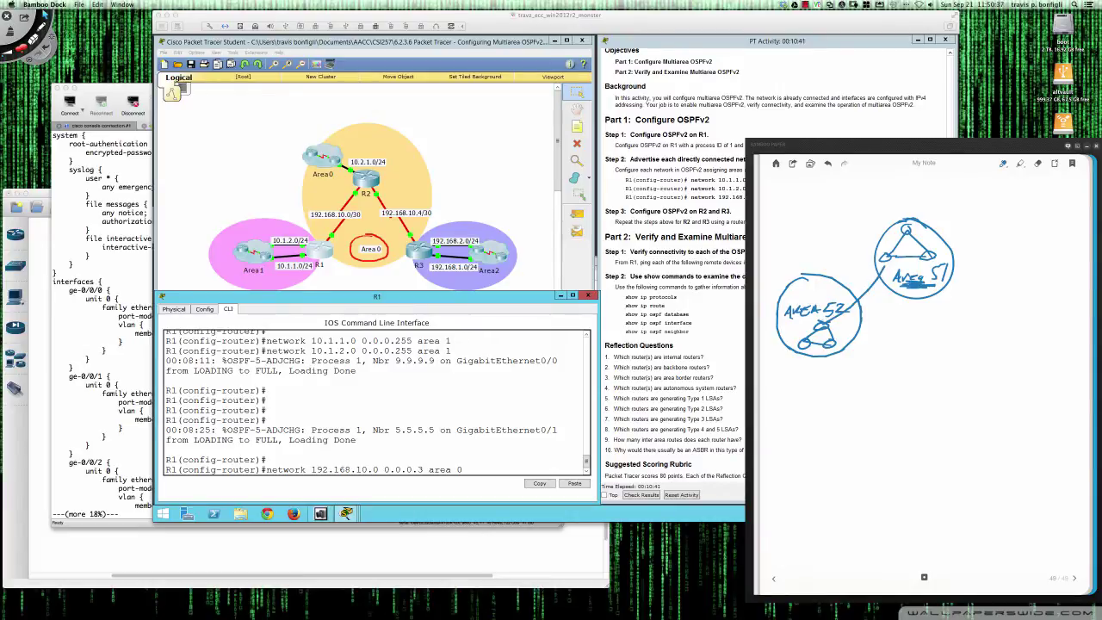
{"action": "mouse_move", "coordinate": [918, 319]}
{"action": "left_mouse_down"}
{"action": "mouse_move", "coordinate": [836, 320]}
{"action": "mouse_move", "coordinate": [845, 331]}
{"action": "left_mouse_up"}
{"action": "left_click_drag", "start_coordinate": [923, 324], "coordinate": [956, 320]}
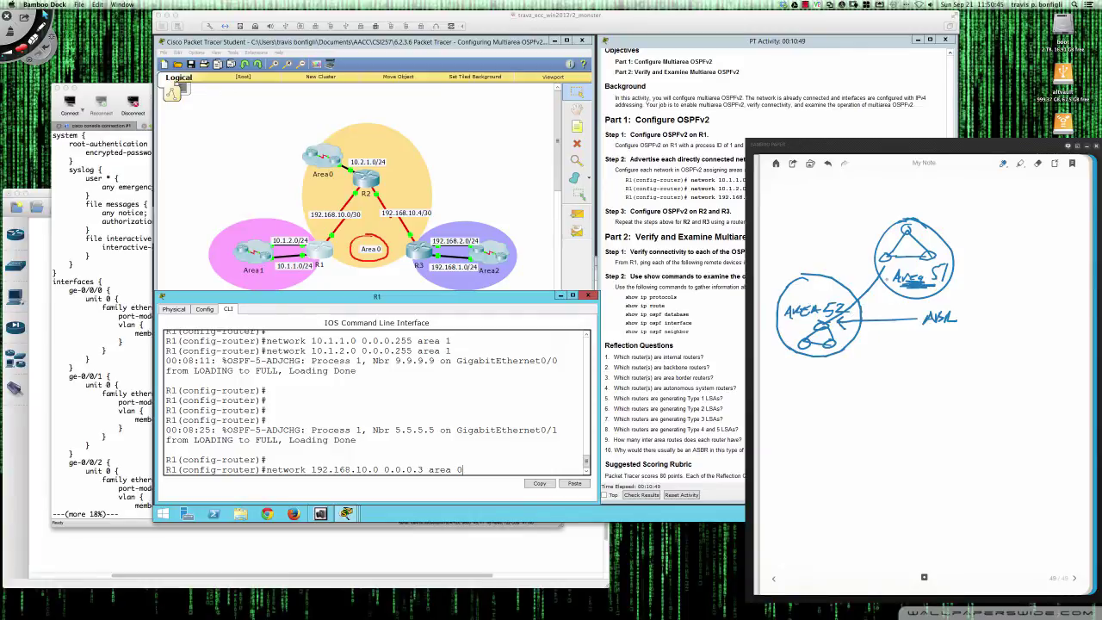
Label Area 51's border router ABR with a pointer line and retrace the Area 51 circle.
{"action": "left_click_drag", "start_coordinate": [840, 253], "coordinate": [883, 259]}
{"action": "mouse_move", "coordinate": [815, 255]}
{"action": "left_mouse_down"}
{"action": "mouse_move", "coordinate": [847, 247]}
{"action": "mouse_move", "coordinate": [853, 231]}
{"action": "left_mouse_up"}
{"action": "mouse_move", "coordinate": [914, 217]}
{"action": "left_mouse_down"}
{"action": "mouse_move", "coordinate": [886, 225]}
{"action": "mouse_move", "coordinate": [875, 284]}
{"action": "mouse_move", "coordinate": [945, 295]}
{"action": "mouse_move", "coordinate": [959, 250]}
{"action": "mouse_move", "coordinate": [911, 219]}
{"action": "left_mouse_up"}
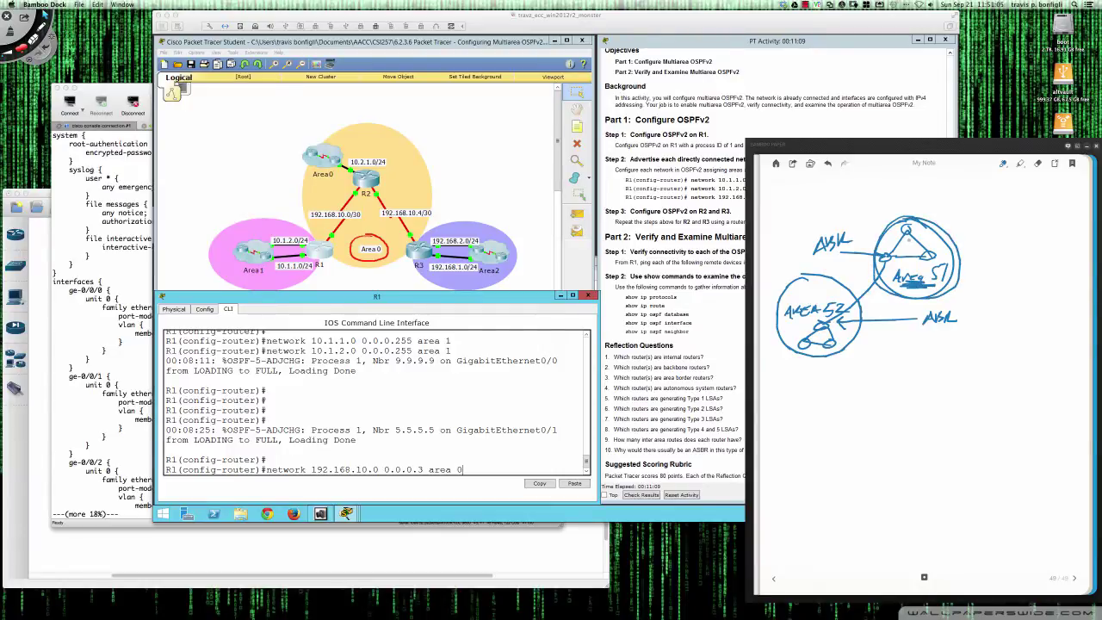
Return to R1's command line, remove the area number, show help for the area ID, and highlight the decimal range.
{"action": "left_click", "coordinate": [567, 440]}
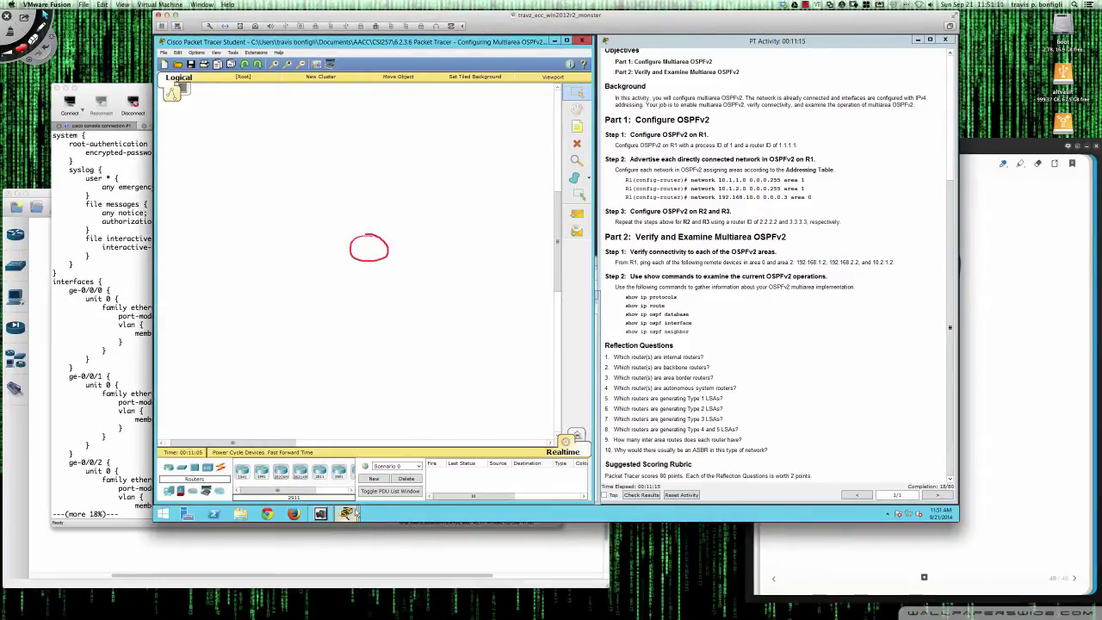
{"action": "mouse_move", "coordinate": [362, 505]}
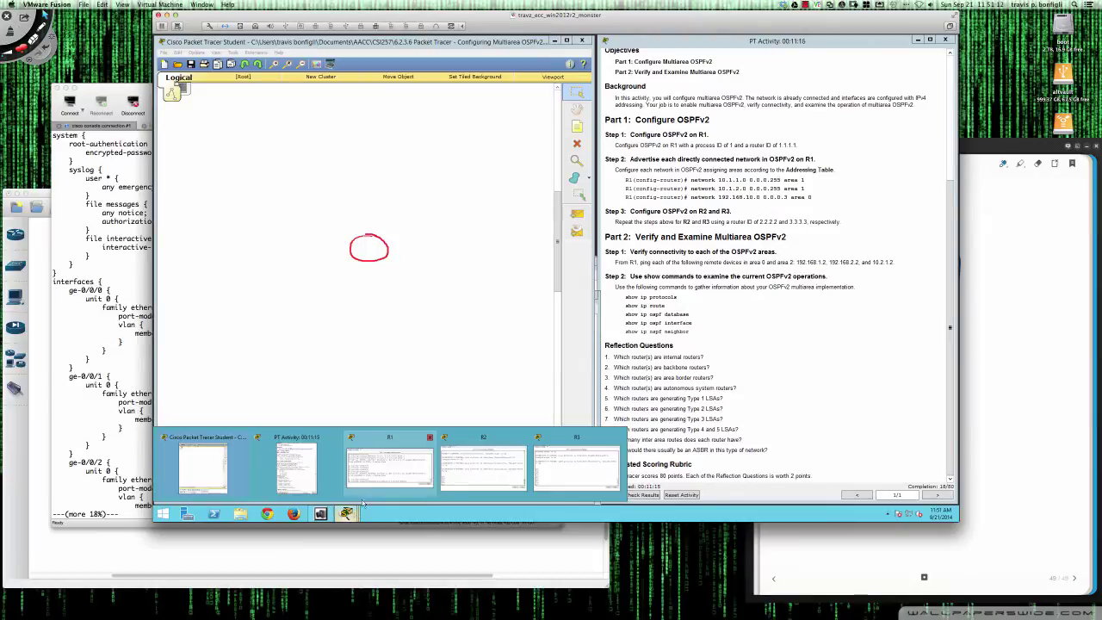
{"action": "left_click", "coordinate": [430, 465]}
{"action": "key", "text": "BackSpace"}
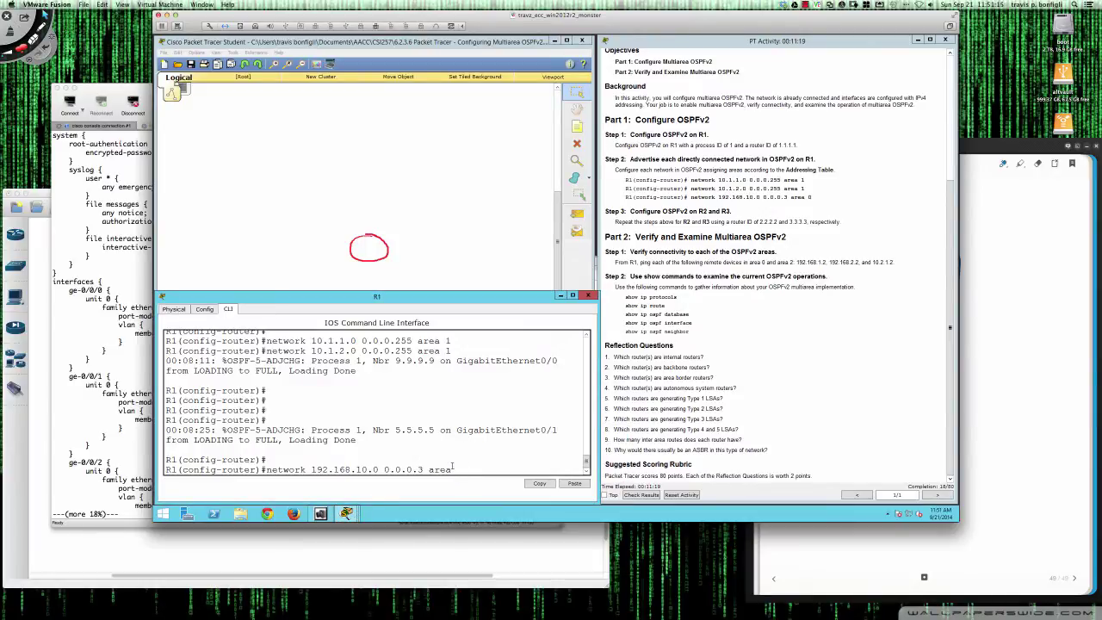
{"action": "type", "text": "?"}
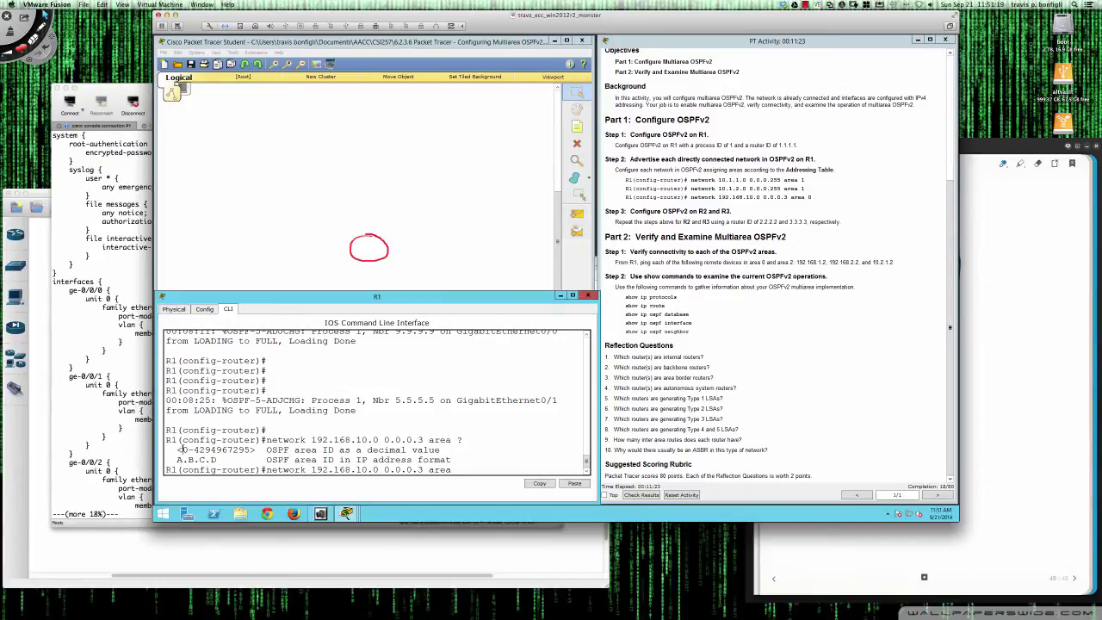
{"action": "left_click_drag", "start_coordinate": [180, 449], "coordinate": [251, 449]}
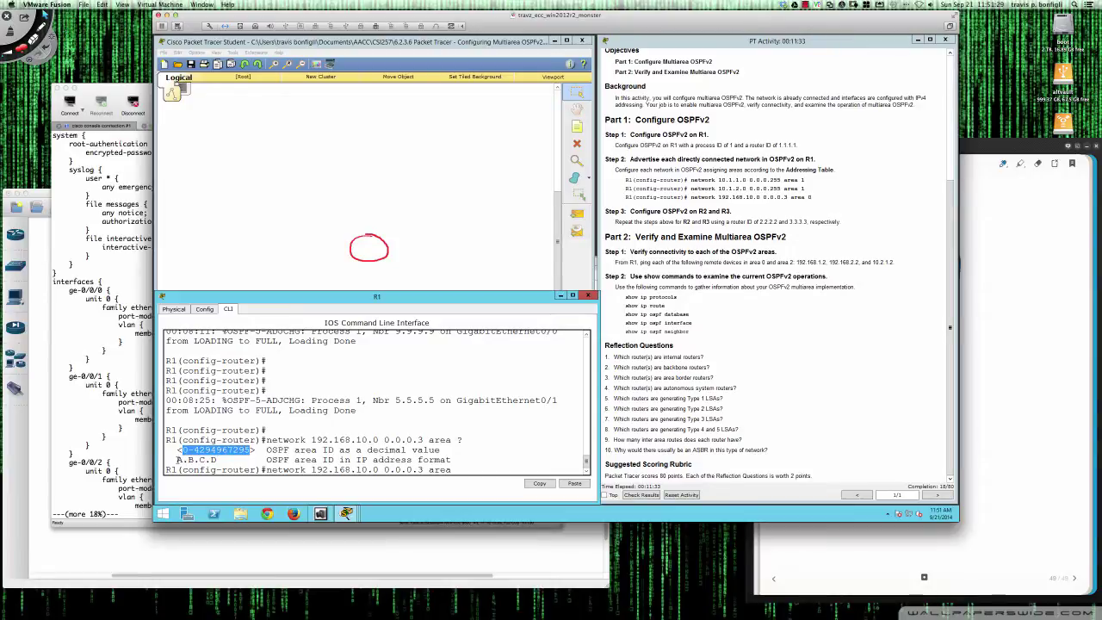
Highlight the A.B.C.D area ID format, try a dotted ID such as 1.1.1.1, and complete the network command with area 0.
{"action": "left_click_drag", "start_coordinate": [178, 460], "coordinate": [219, 461]}
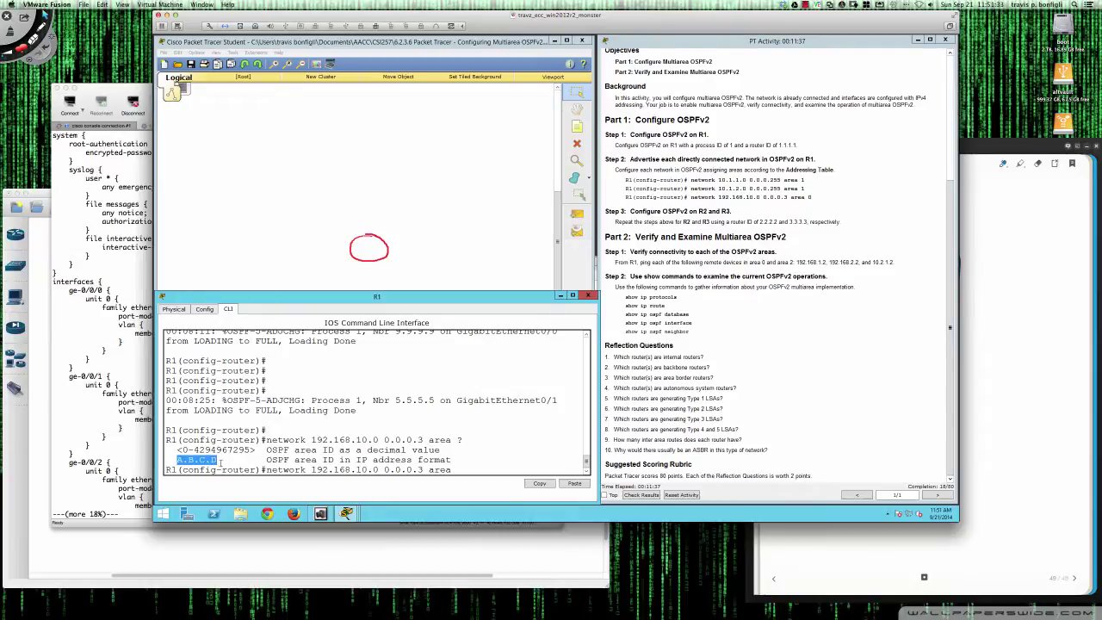
{"action": "left_click", "coordinate": [460, 470]}
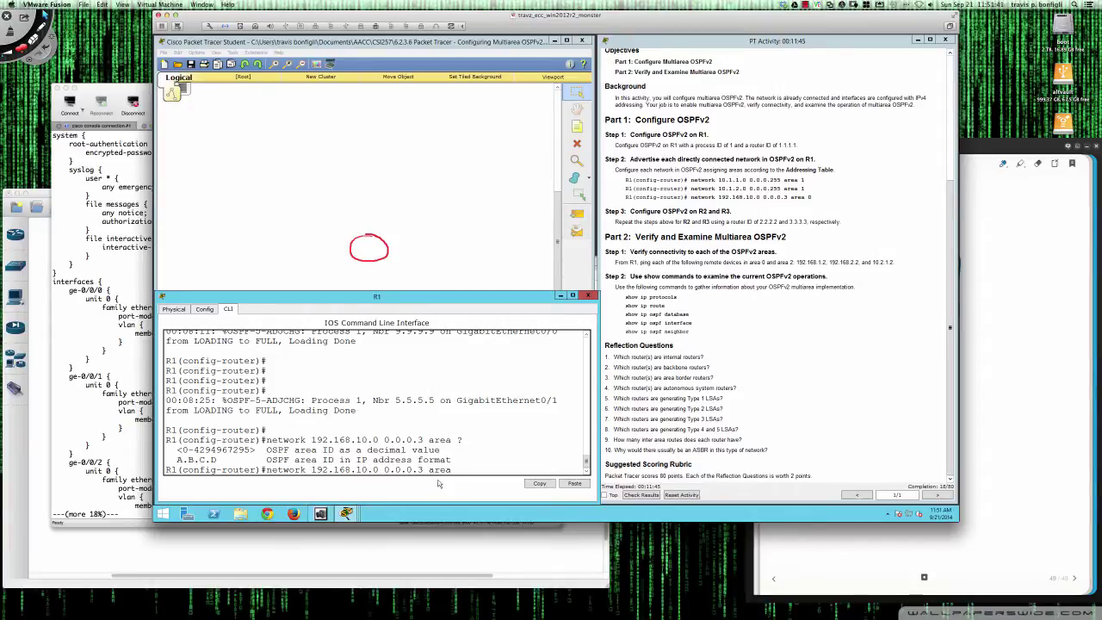
{"action": "type", "text": "0.0.0"}
{"action": "key", "text": "BackSpace"}
{"action": "type", "text": "1.1.1.1"}
{"action": "key", "text": "BackSpace"}
{"action": "key", "text": "BackSpace"}
{"action": "key", "text": "BackSpace"}
{"action": "key", "text": "BackSpace"}
{"action": "key", "text": "BackSpace"}
{"action": "type", "text": "0"}
Switch to the Bamboo note and draw a curved arrow line between the Area 51 and Area 52 border routers.
{"action": "left_click", "coordinate": [1023, 303]}
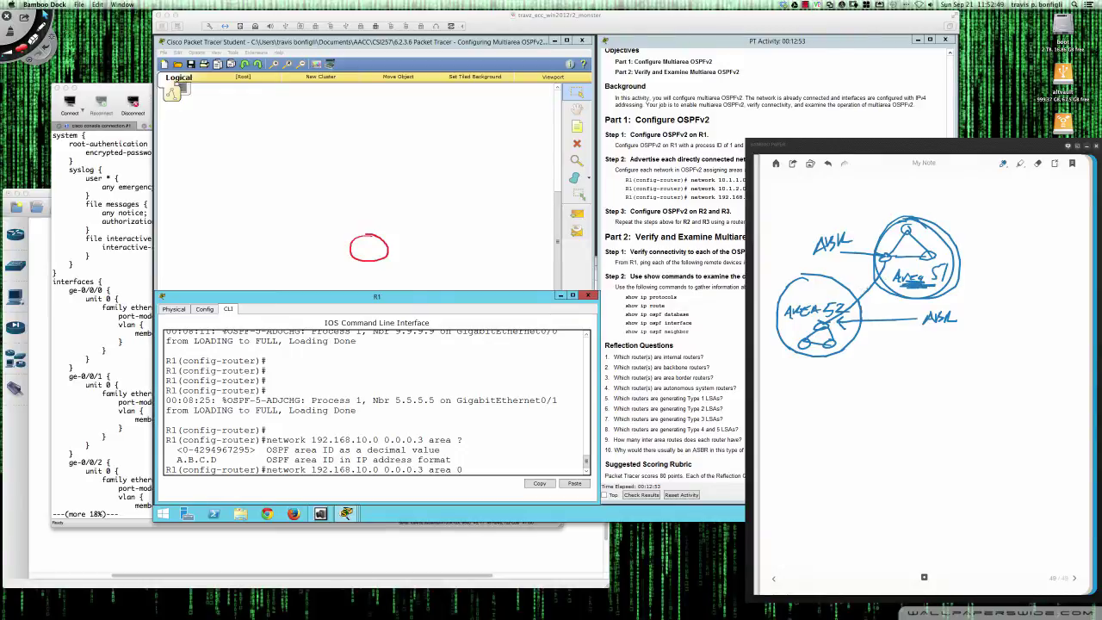
{"action": "mouse_move", "coordinate": [891, 267]}
{"action": "left_mouse_down"}
{"action": "mouse_move", "coordinate": [841, 302]}
{"action": "mouse_move", "coordinate": [893, 316]}
{"action": "mouse_move", "coordinate": [887, 264]}
{"action": "left_mouse_up"}
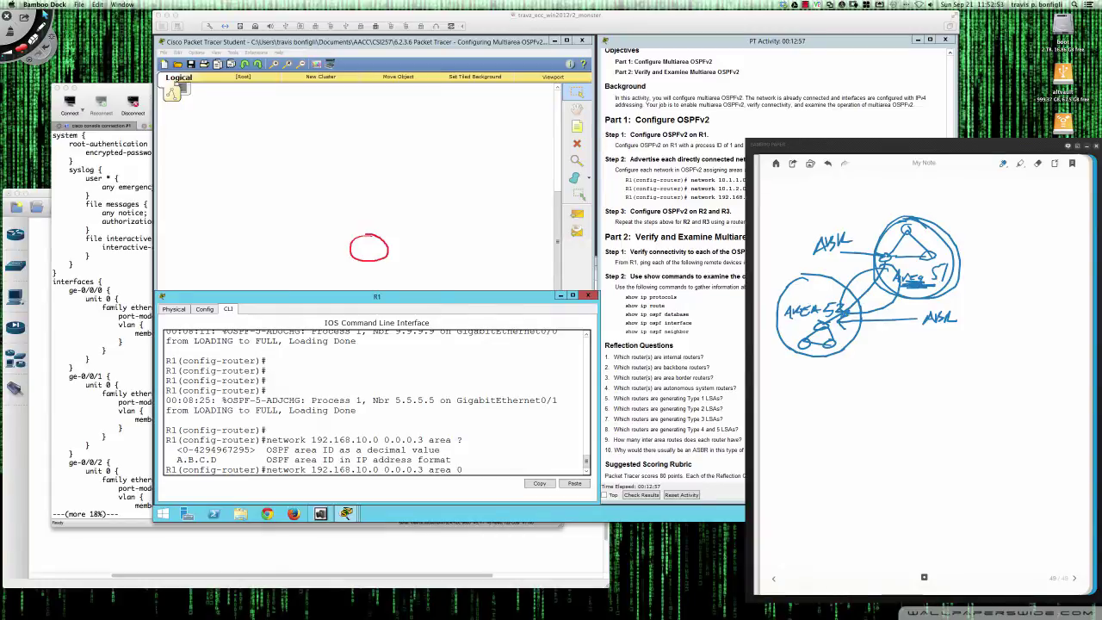
{"action": "left_click_drag", "start_coordinate": [887, 262], "coordinate": [881, 271]}
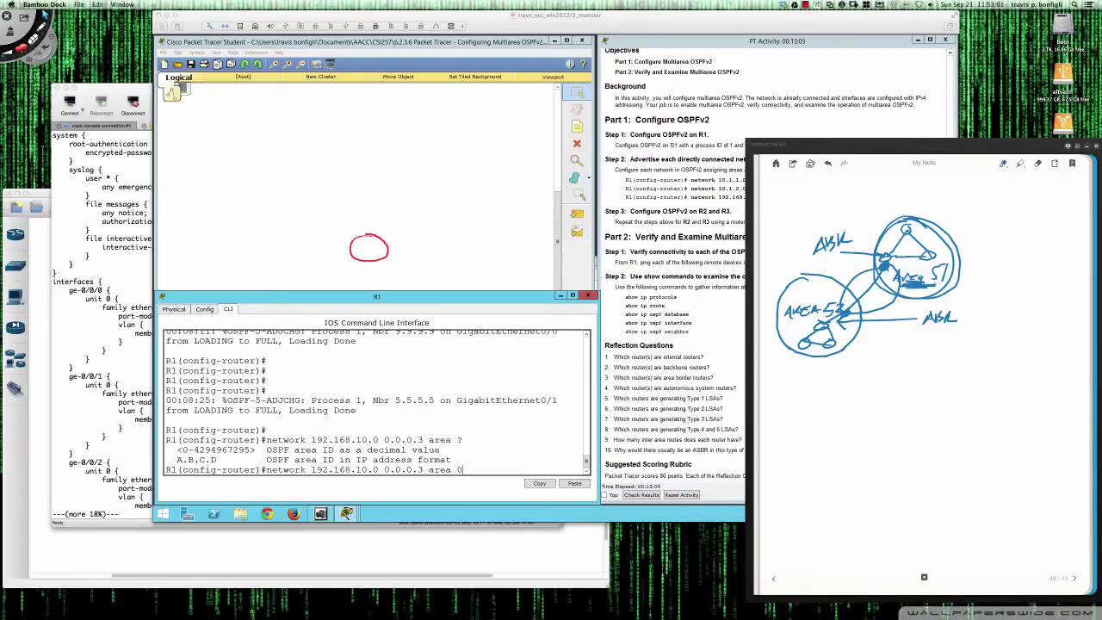
Below the existing diagram, sketch an Area 0 circle joined through a router labelled R to an Area 51 circle.
{"action": "mouse_move", "coordinate": [918, 370]}
{"action": "left_mouse_down"}
{"action": "mouse_move", "coordinate": [903, 367]}
{"action": "mouse_move", "coordinate": [902, 449]}
{"action": "mouse_move", "coordinate": [954, 395]}
{"action": "mouse_move", "coordinate": [913, 367]}
{"action": "left_mouse_up"}
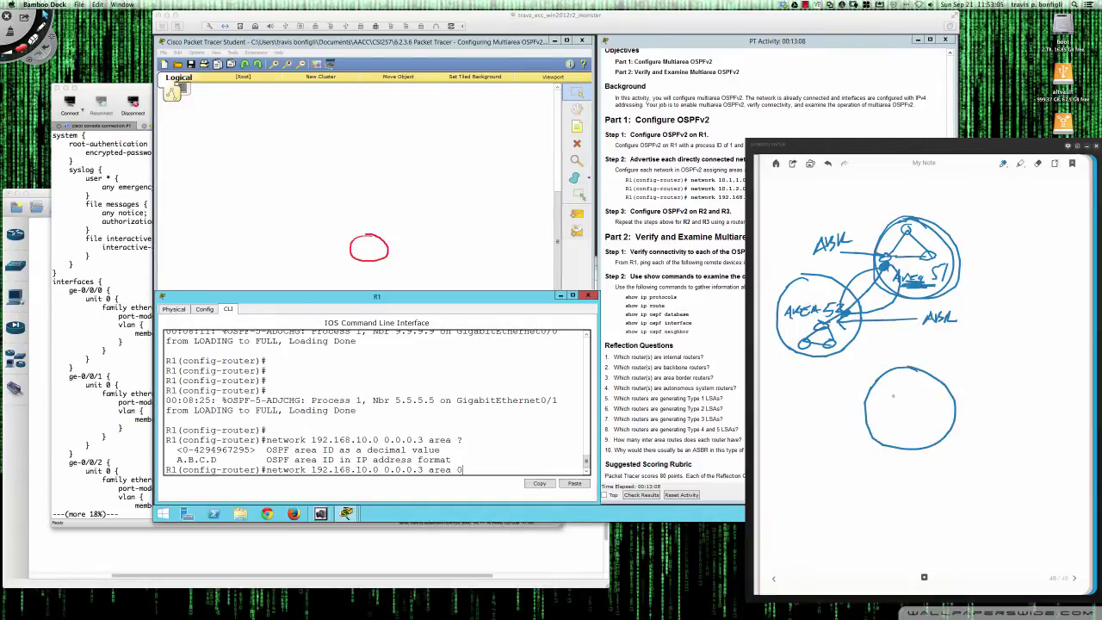
{"action": "mouse_move", "coordinate": [881, 431]}
{"action": "left_mouse_down"}
{"action": "mouse_move", "coordinate": [890, 417]}
{"action": "mouse_move", "coordinate": [936, 422]}
{"action": "mouse_move", "coordinate": [946, 403]}
{"action": "left_mouse_up"}
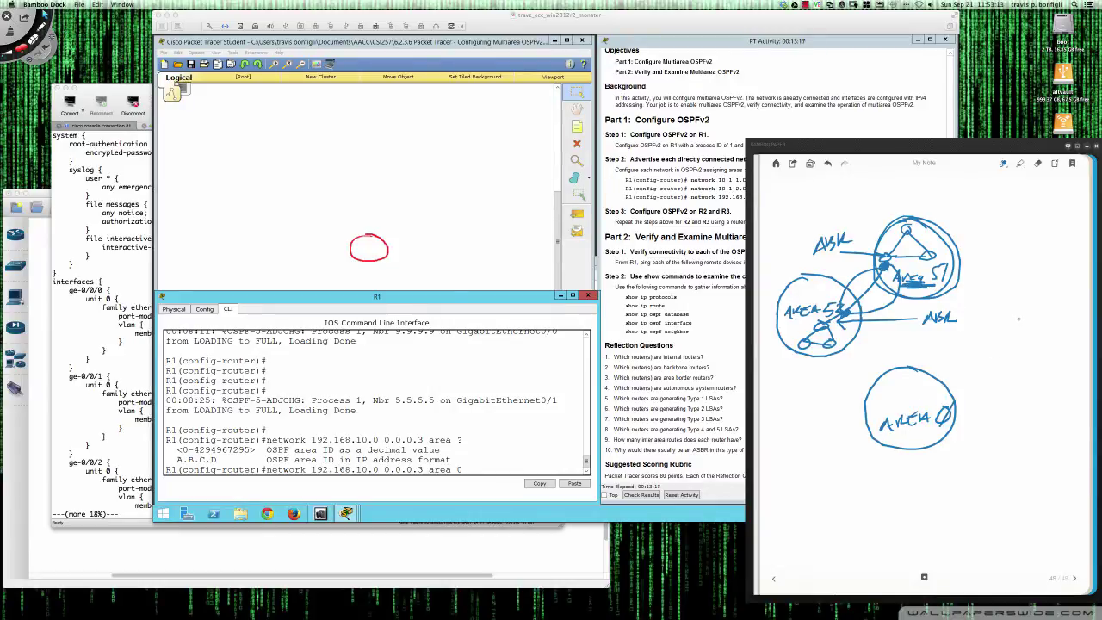
{"action": "mouse_move", "coordinate": [957, 368]}
{"action": "left_mouse_down"}
{"action": "mouse_move", "coordinate": [990, 389]}
{"action": "mouse_move", "coordinate": [961, 366]}
{"action": "mouse_move", "coordinate": [971, 380]}
{"action": "left_mouse_up"}
{"action": "mouse_move", "coordinate": [996, 336]}
{"action": "left_mouse_down"}
{"action": "mouse_move", "coordinate": [984, 392]}
{"action": "mouse_move", "coordinate": [996, 413]}
{"action": "mouse_move", "coordinate": [1050, 401]}
{"action": "mouse_move", "coordinate": [1058, 363]}
{"action": "mouse_move", "coordinate": [992, 334]}
{"action": "left_mouse_up"}
{"action": "mouse_move", "coordinate": [994, 401]}
{"action": "left_mouse_down"}
{"action": "mouse_move", "coordinate": [1004, 389]}
{"action": "mouse_move", "coordinate": [1036, 390]}
{"action": "mouse_move", "coordinate": [1022, 411]}
{"action": "mouse_move", "coordinate": [1038, 400]}
{"action": "left_mouse_up"}
{"action": "left_click_drag", "start_coordinate": [1037, 396], "coordinate": [1037, 413]}
Draw a second router labelled R beneath Area 0 and attach a circle labelled Area 63 to it.
{"action": "mouse_move", "coordinate": [914, 441]}
{"action": "left_mouse_down"}
{"action": "mouse_move", "coordinate": [891, 470]}
{"action": "mouse_move", "coordinate": [925, 455]}
{"action": "mouse_move", "coordinate": [919, 444]}
{"action": "mouse_move", "coordinate": [878, 461]}
{"action": "mouse_move", "coordinate": [852, 507]}
{"action": "mouse_move", "coordinate": [907, 524]}
{"action": "mouse_move", "coordinate": [948, 485]}
{"action": "mouse_move", "coordinate": [918, 460]}
{"action": "left_mouse_up"}
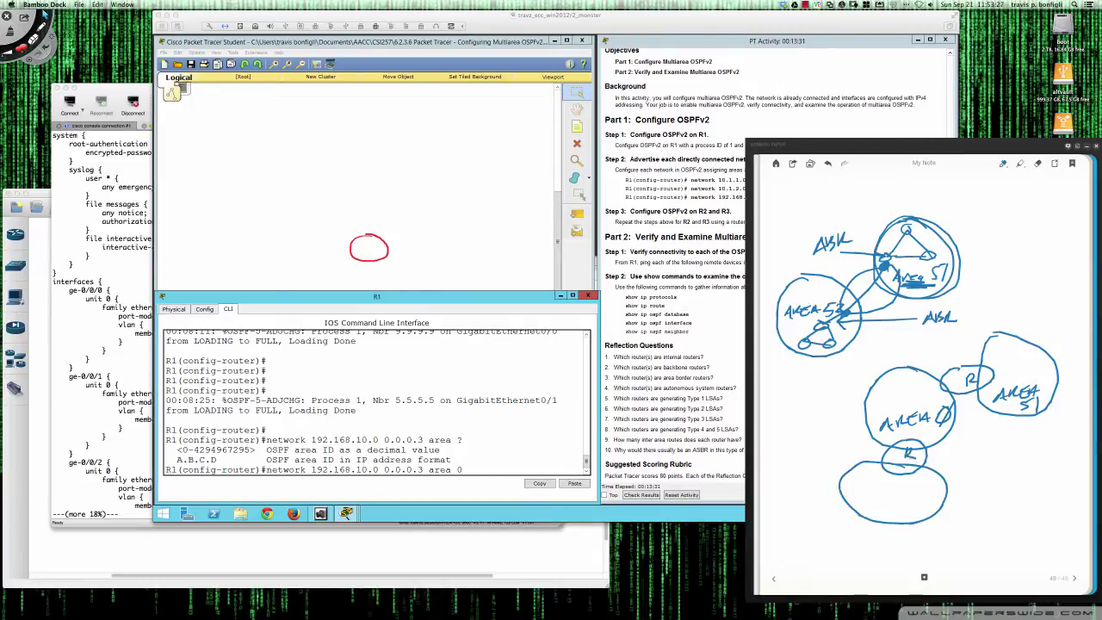
{"action": "mouse_move", "coordinate": [861, 484]}
{"action": "left_mouse_down"}
{"action": "mouse_move", "coordinate": [904, 486]}
{"action": "mouse_move", "coordinate": [880, 509]}
{"action": "left_mouse_up"}
{"action": "mouse_move", "coordinate": [896, 495]}
{"action": "left_mouse_down"}
{"action": "mouse_move", "coordinate": [906, 500]}
{"action": "mouse_move", "coordinate": [898, 513]}
{"action": "left_mouse_up"}
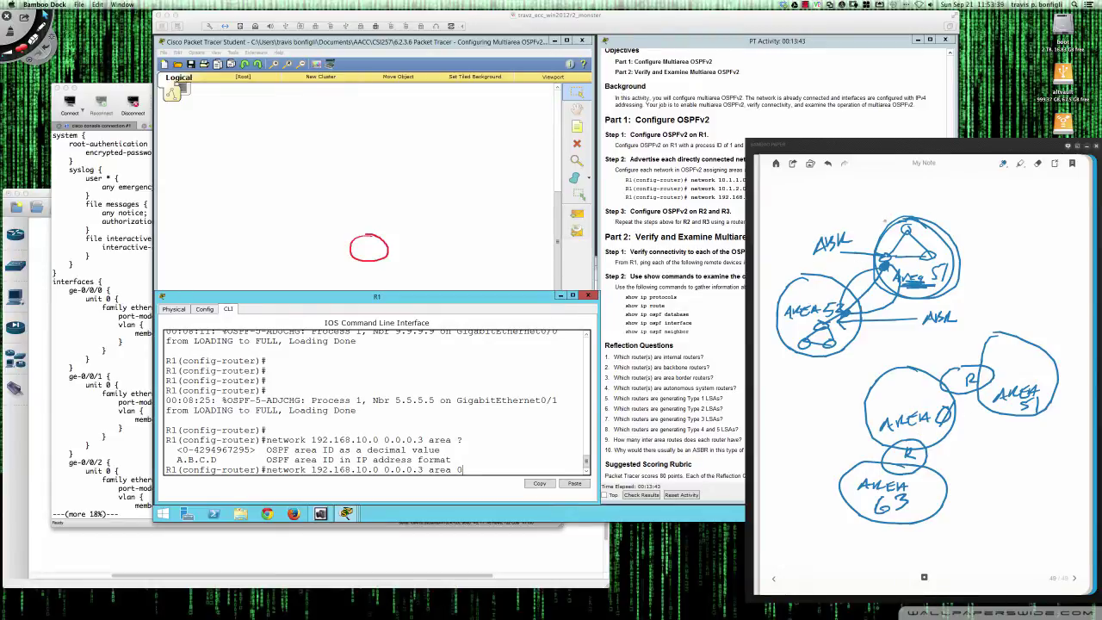
Write NO AREA 0 above the upper diagram, circle the text, and cross out the direct Area 51 to Area 52 design.
{"action": "mouse_move", "coordinate": [842, 224]}
{"action": "left_mouse_down"}
{"action": "mouse_move", "coordinate": [856, 200]}
{"action": "mouse_move", "coordinate": [911, 212]}
{"action": "mouse_move", "coordinate": [921, 195]}
{"action": "mouse_move", "coordinate": [942, 193]}
{"action": "mouse_move", "coordinate": [953, 210]}
{"action": "mouse_move", "coordinate": [987, 207]}
{"action": "mouse_move", "coordinate": [970, 219]}
{"action": "left_mouse_up"}
{"action": "mouse_move", "coordinate": [971, 168]}
{"action": "left_mouse_down"}
{"action": "mouse_move", "coordinate": [910, 171]}
{"action": "mouse_move", "coordinate": [819, 203]}
{"action": "mouse_move", "coordinate": [841, 248]}
{"action": "mouse_move", "coordinate": [958, 247]}
{"action": "mouse_move", "coordinate": [1022, 194]}
{"action": "left_mouse_up"}
{"action": "left_click_drag", "start_coordinate": [801, 218], "coordinate": [926, 318]}
{"action": "left_click_drag", "start_coordinate": [904, 214], "coordinate": [818, 347]}
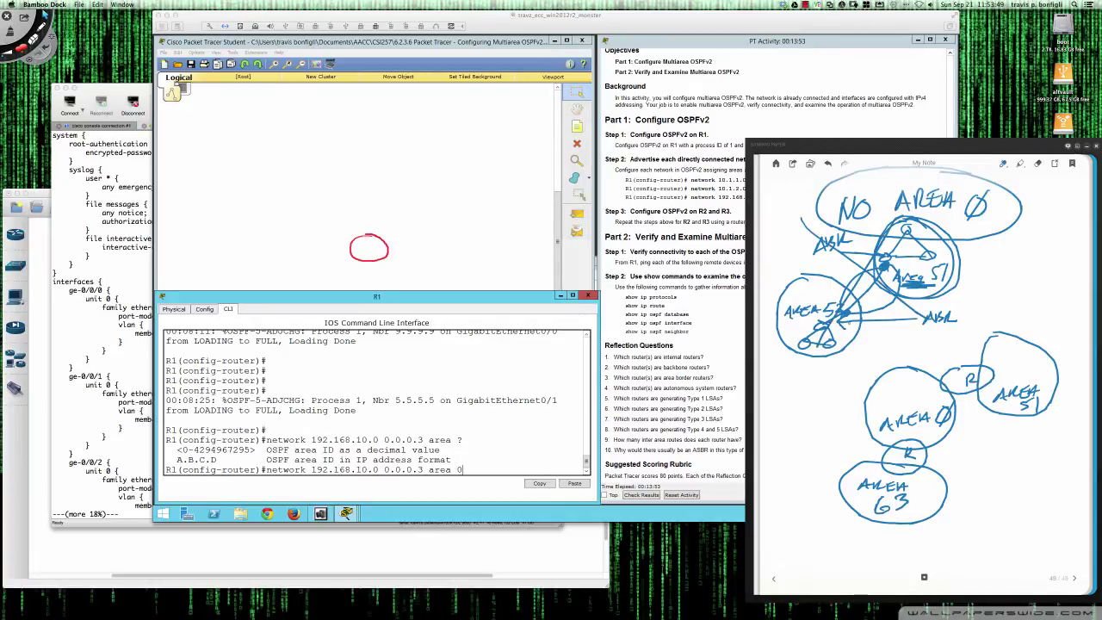
Clear the red circle annotation over the Packet Tracer workspace using Deskscribble and return to R1's command line.
{"action": "left_click", "coordinate": [469, 473]}
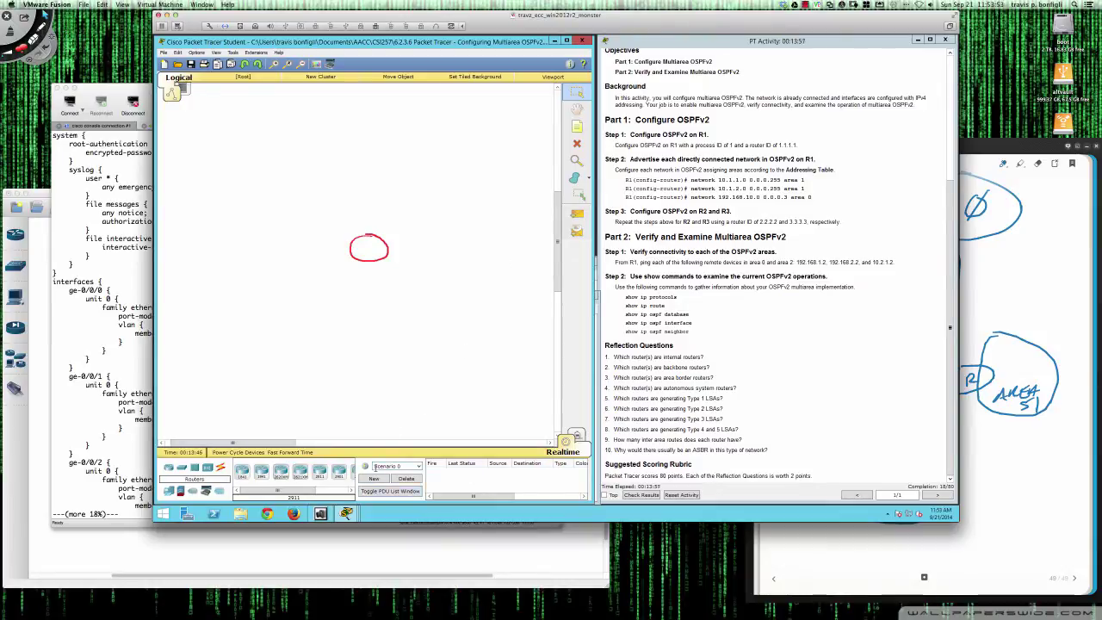
{"action": "key", "text": "super+shift+d"}
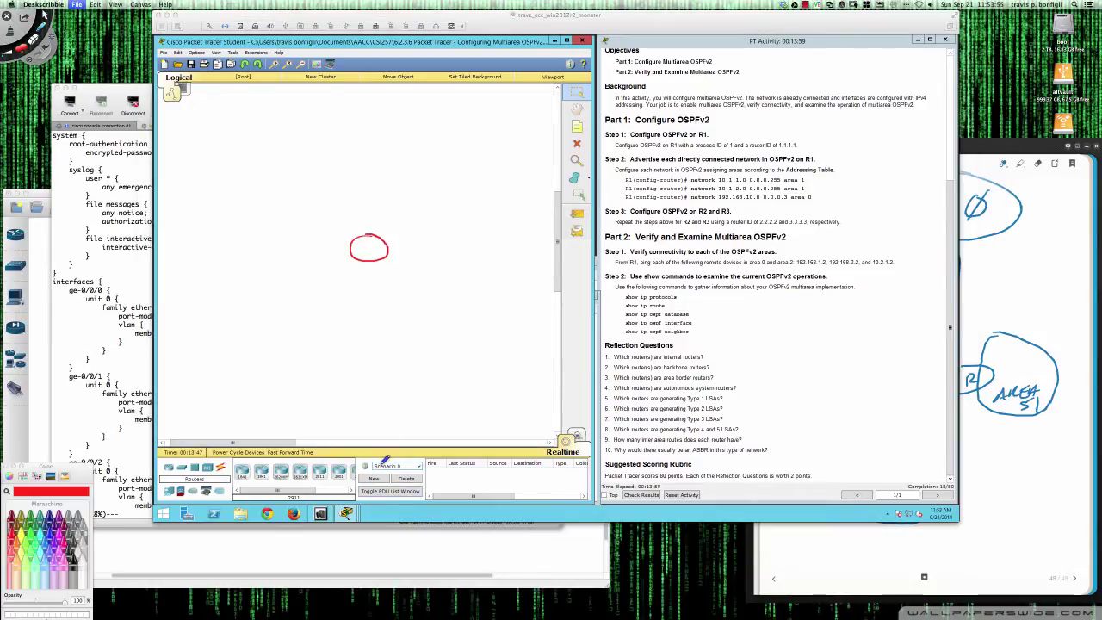
{"action": "key", "text": "Escape"}
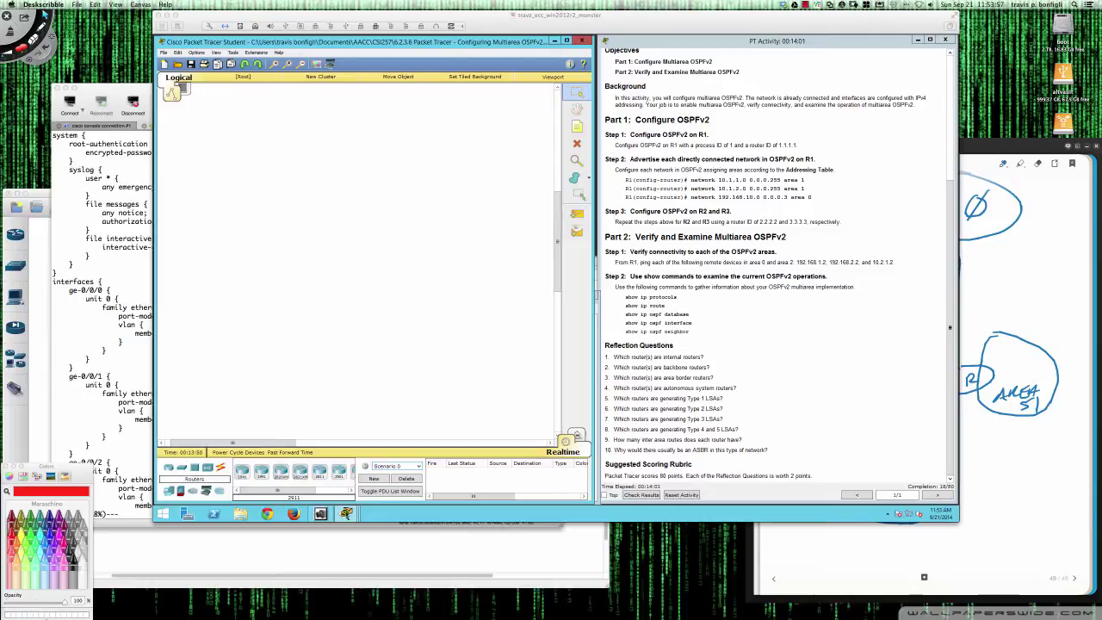
{"action": "left_click", "coordinate": [346, 514]}
{"action": "left_click", "coordinate": [398, 483]}
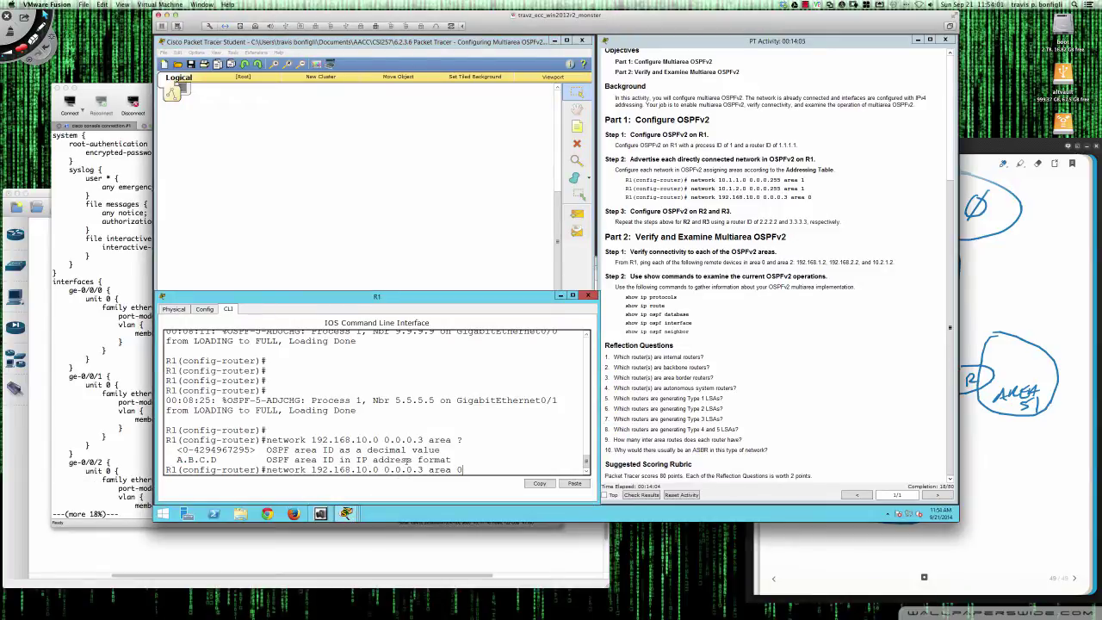
Bring the topology back into view and submit network 192.168.10.0 0.0.0.3 area 0 on R1.
{"action": "left_click_drag", "start_coordinate": [555, 245], "coordinate": [556, 135]}
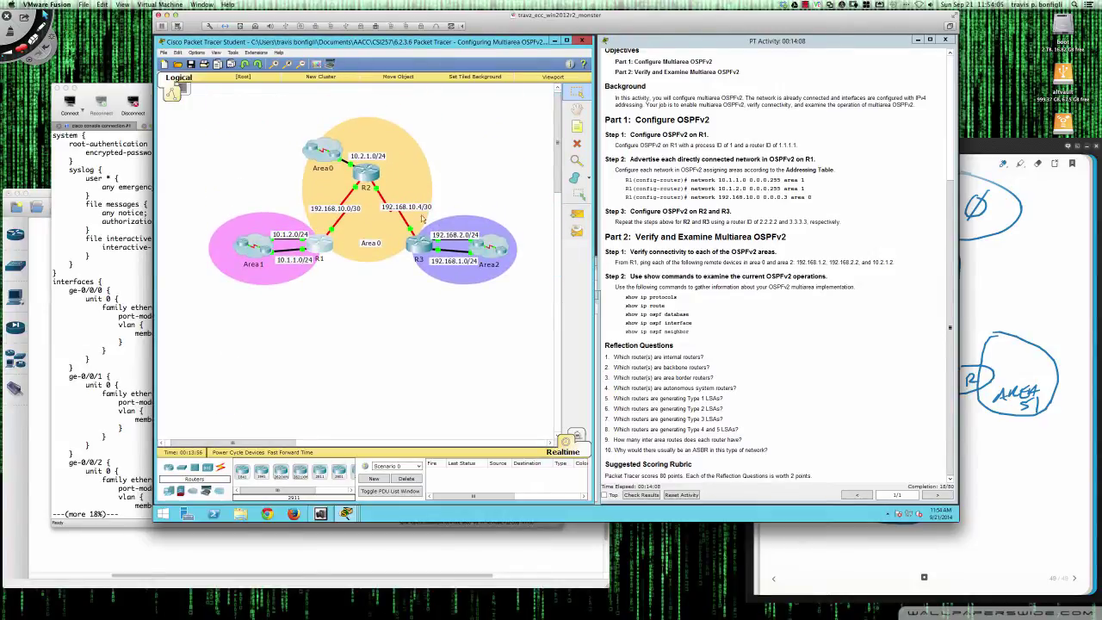
{"action": "left_click", "coordinate": [321, 244]}
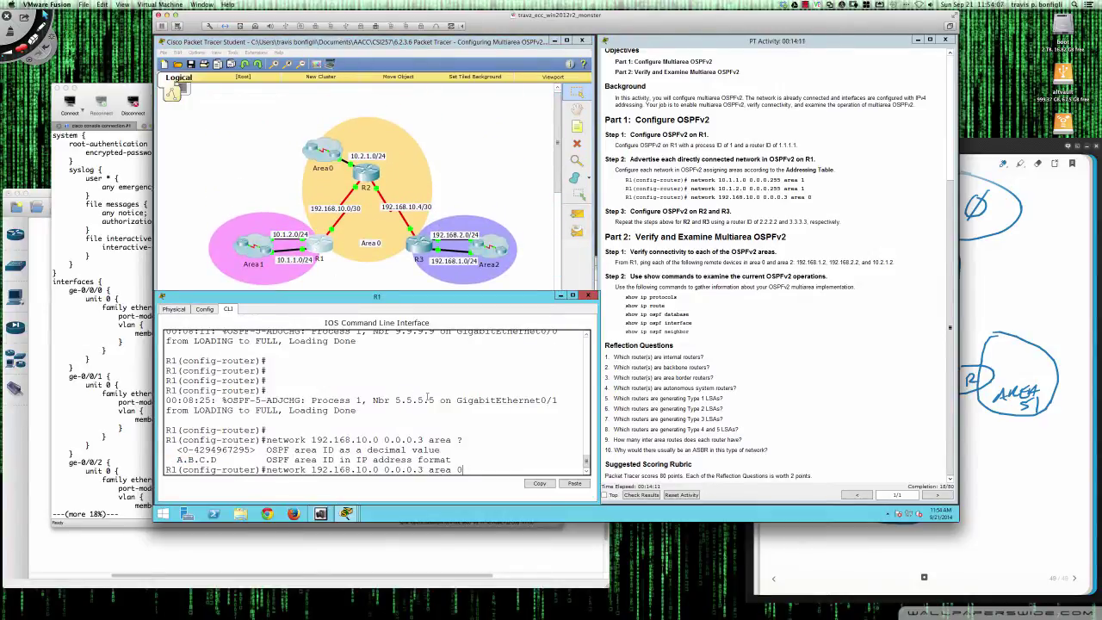
{"action": "key", "text": "Return"}
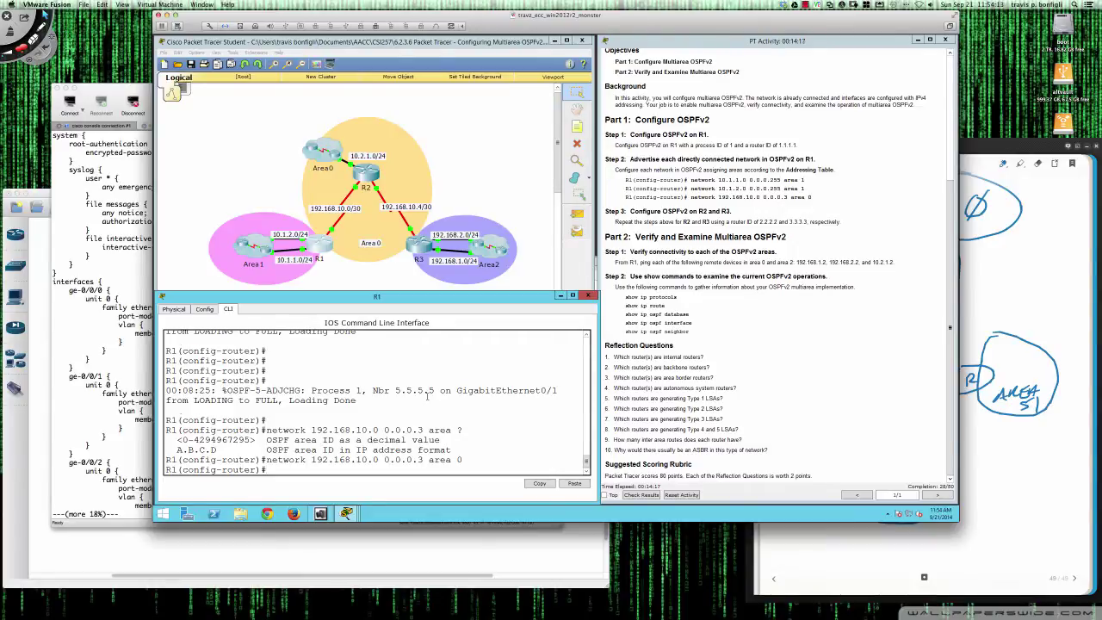
{"action": "key", "text": "Return"}
{"action": "key", "text": "Return"}
{"action": "key", "text": "Return"}
{"action": "key", "text": "Return"}
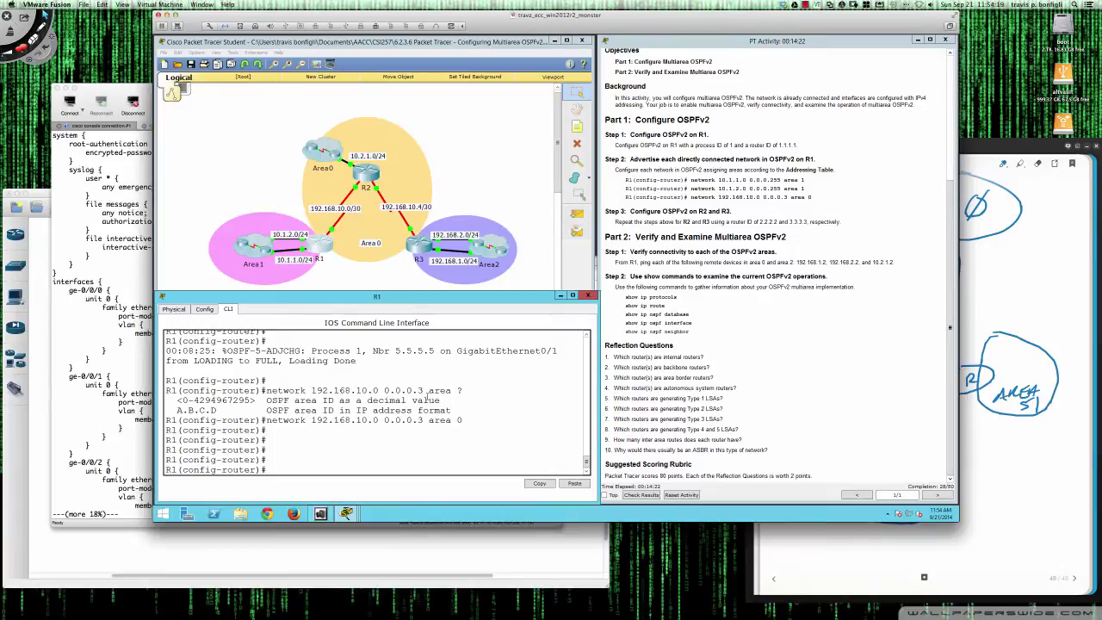
Exit R1's configuration mode with end and save the configuration with wri mem.
{"action": "type", "text": "end"}
{"action": "key", "text": "Return"}
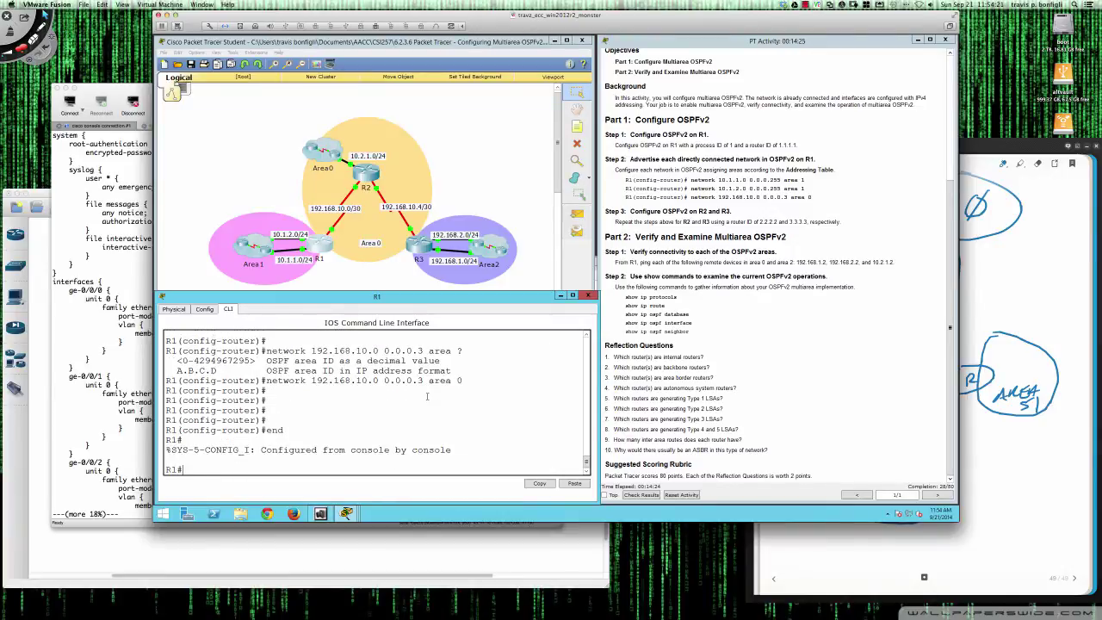
{"action": "key", "text": "Return"}
{"action": "key", "text": "Return"}
{"action": "type", "text": "wri mem"}
{"action": "key", "text": "Return"}
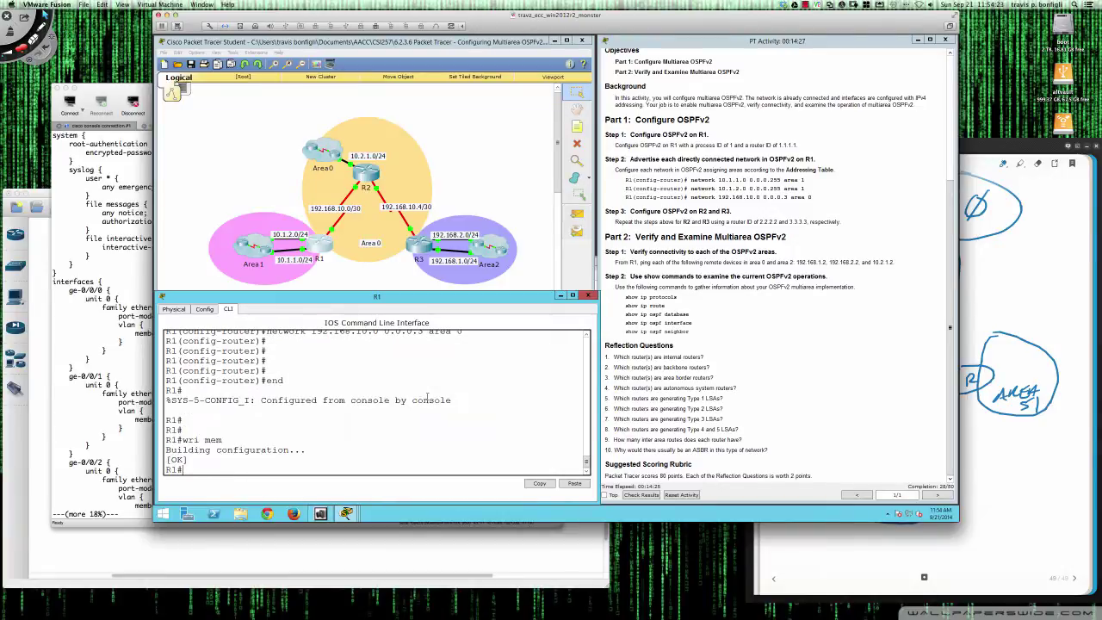
Run sh ip protocols on R1 and highlight the OSPF process number and the router ID line.
{"action": "key", "text": "Return"}
{"action": "key", "text": "Return"}
{"action": "key", "text": "Return"}
{"action": "type", "text": "sh ip protocols"}
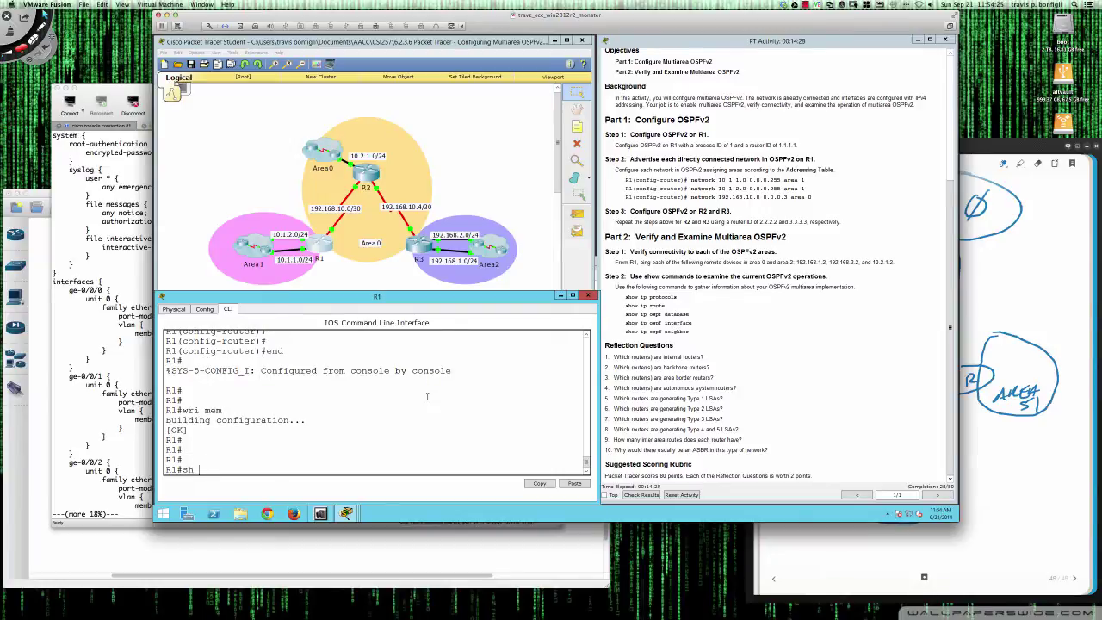
{"action": "key", "text": "Return"}
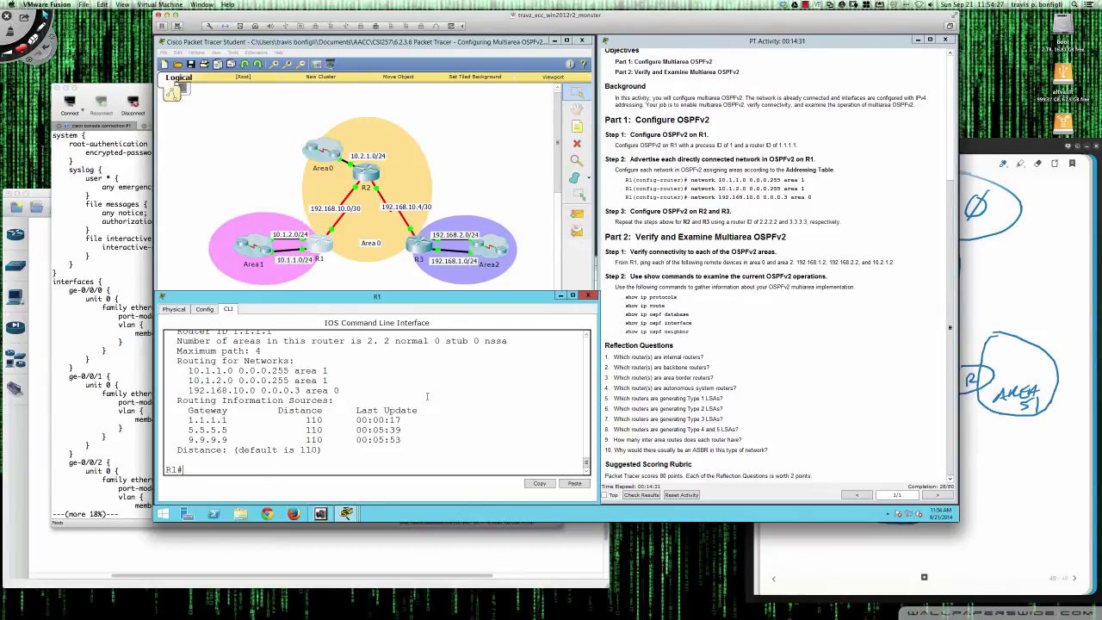
{"action": "scroll", "coordinate": [387, 398], "scroll_direction": "up", "scroll_amount": 3}
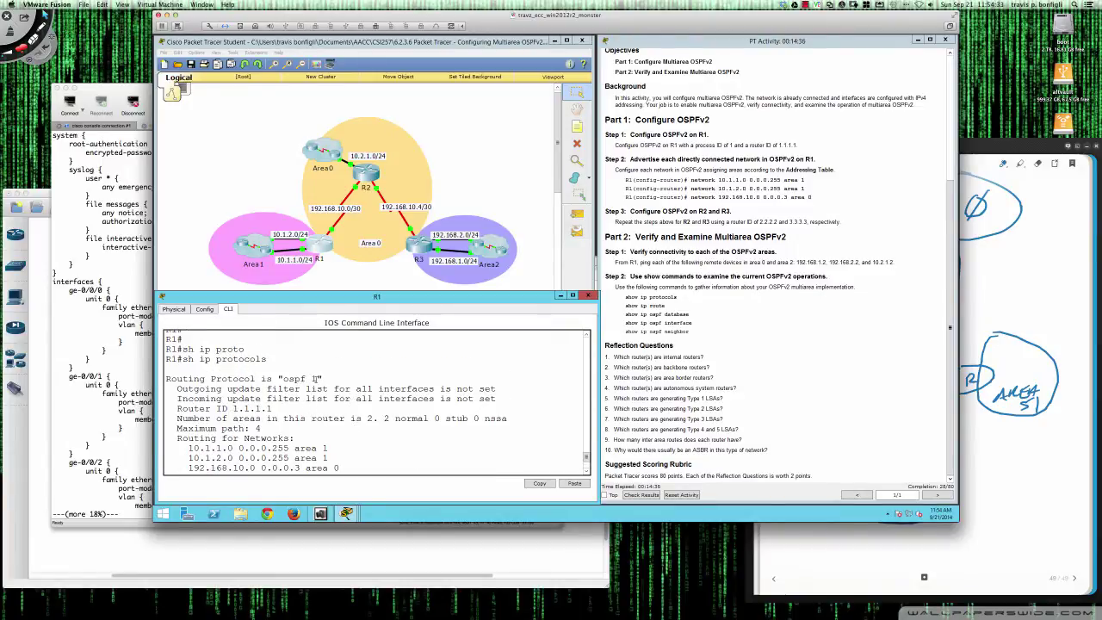
{"action": "left_click_drag", "start_coordinate": [311, 379], "coordinate": [318, 379]}
{"action": "scroll", "coordinate": [321, 396], "scroll_direction": "down", "scroll_amount": 2}
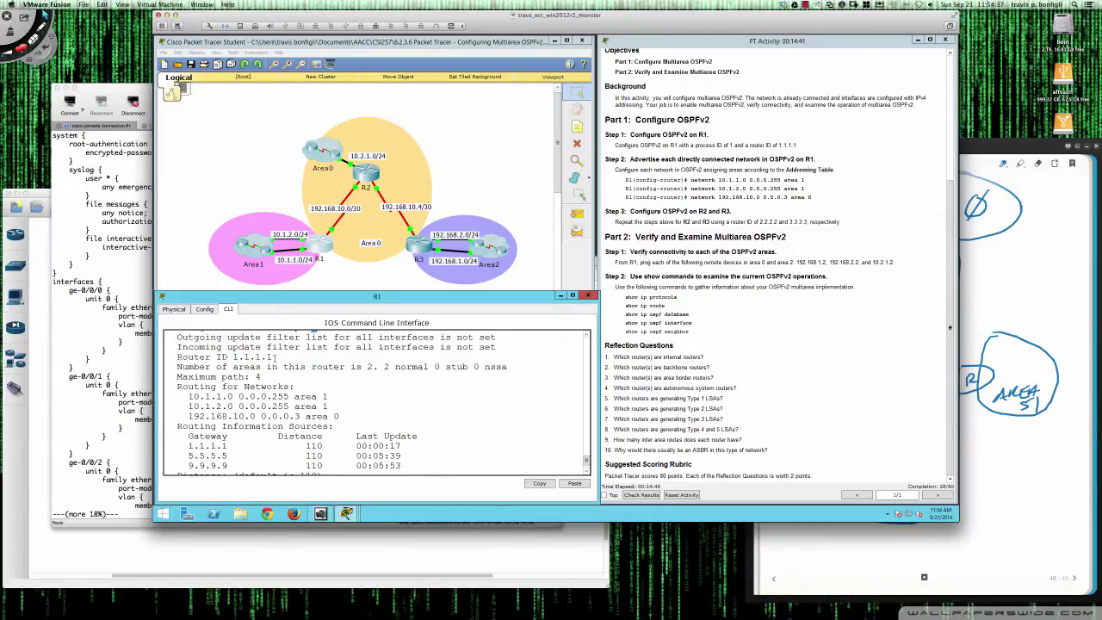
{"action": "left_click_drag", "start_coordinate": [276, 356], "coordinate": [177, 357]}
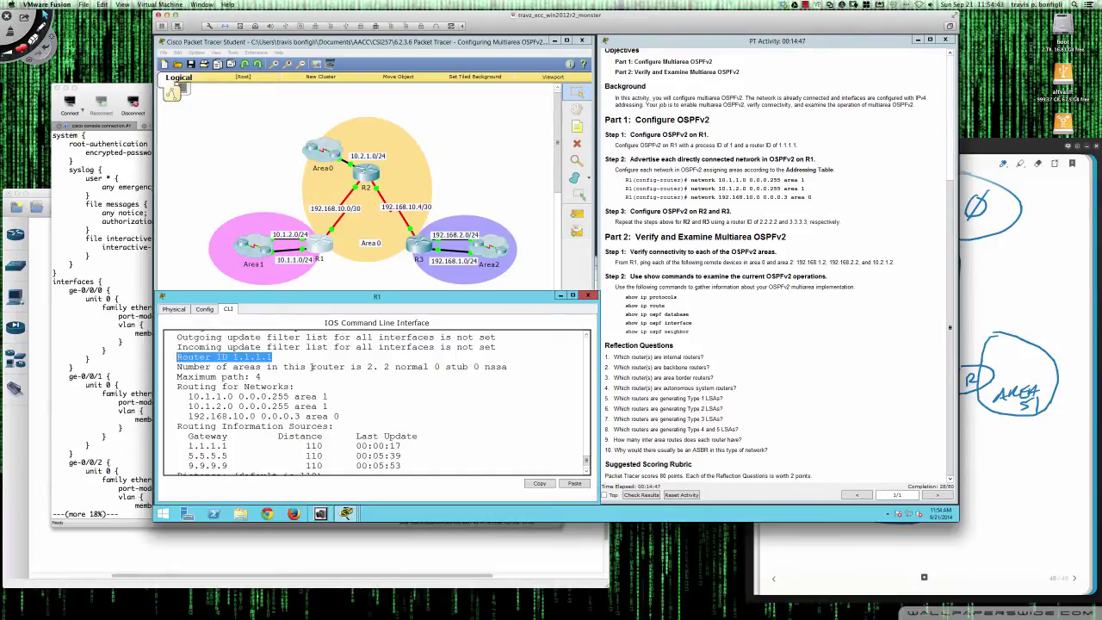
Highlight the area counts, the maximum path value, and the advertised networks in R1's protocol output.
{"action": "left_click_drag", "start_coordinate": [311, 366], "coordinate": [374, 367]}
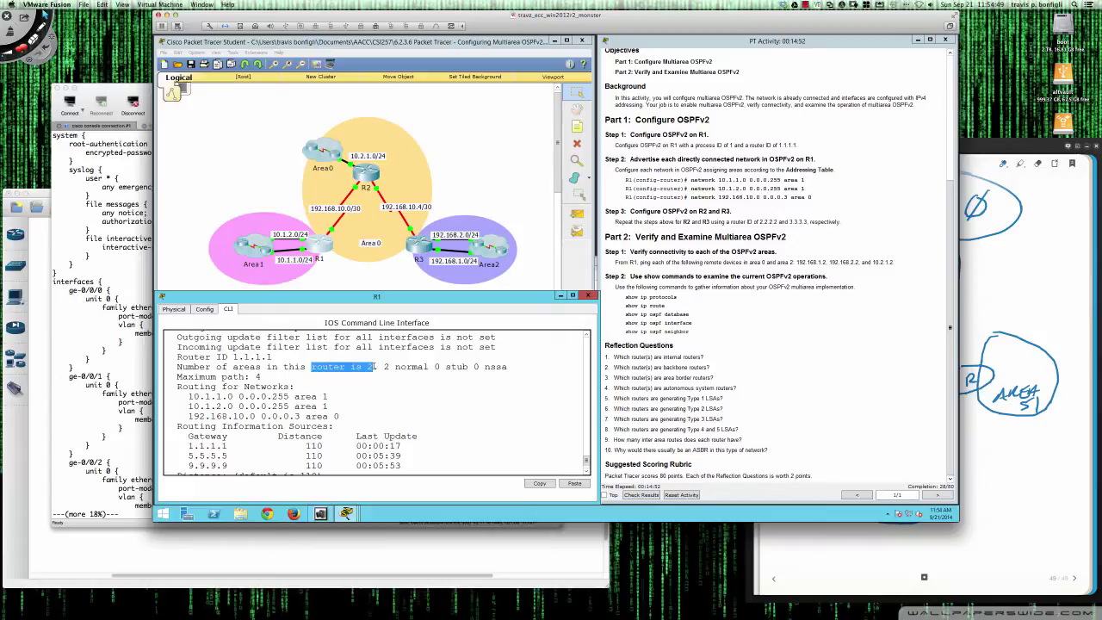
{"action": "left_click", "coordinate": [417, 375]}
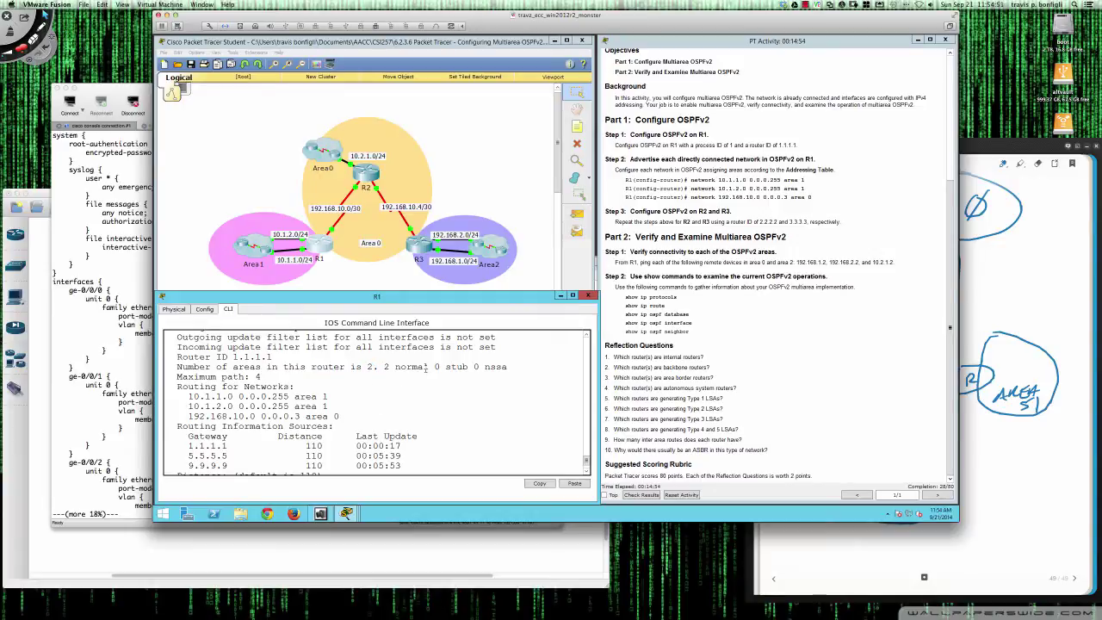
{"action": "left_click_drag", "start_coordinate": [436, 367], "coordinate": [513, 366]}
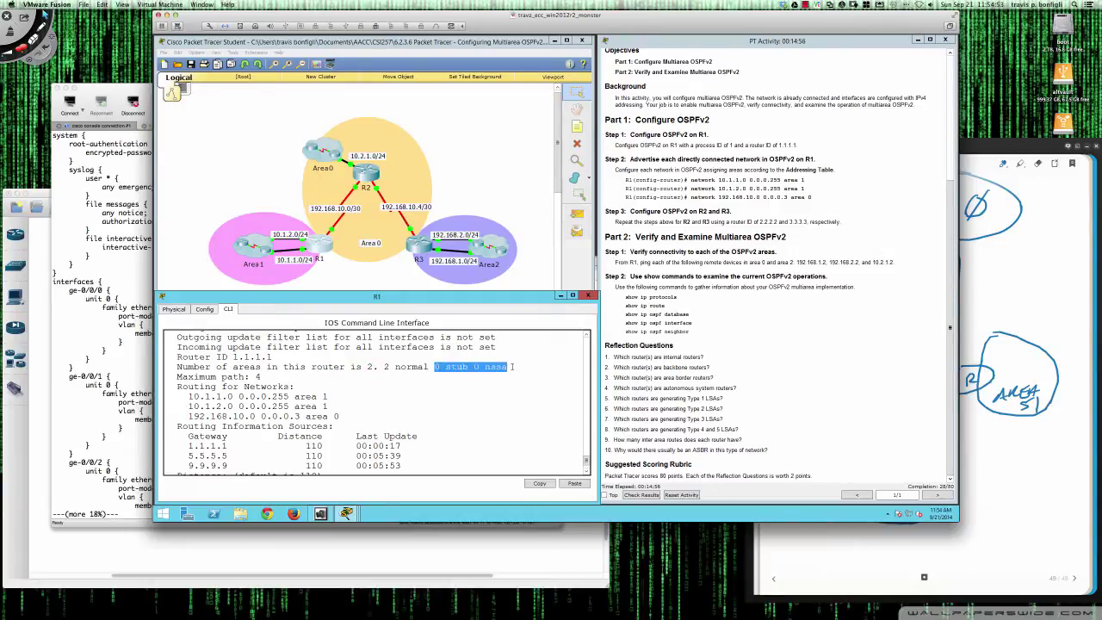
{"action": "scroll", "coordinate": [344, 393], "scroll_direction": "down", "scroll_amount": 1}
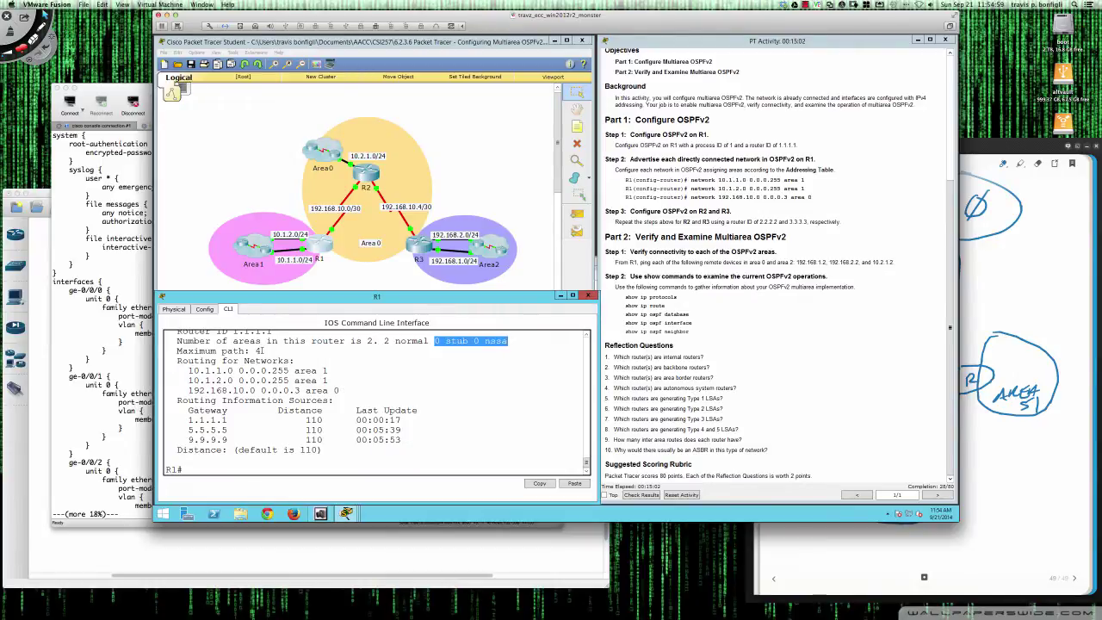
{"action": "mouse_move", "coordinate": [259, 351]}
{"action": "left_mouse_down"}
{"action": "mouse_move", "coordinate": [188, 352]}
{"action": "mouse_move", "coordinate": [257, 351]}
{"action": "left_mouse_up"}
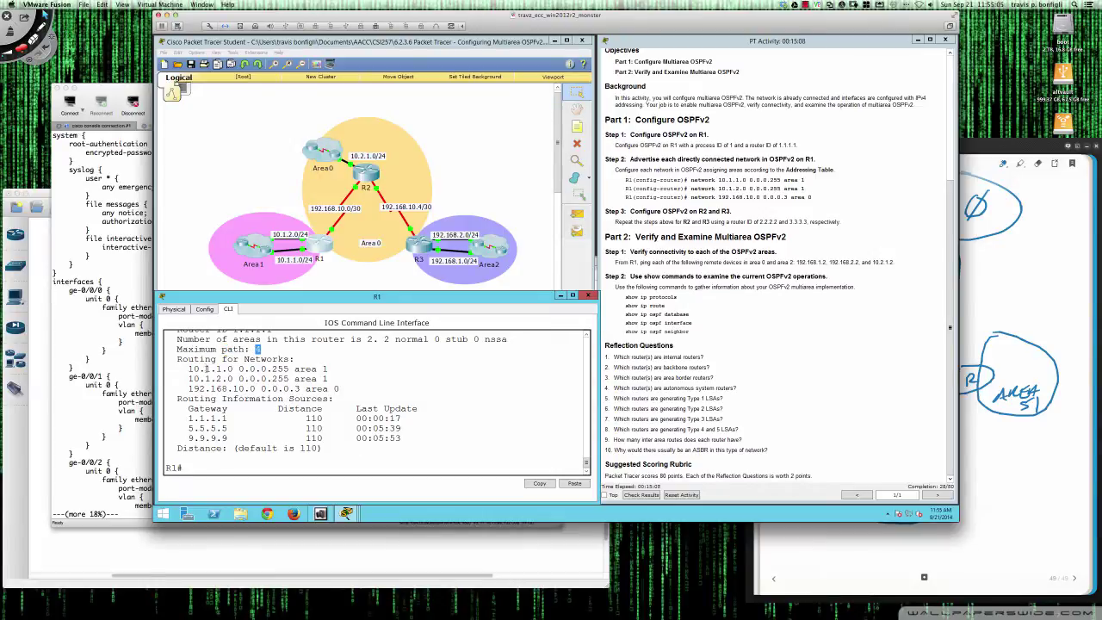
{"action": "left_click_drag", "start_coordinate": [188, 368], "coordinate": [339, 389]}
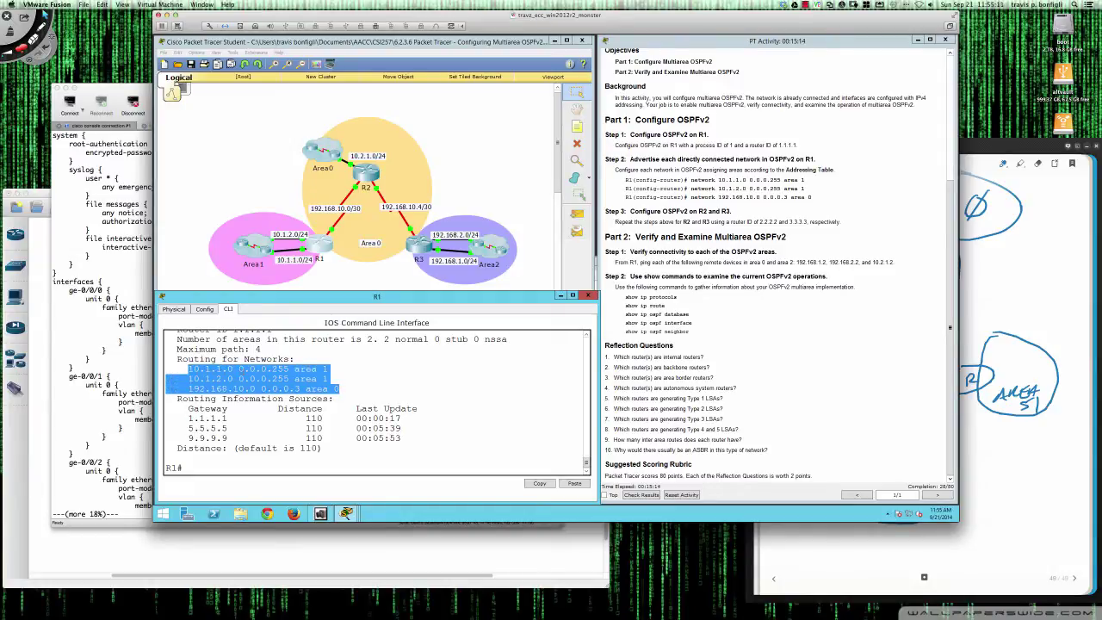
Examine the Routing Information Sources table by highlighting its gateways and administrative distances.
{"action": "left_click", "coordinate": [252, 421]}
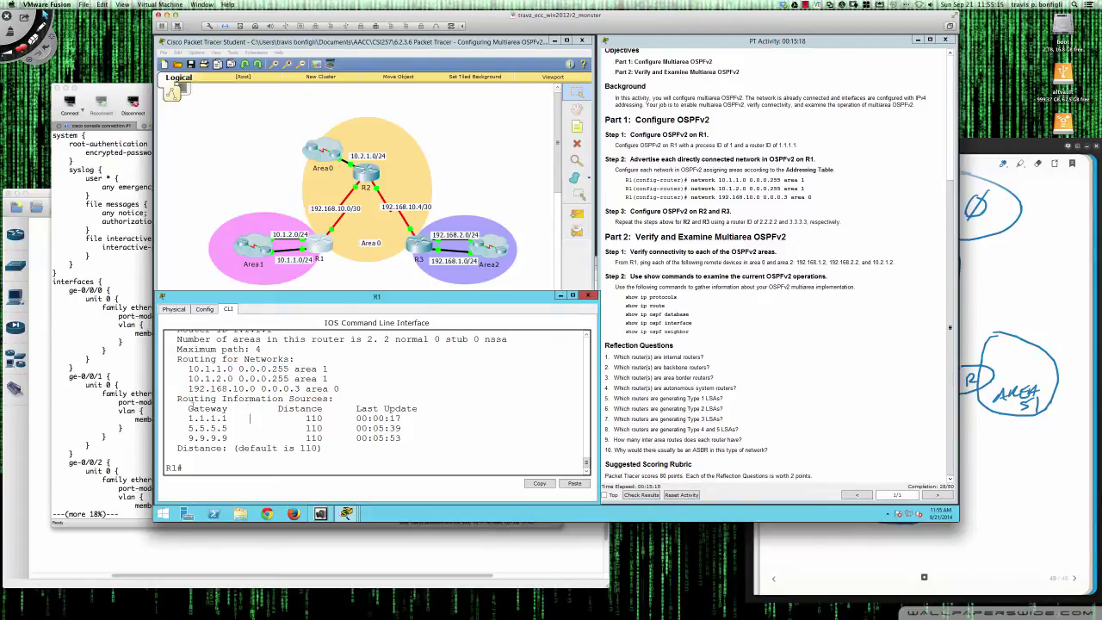
{"action": "left_click_drag", "start_coordinate": [178, 398], "coordinate": [416, 437]}
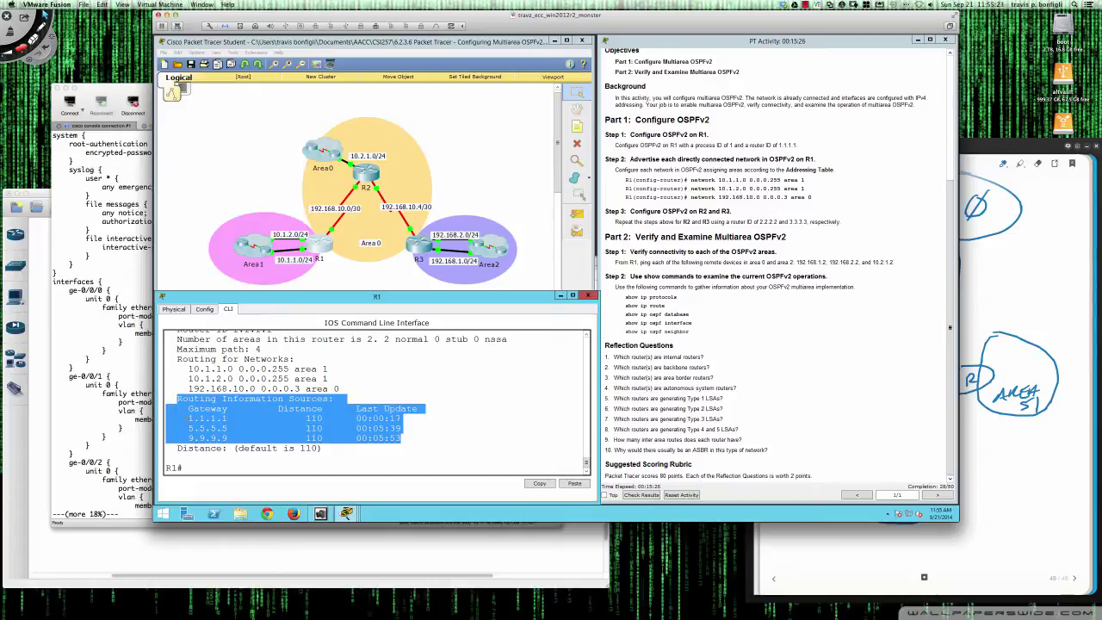
{"action": "left_click_drag", "start_coordinate": [188, 418], "coordinate": [228, 418]}
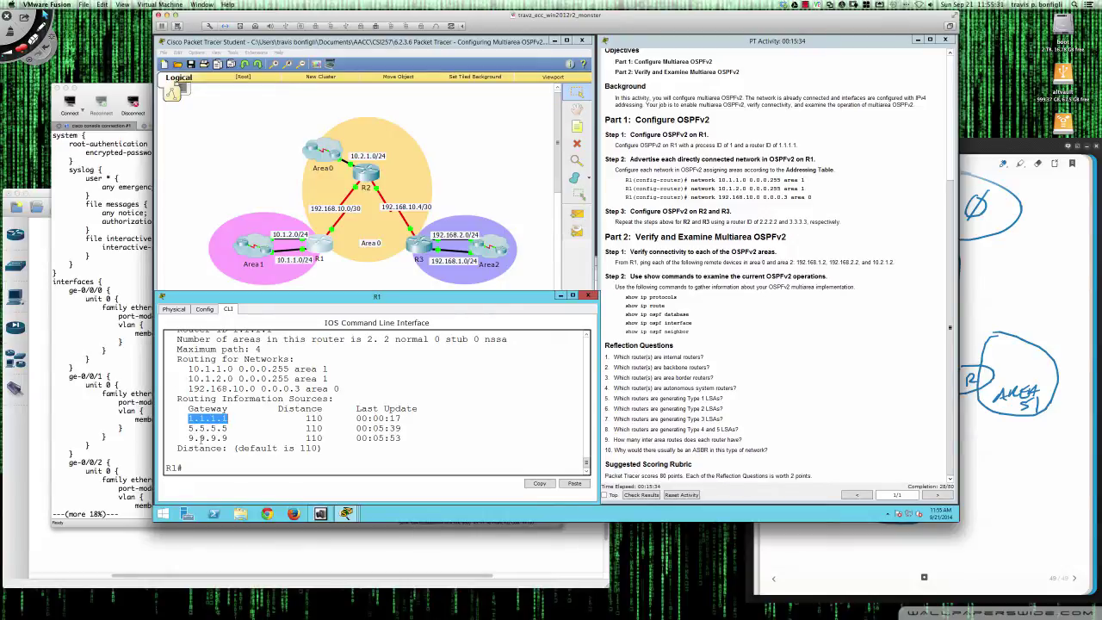
{"action": "left_click", "coordinate": [278, 410]}
{"action": "left_click_drag", "start_coordinate": [278, 409], "coordinate": [324, 438]}
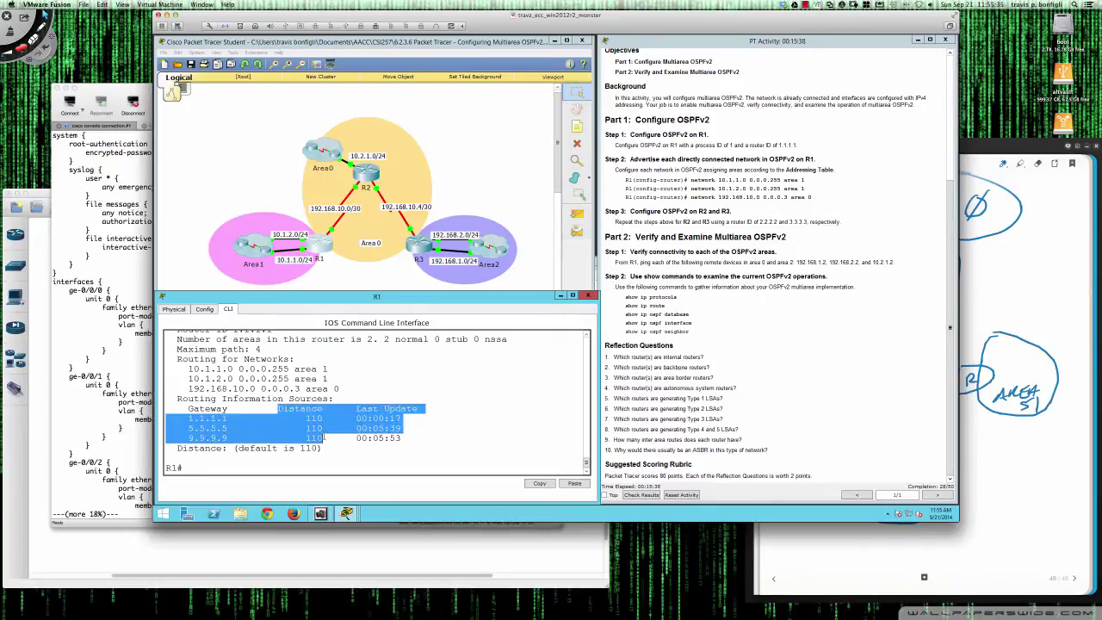
Display R1's routing table with sh ip route.
{"action": "left_click", "coordinate": [255, 465]}
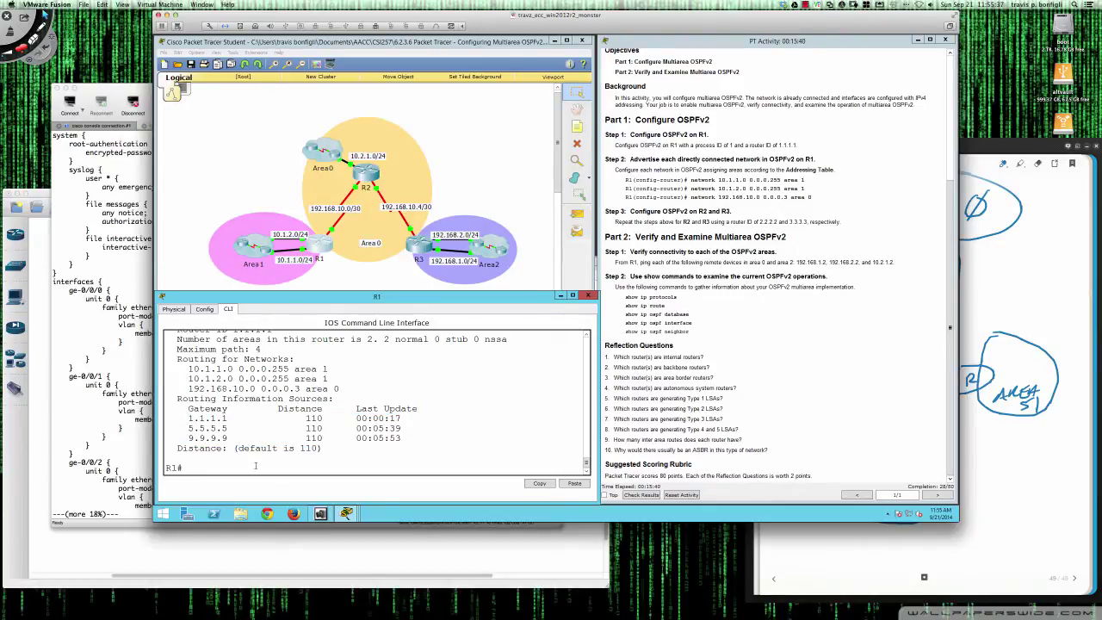
{"action": "type", "text": "sh ip route"}
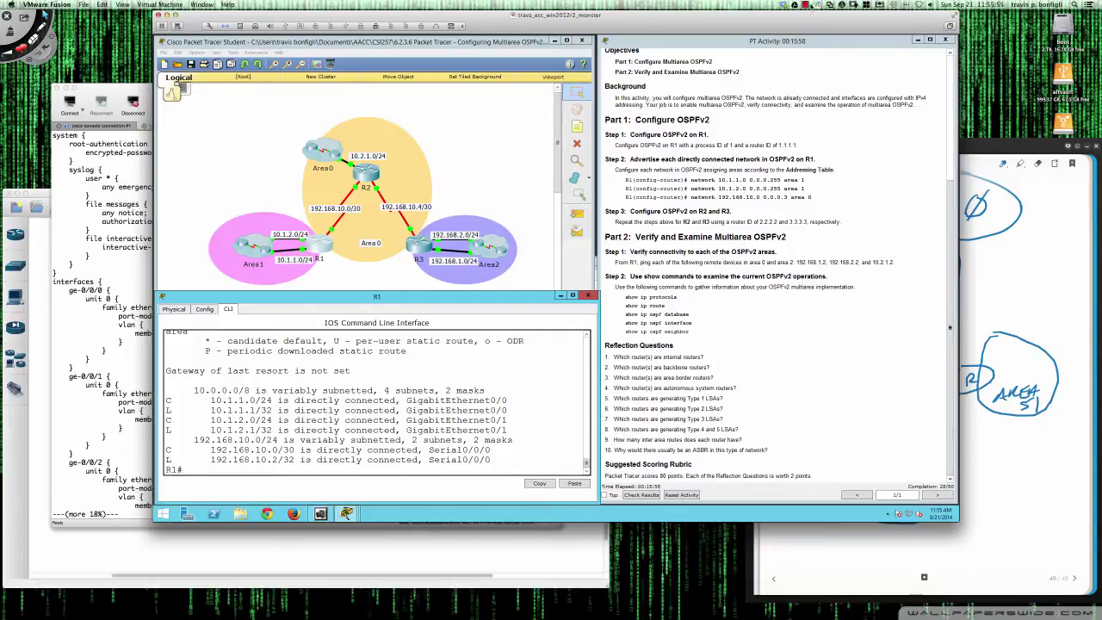
{"action": "left_click", "coordinate": [806, 5]}
{"action": "left_click", "coordinate": [832, 23]}
Run sh ip ospf data on R1 and highlight the router ID and the Area 0 router and summary link state headings.
{"action": "type", "text": "sh ip ospf data"}
{"action": "key", "text": "Return"}
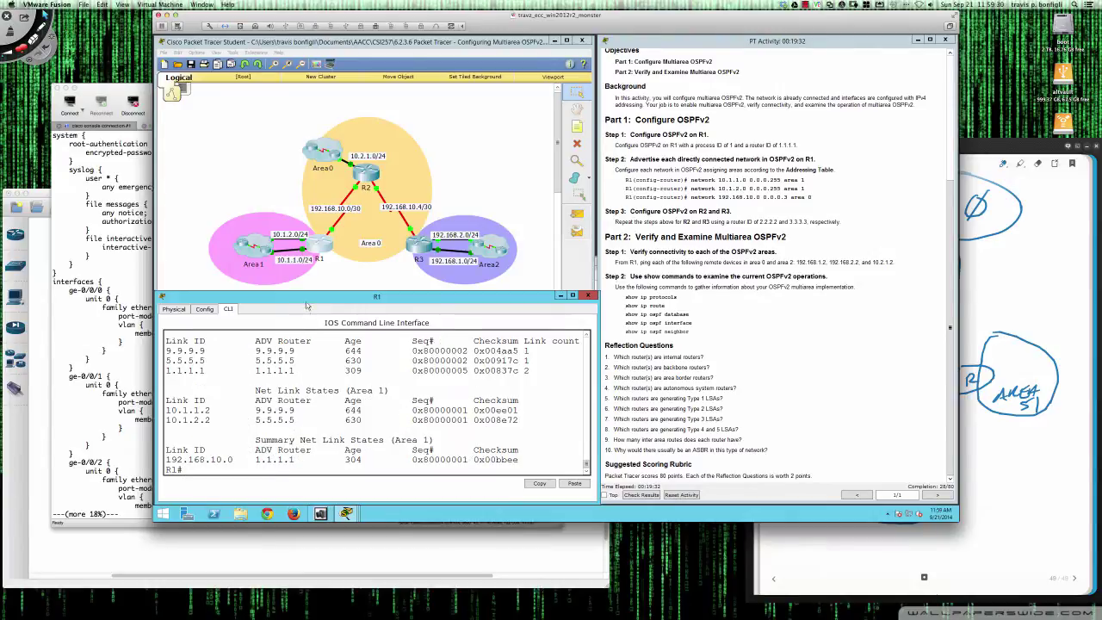
{"action": "left_click_drag", "start_coordinate": [308, 292], "coordinate": [308, 269]}
{"action": "scroll", "coordinate": [313, 348], "scroll_direction": "up", "scroll_amount": 5}
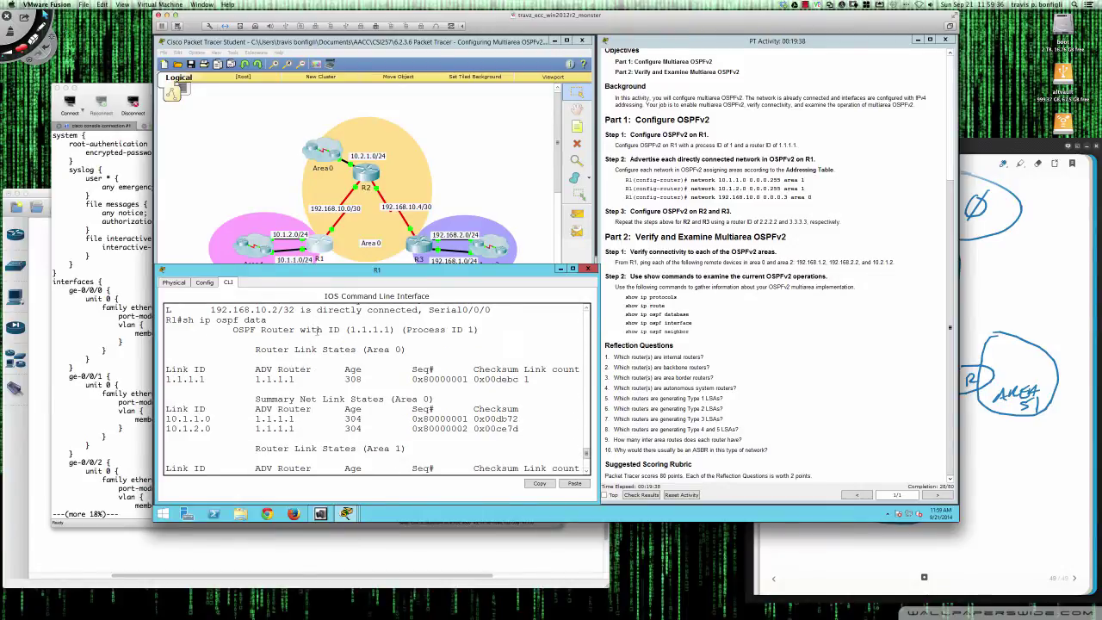
{"action": "left_click_drag", "start_coordinate": [351, 330], "coordinate": [392, 330]}
{"action": "left_click_drag", "start_coordinate": [256, 349], "coordinate": [406, 350]}
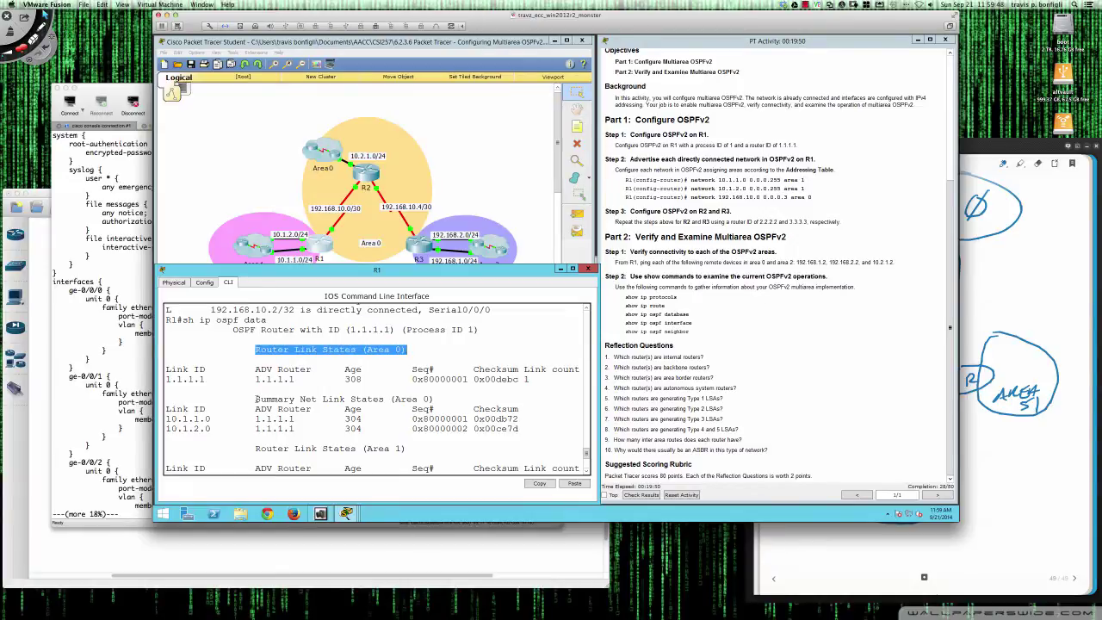
{"action": "left_click_drag", "start_coordinate": [255, 399], "coordinate": [436, 399]}
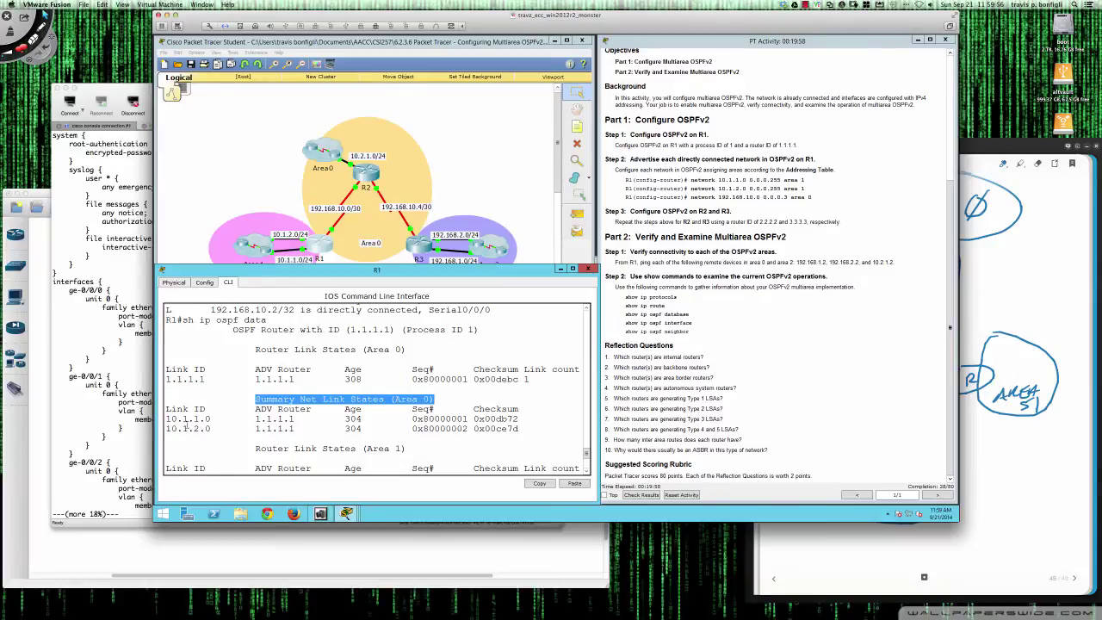
Highlight the 9.9.9.9 link ID under Router Link States for Area 1 in R1's OSPF database.
{"action": "scroll", "coordinate": [220, 425], "scroll_direction": "down", "scroll_amount": 3}
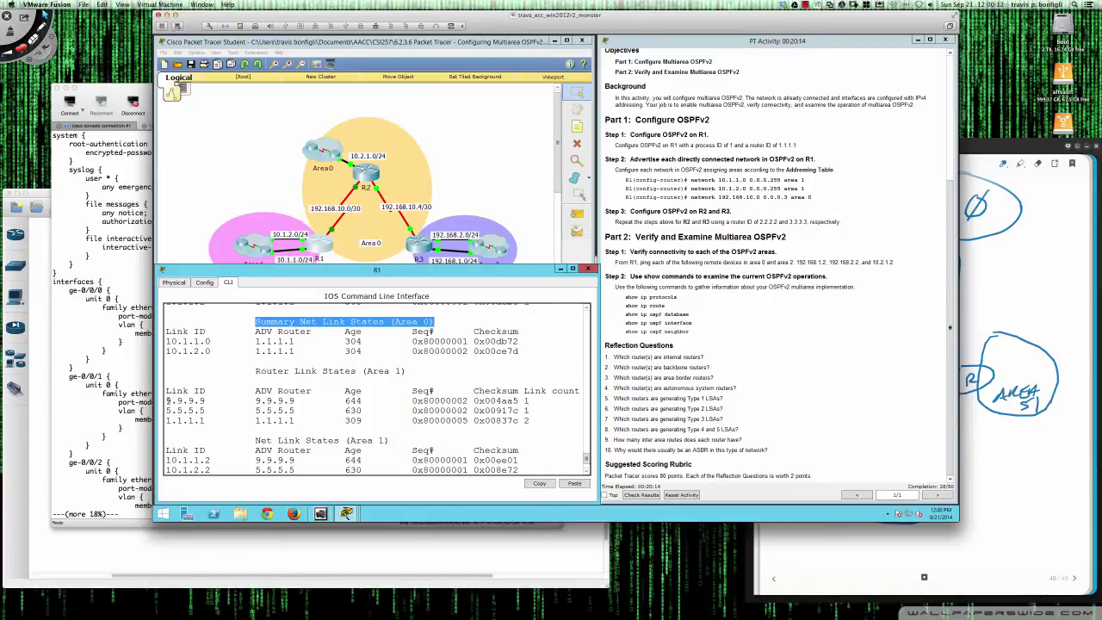
{"action": "left_click_drag", "start_coordinate": [168, 400], "coordinate": [205, 401]}
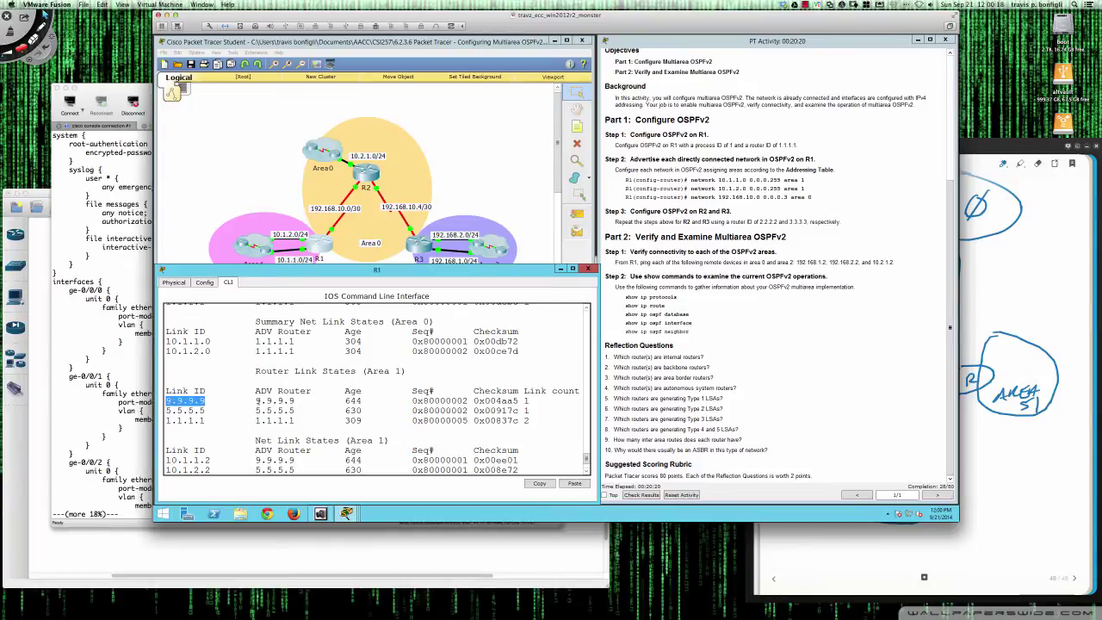
{"action": "scroll", "coordinate": [258, 402], "scroll_direction": "down", "scroll_amount": 1}
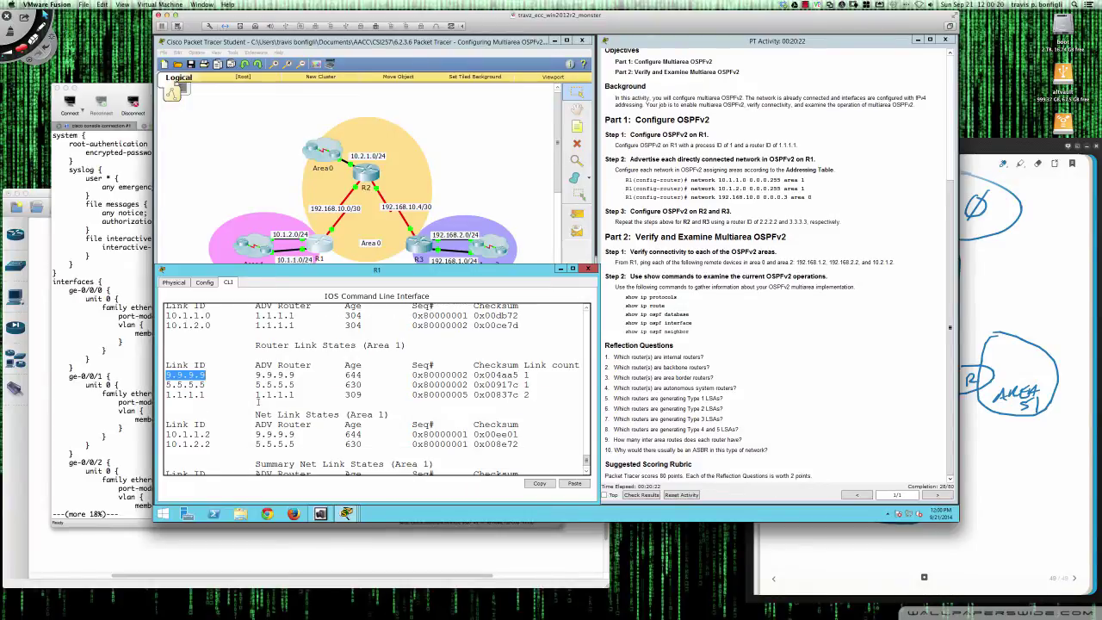
{"action": "scroll", "coordinate": [257, 402], "scroll_direction": "down", "scroll_amount": 1}
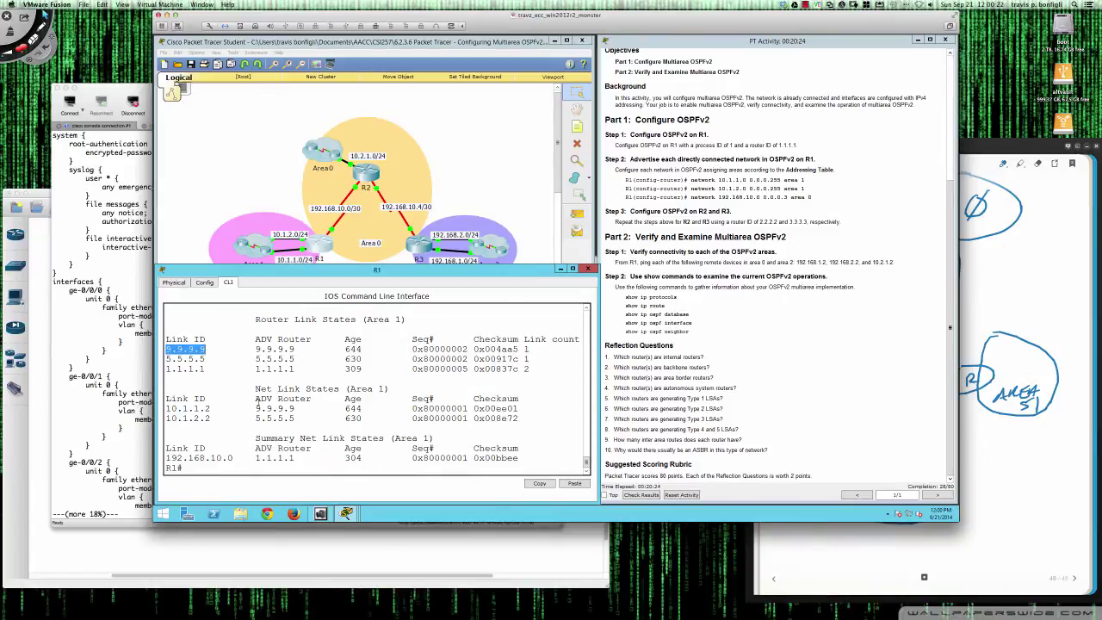
Highlight the Area 1 Net Link States heading, its link ID and advertising routers, and the advertising router in the Area 1 summary.
{"action": "left_click_drag", "start_coordinate": [255, 388], "coordinate": [391, 388]}
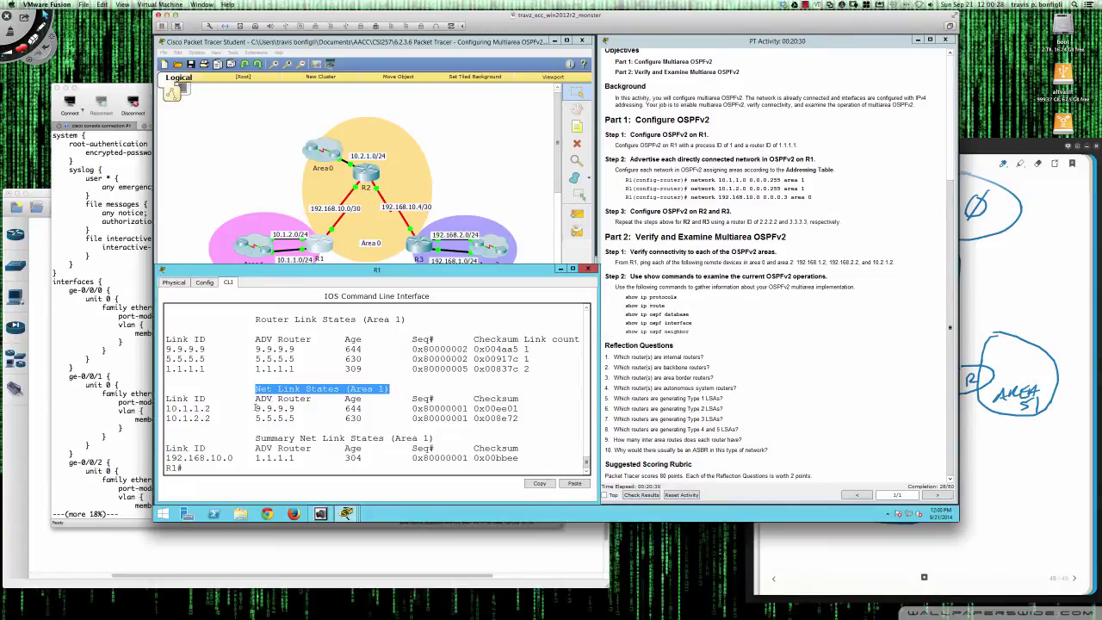
{"action": "left_click_drag", "start_coordinate": [255, 408], "coordinate": [297, 418]}
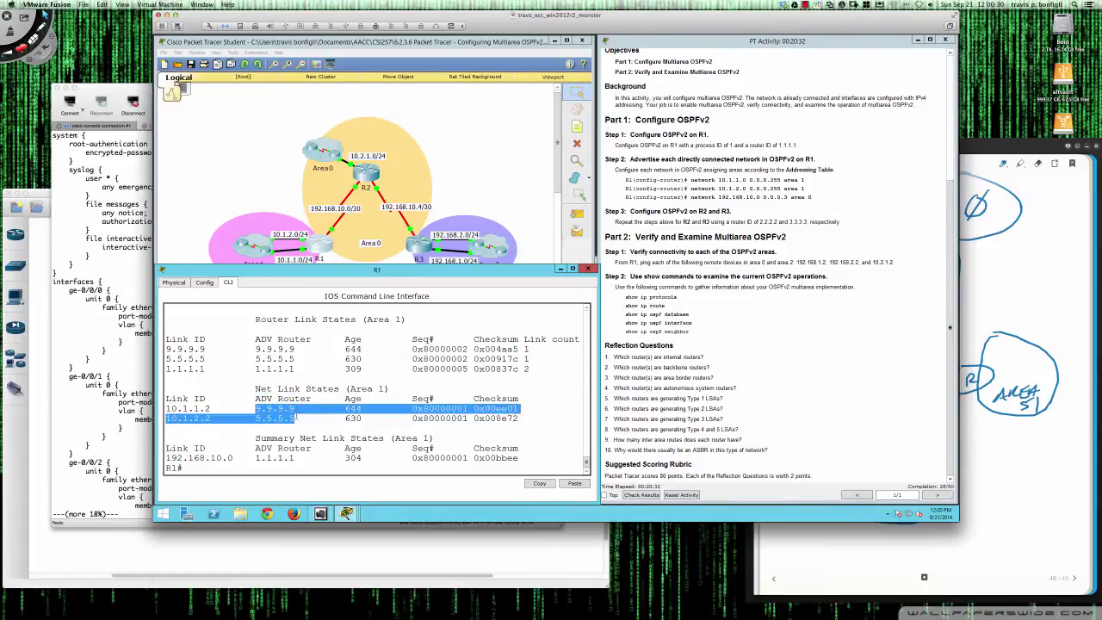
{"action": "left_click", "coordinate": [296, 418]}
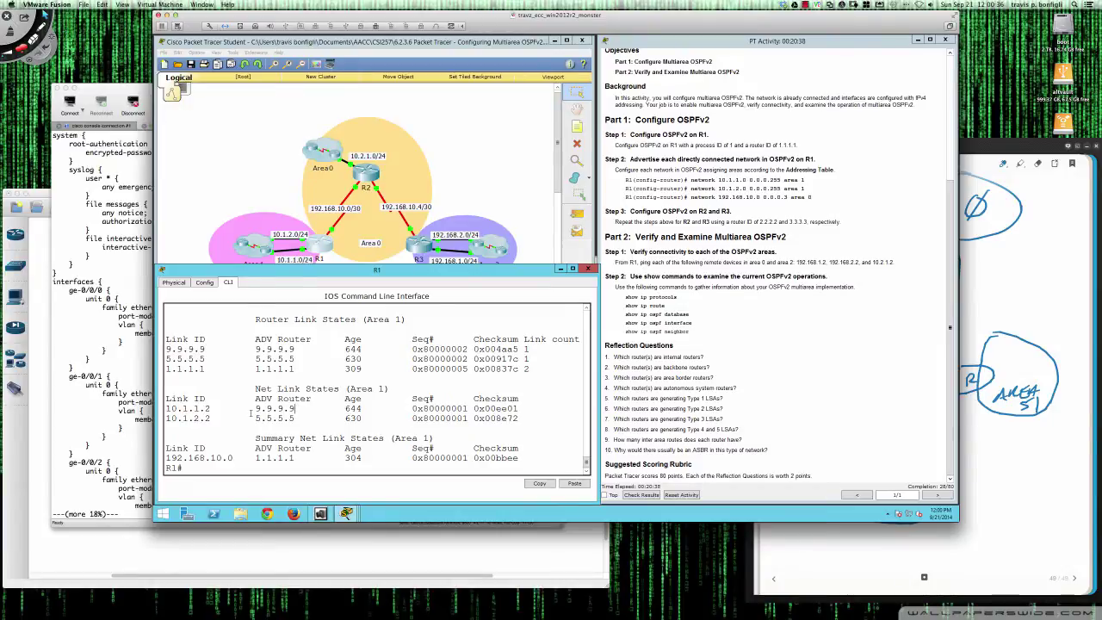
{"action": "left_click_drag", "start_coordinate": [167, 408], "coordinate": [211, 409]}
{"action": "left_click", "coordinate": [232, 417]}
{"action": "left_click_drag", "start_coordinate": [255, 457], "coordinate": [297, 458]}
{"action": "left_click", "coordinate": [450, 368]}
Display R1's OSPF neighbors with sh ip ospf neighbor.
{"action": "key", "text": "Return"}
{"action": "key", "text": "Return"}
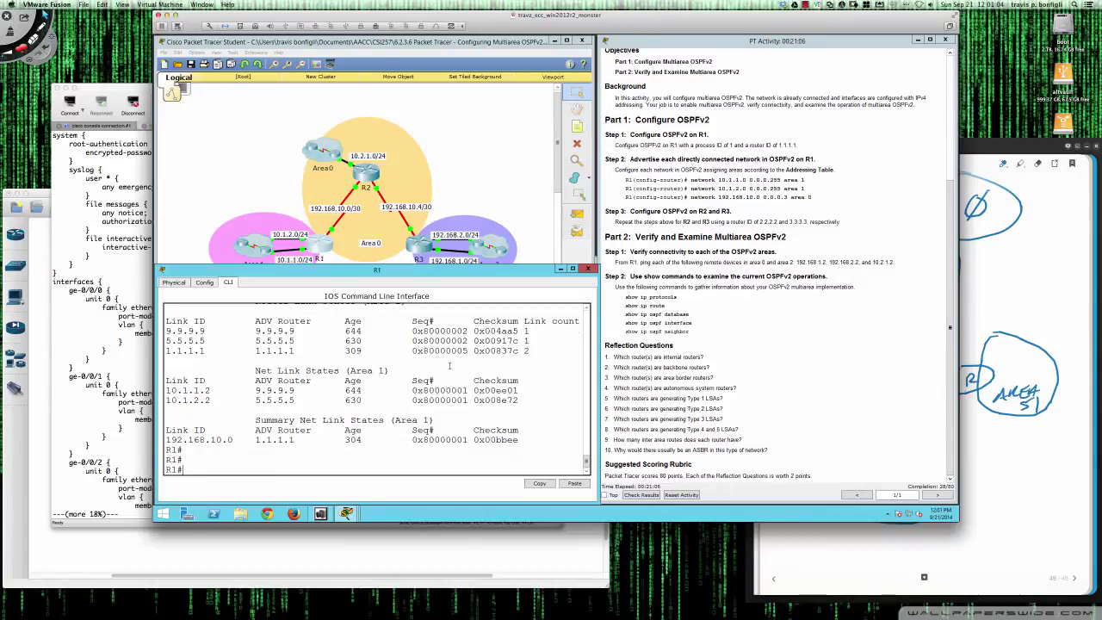
{"action": "type", "text": "sh ip ospf ne"}
{"action": "key", "text": "Tab"}
{"action": "key", "text": "Return"}
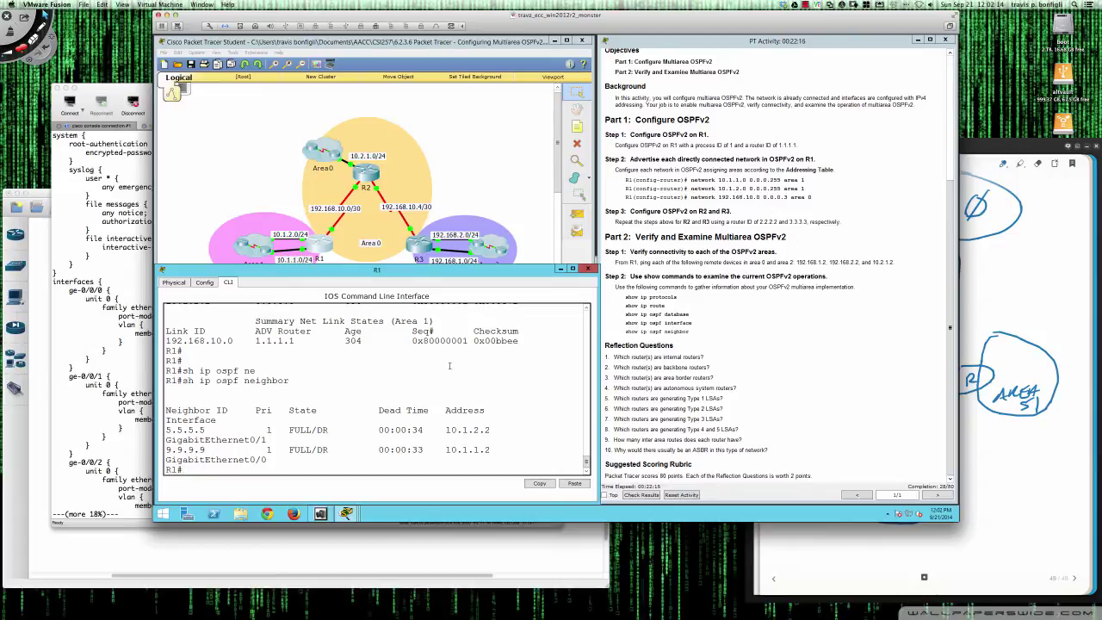
{"action": "key", "text": "Return"}
{"action": "type", "text": "sh "}
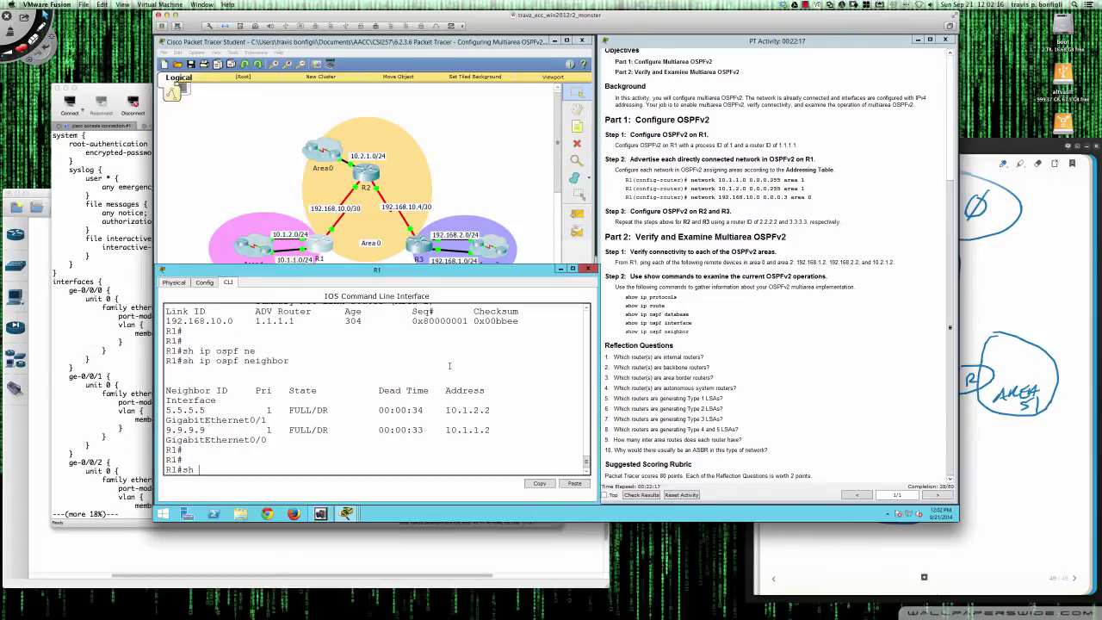
{"action": "type", "text": "ip opsf in"}
{"action": "key", "text": "BackSpace"}
{"action": "type", "text": "int"}
{"action": "key", "text": "Return"}
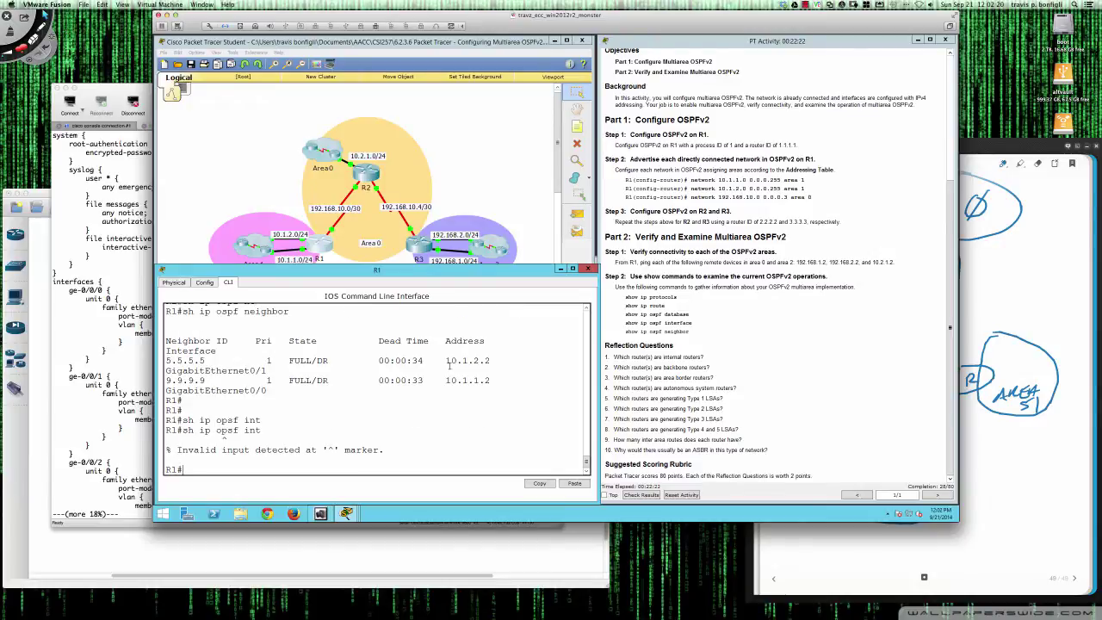
Run sh ip ospf int on R1 and highlight the hello, dead and wait timers, network type, and cost of Serial0/0/0.
{"action": "type", "text": "sh ip ospf int"}
{"action": "key", "text": "Return"}
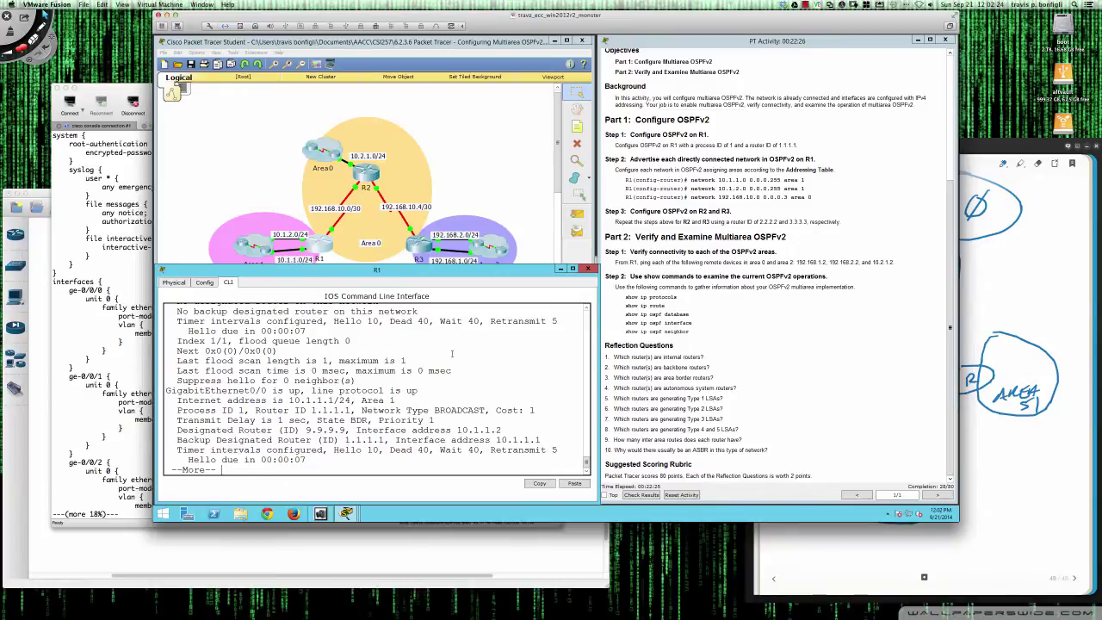
{"action": "scroll", "coordinate": [448, 362], "scroll_direction": "up", "scroll_amount": 1}
{"action": "left_click_drag", "start_coordinate": [335, 347], "coordinate": [480, 347]}
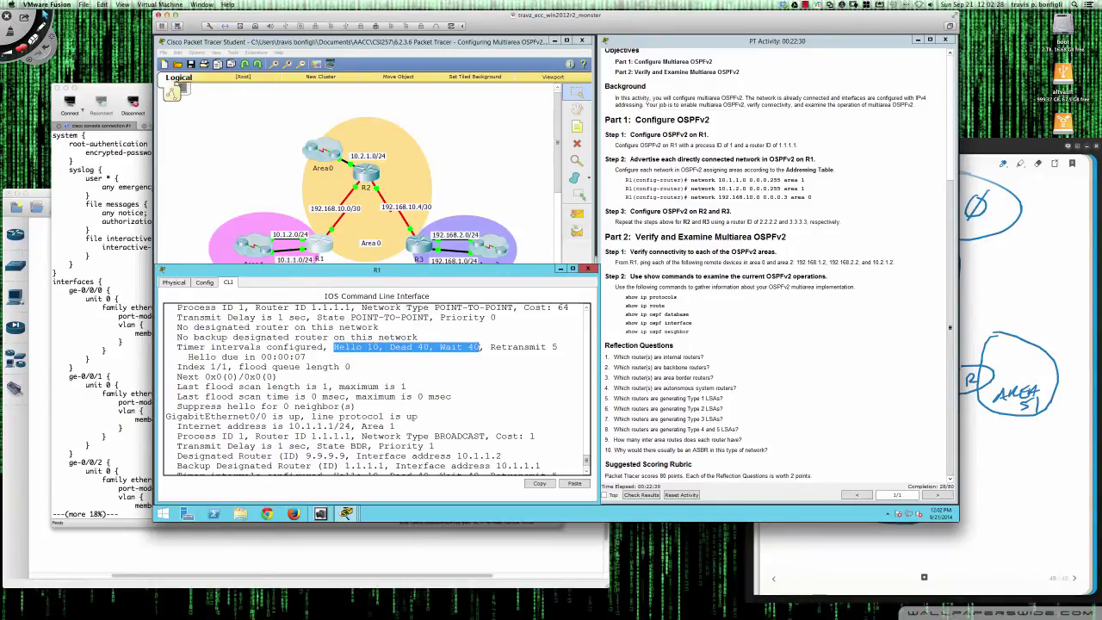
{"action": "scroll", "coordinate": [420, 381], "scroll_direction": "up", "scroll_amount": 1}
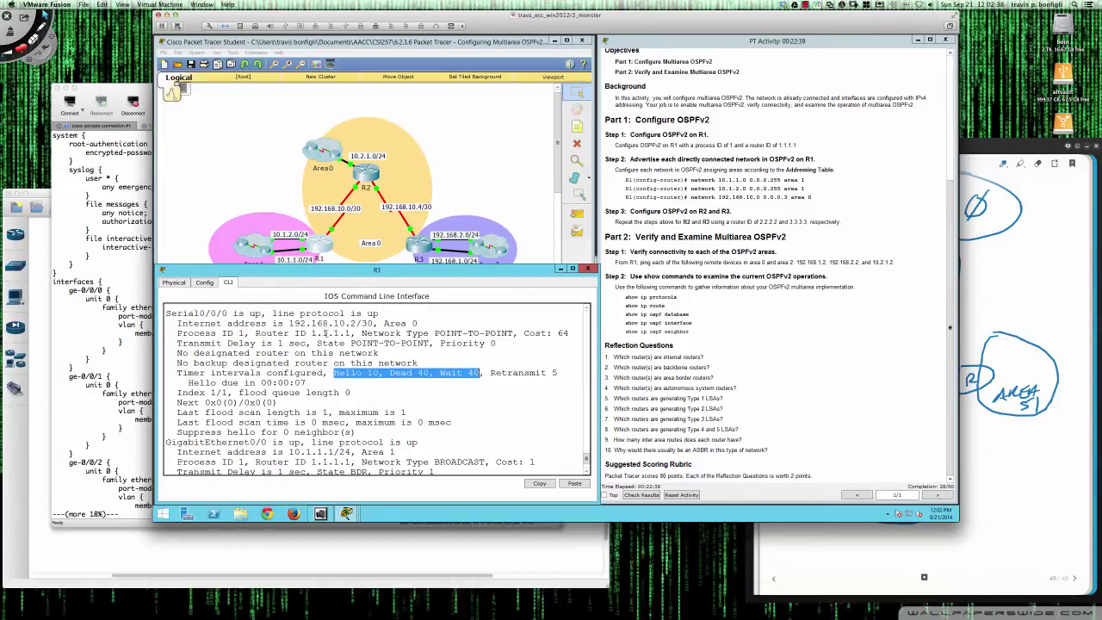
{"action": "left_click_drag", "start_coordinate": [435, 333], "coordinate": [514, 333]}
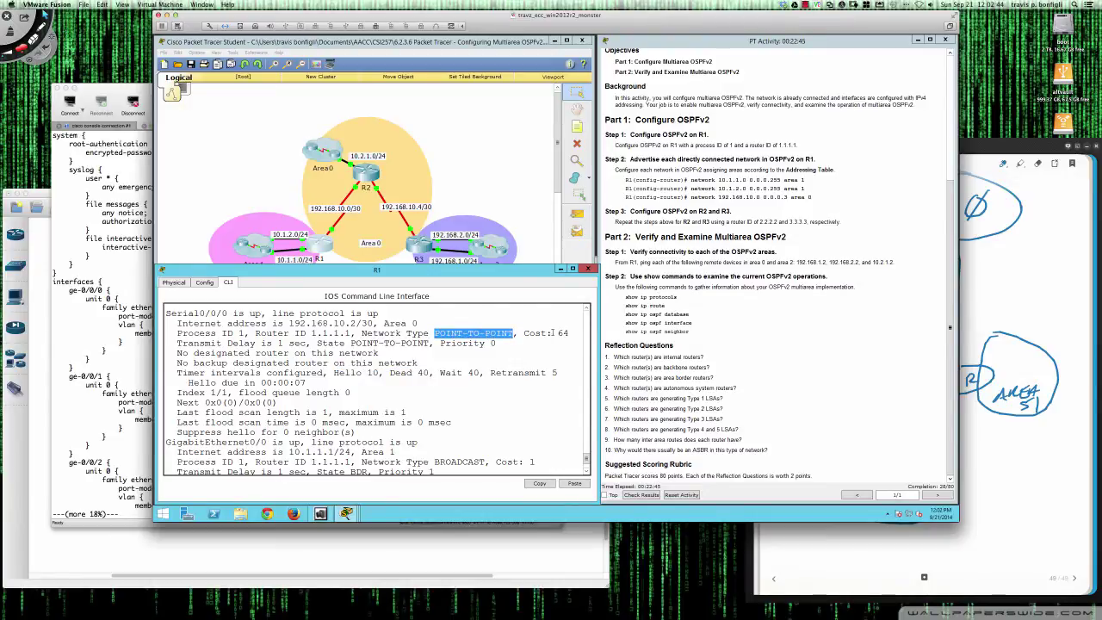
{"action": "left_click_drag", "start_coordinate": [552, 334], "coordinate": [570, 333]}
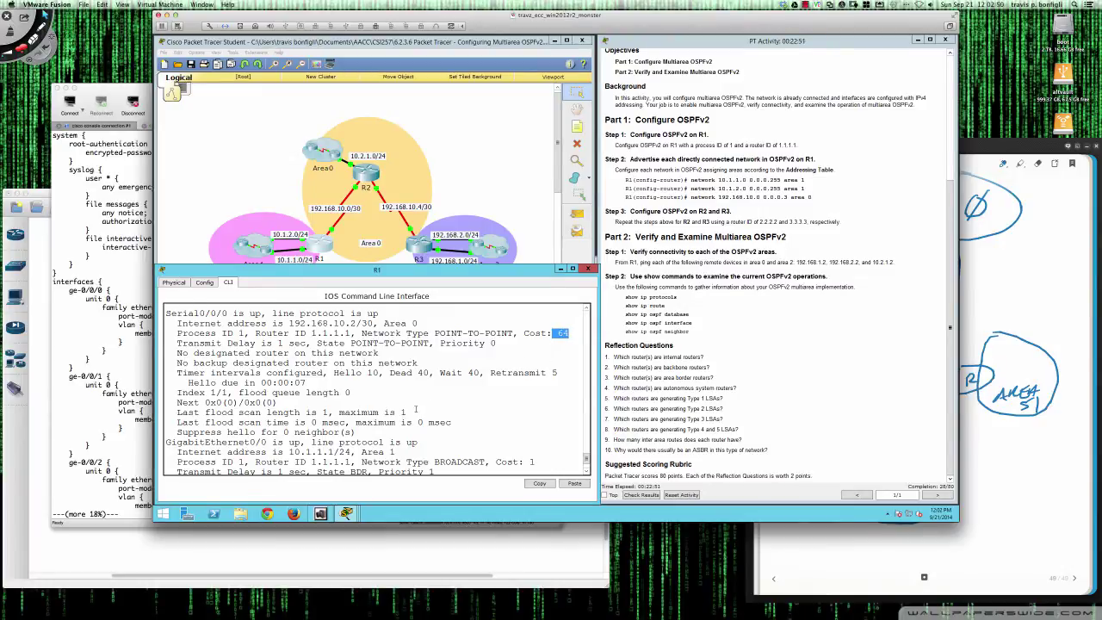
Display the rest of R1's OSPF interface output and highlight the designated and backup designated router lines for GigabitEthernet0/1.
{"action": "scroll", "coordinate": [416, 410], "scroll_direction": "down", "scroll_amount": 2}
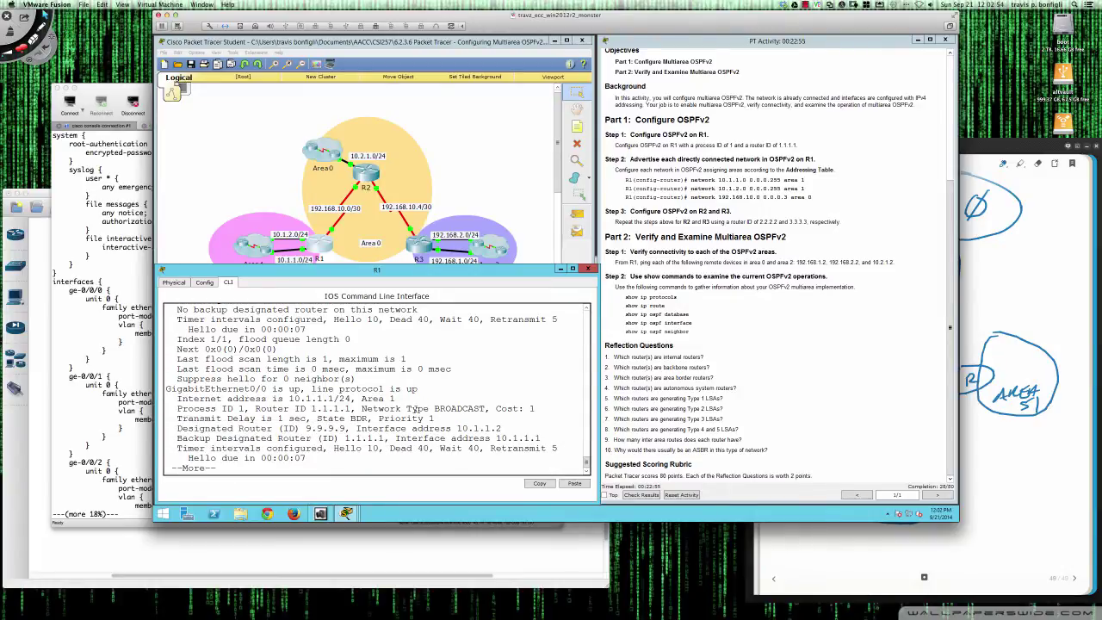
{"action": "key", "text": "space"}
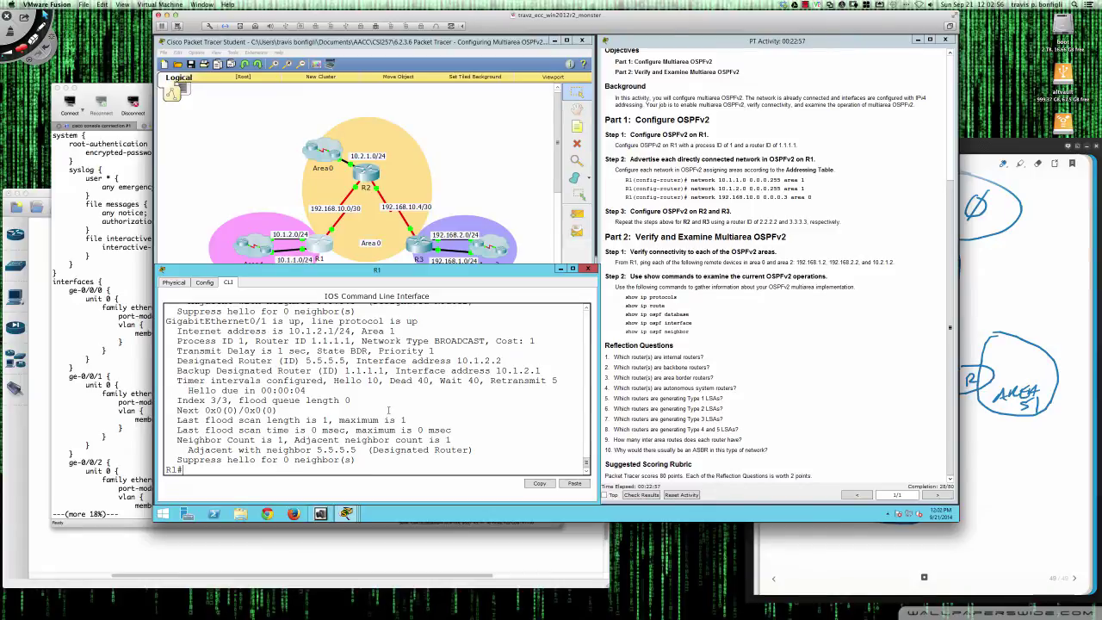
{"action": "scroll", "coordinate": [396, 409], "scroll_direction": "up", "scroll_amount": 1}
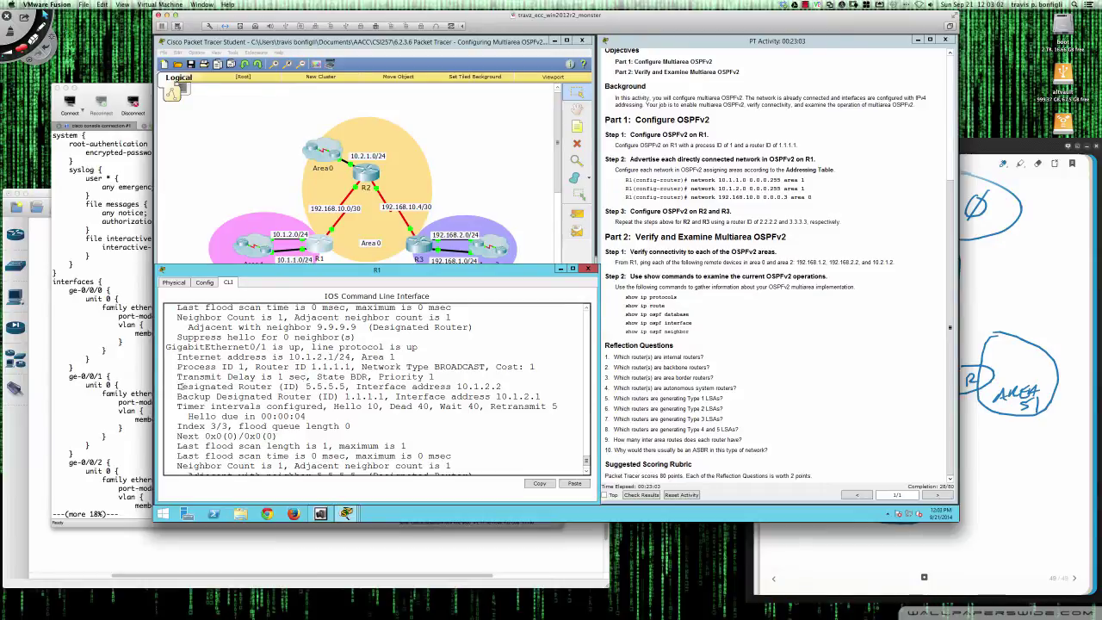
{"action": "left_click_drag", "start_coordinate": [179, 386], "coordinate": [503, 387]}
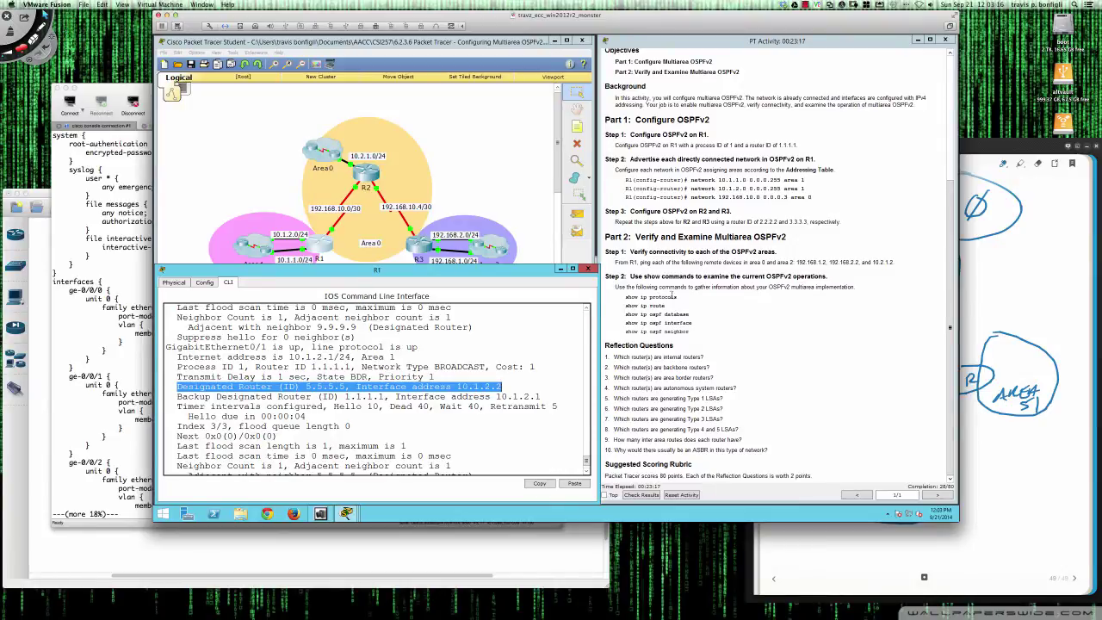
{"action": "scroll", "coordinate": [677, 297], "scroll_direction": "up", "scroll_amount": 5}
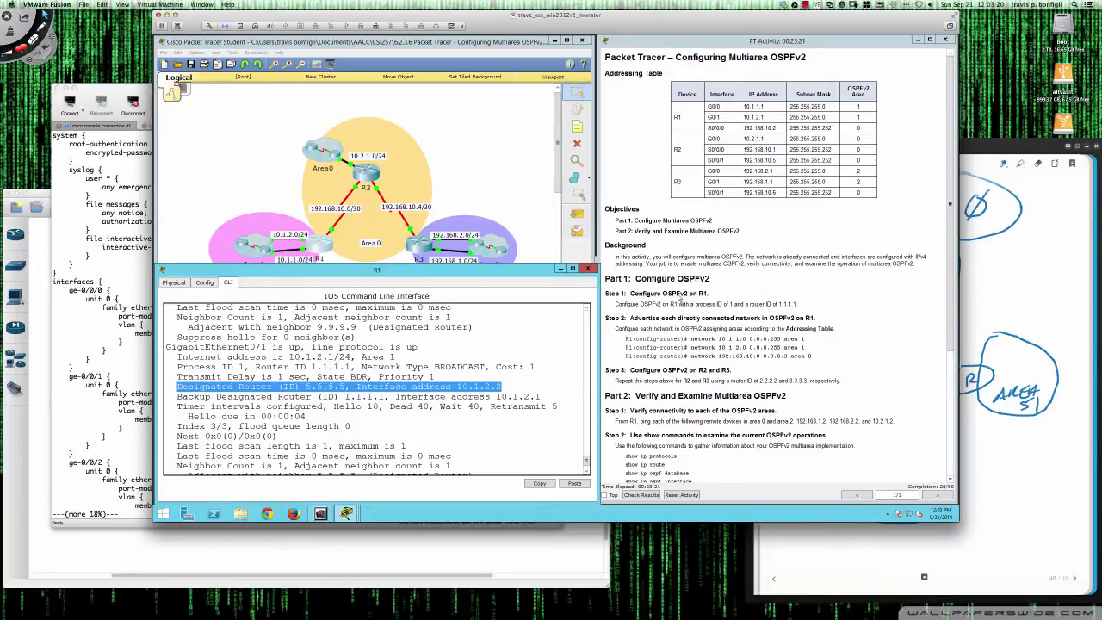
{"action": "scroll", "coordinate": [678, 297], "scroll_direction": "down", "scroll_amount": 5}
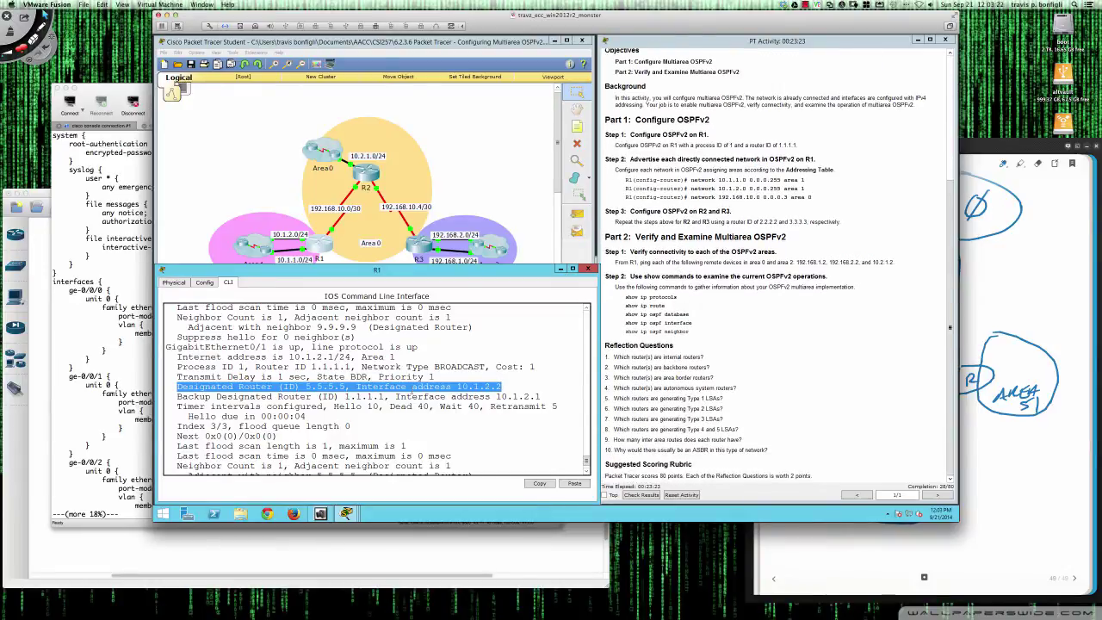
{"action": "scroll", "coordinate": [248, 377], "scroll_direction": "down", "scroll_amount": 1}
{"action": "left_click", "coordinate": [179, 371]}
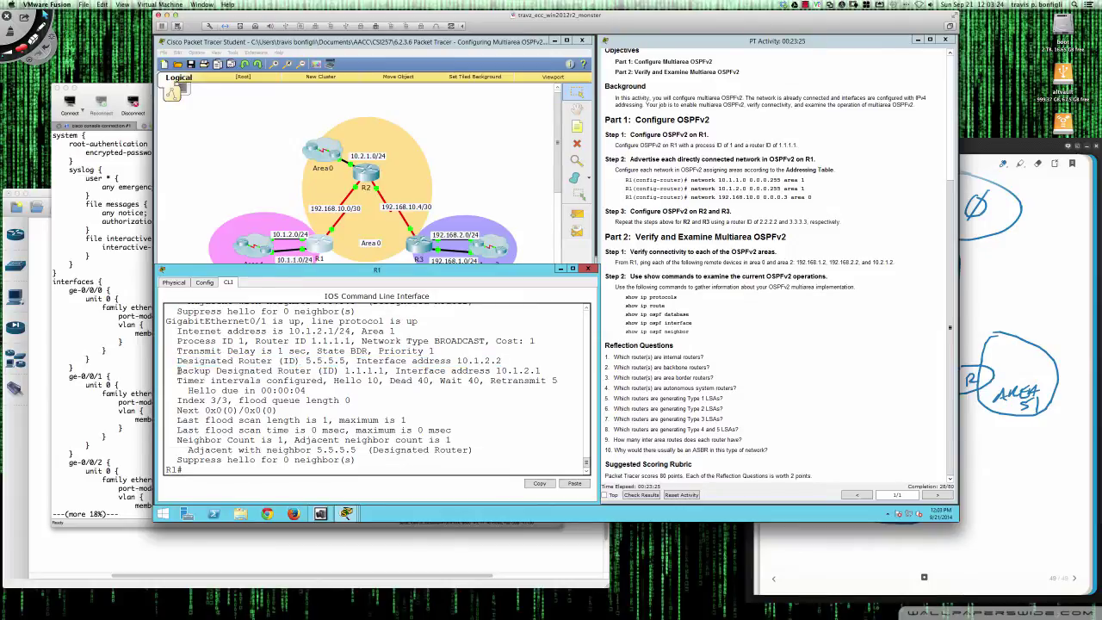
{"action": "left_click_drag", "start_coordinate": [179, 371], "coordinate": [542, 372]}
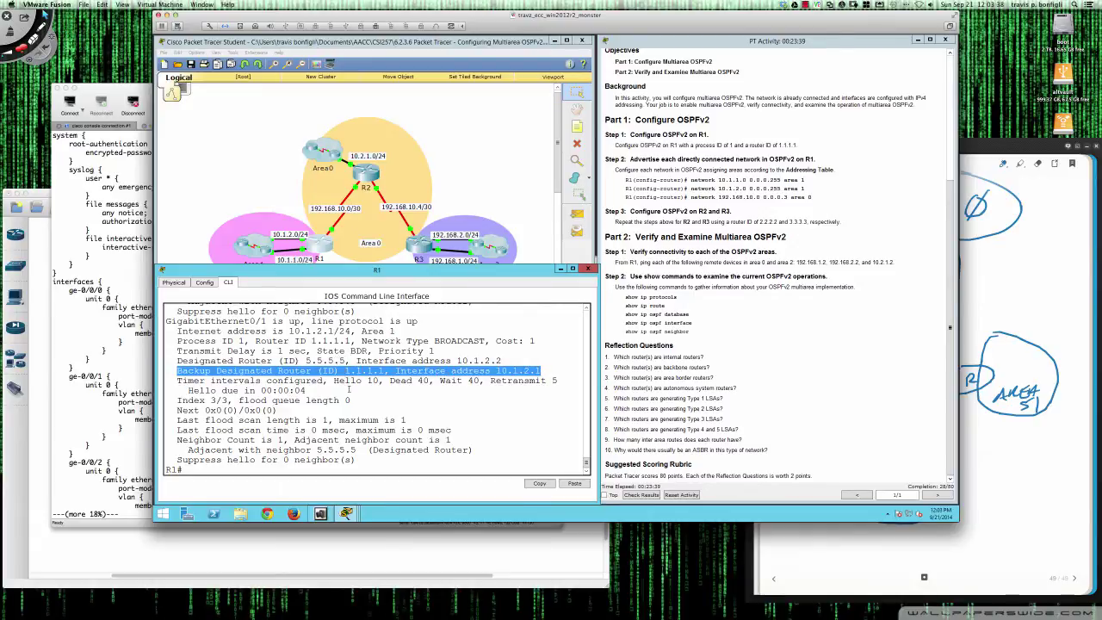
{"action": "left_click", "coordinate": [349, 391]}
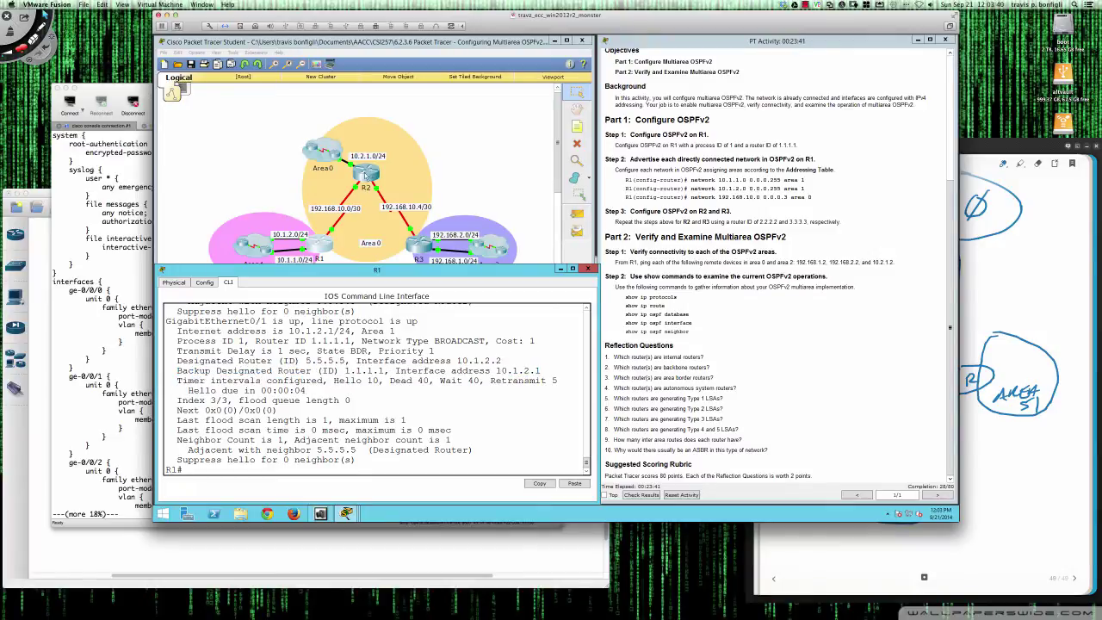
Open R2's command line and enter privileged EXEC mode with en.
{"action": "left_click", "coordinate": [368, 175]}
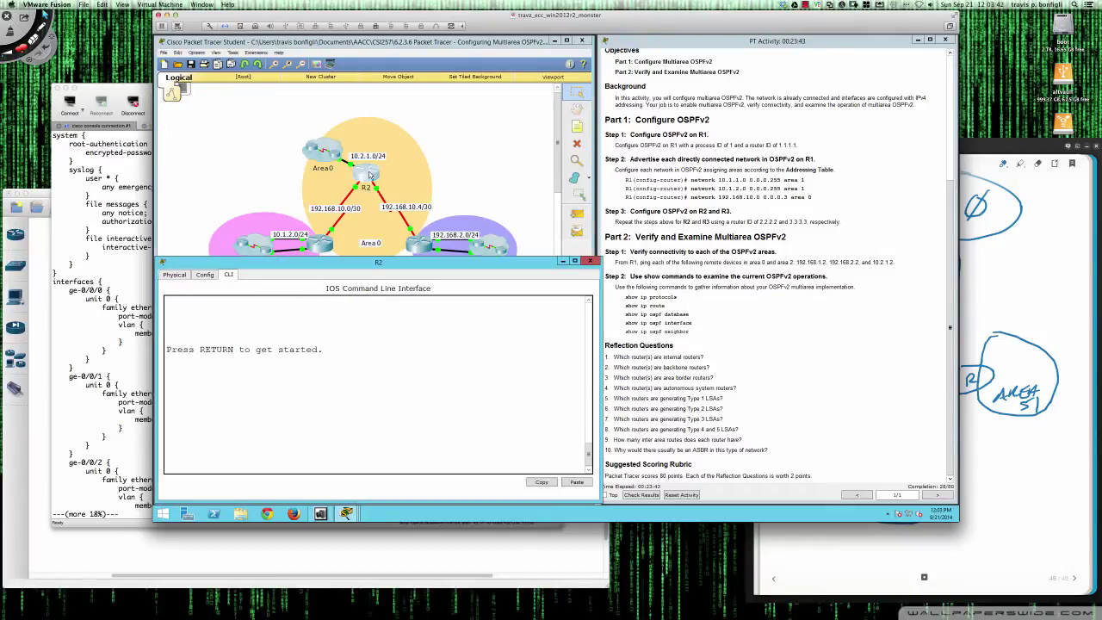
{"action": "key", "text": "Return"}
{"action": "key", "text": "Return"}
{"action": "key", "text": "Return"}
{"action": "key", "text": "Return"}
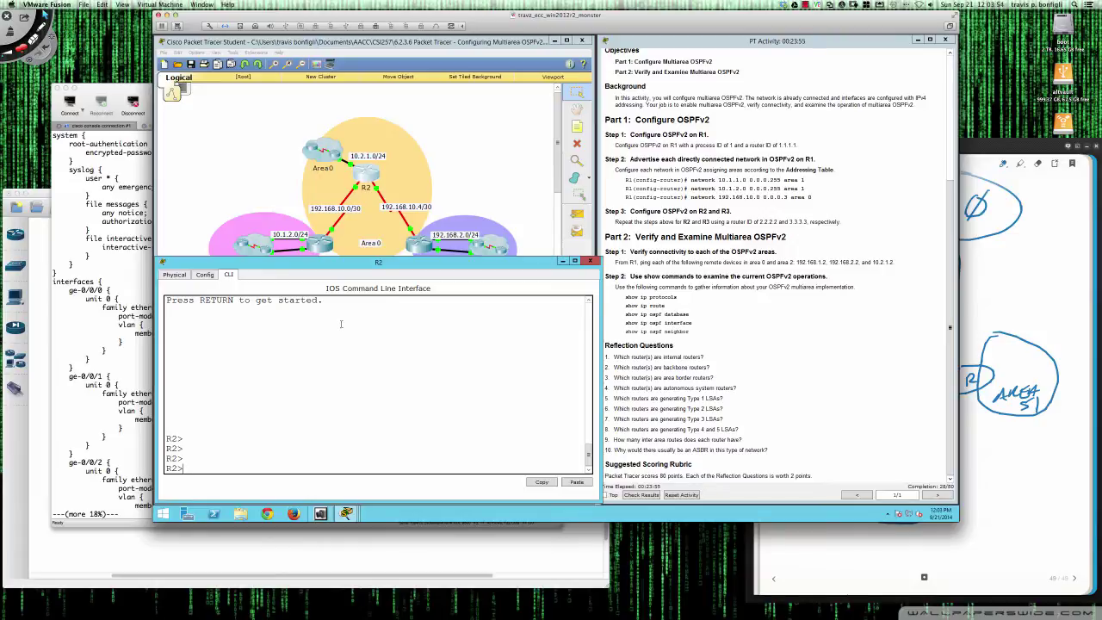
{"action": "type", "text": "en"}
{"action": "key", "text": "Return"}
Run sh ip int brief on R2 to list its interfaces and IP addresses.
{"action": "type", "text": "sh ip "}
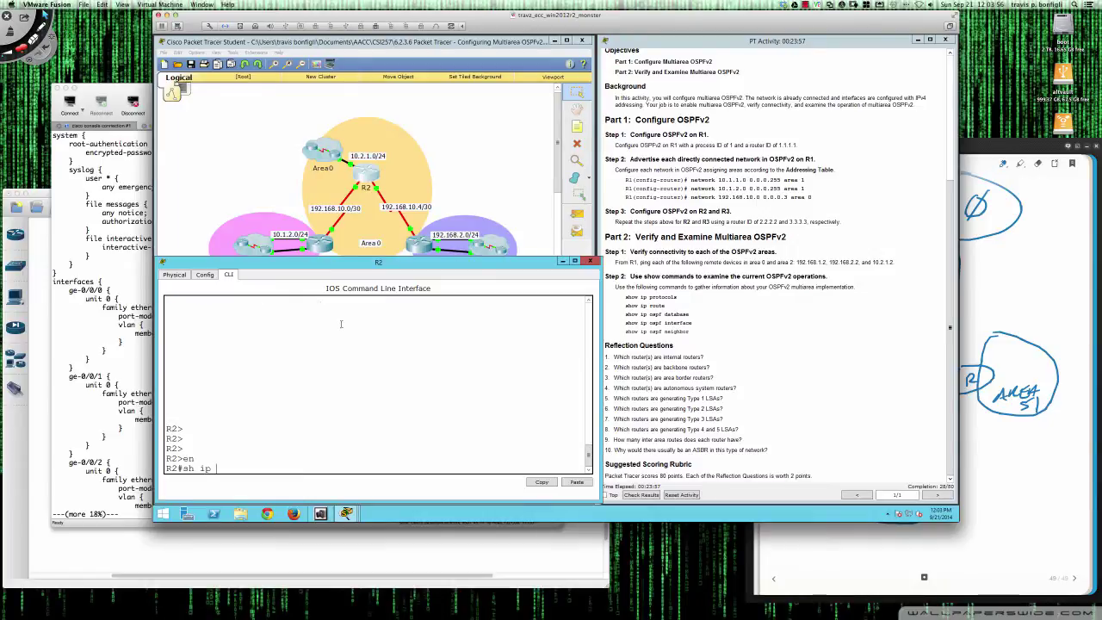
{"action": "type", "text": "int brief"}
{"action": "key", "text": "Return"}
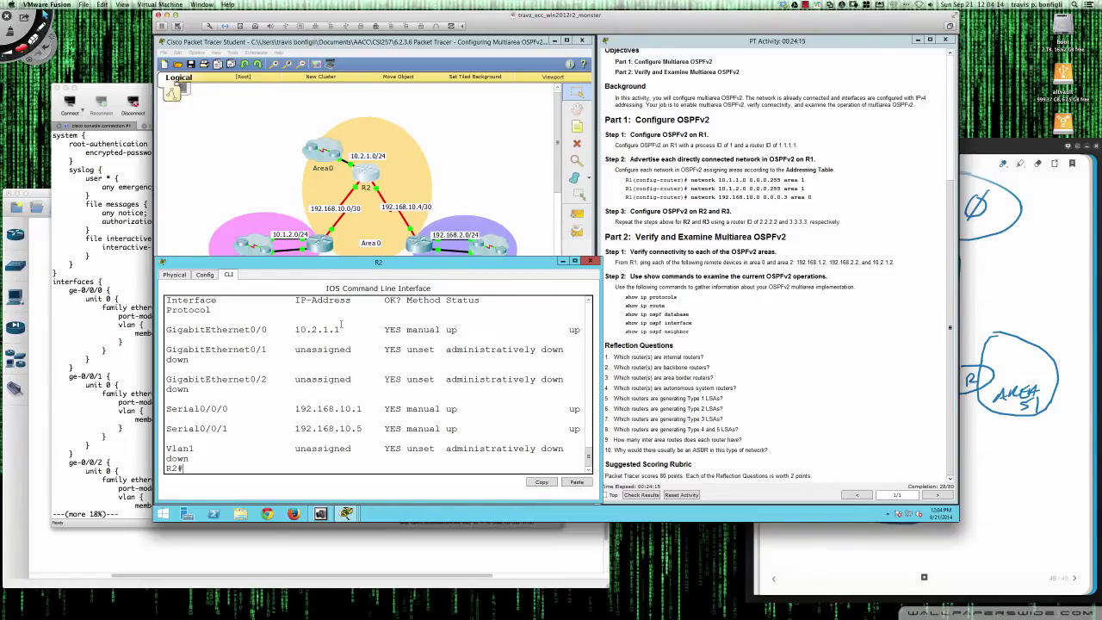
Enter global configuration mode on R2 with conf t and start OSPF with router ospf 1.
{"action": "key", "text": "Return"}
{"action": "key", "text": "Return"}
{"action": "key", "text": "Return"}
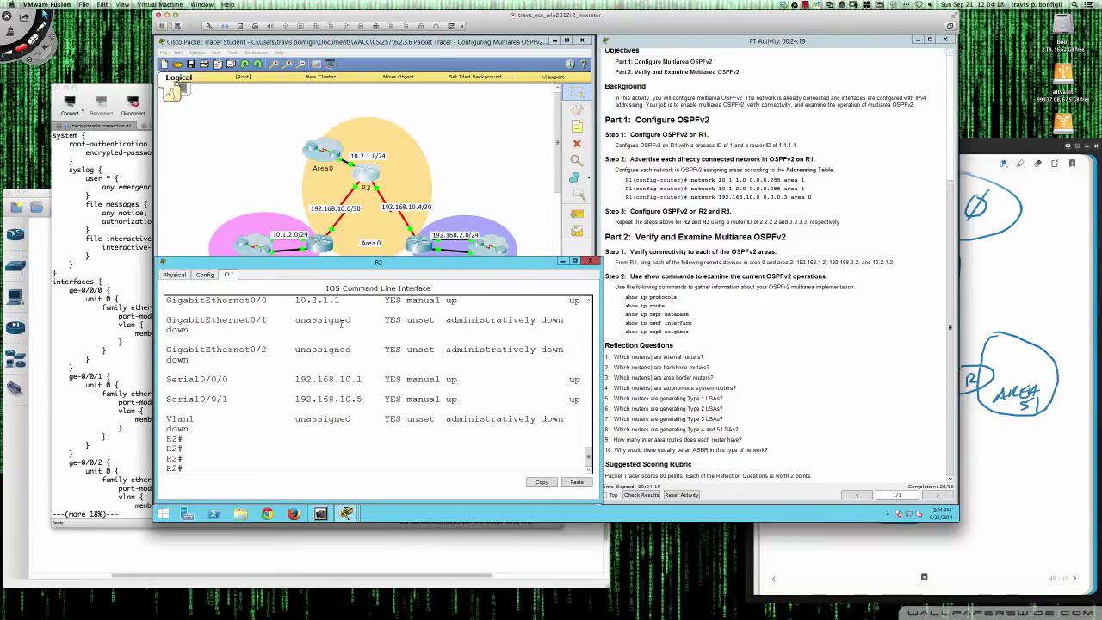
{"action": "type", "text": "conf t"}
{"action": "key", "text": "Return"}
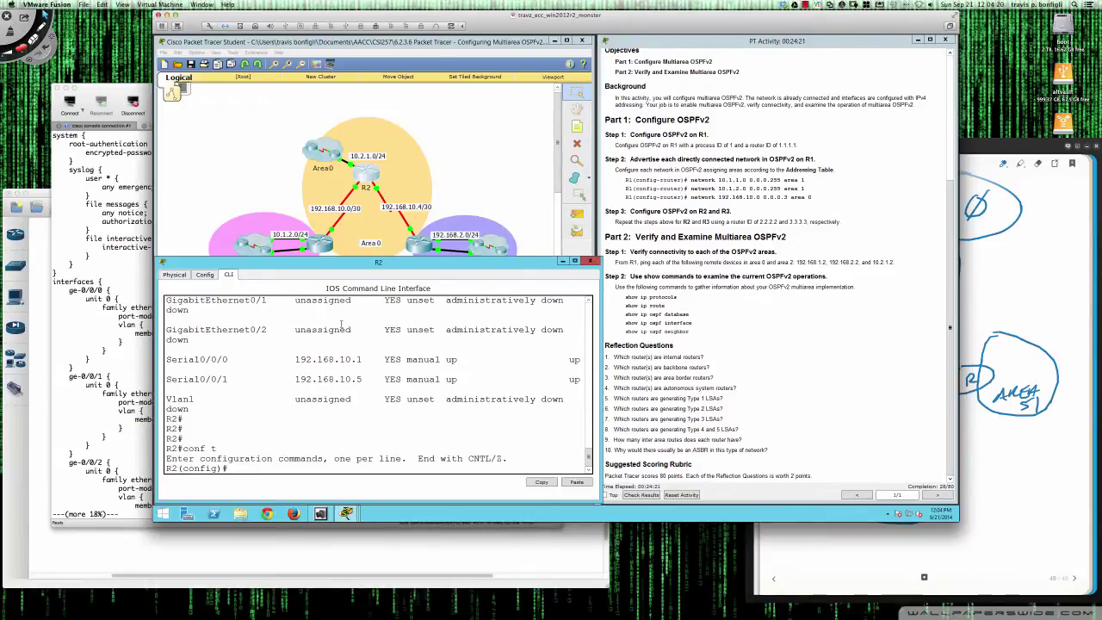
{"action": "type", "text": "router ospf 1"}
{"action": "key", "text": "Return"}
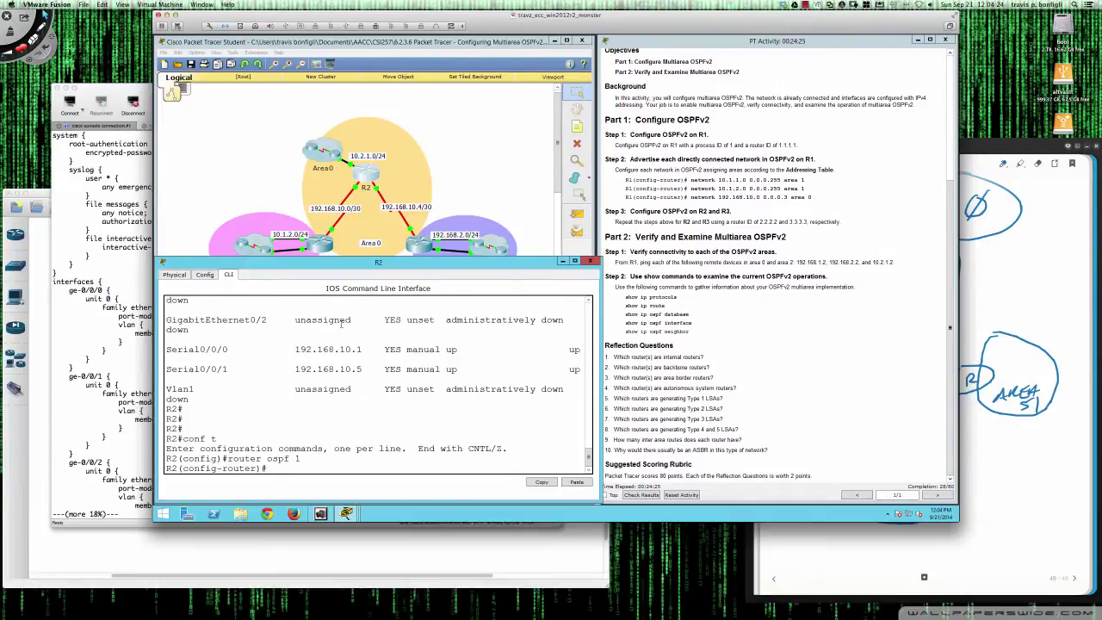
Advertise R2's LAN in OSPF with network 10.2.1.0 0.0.0.255 area 0.
{"action": "type", "text": "netw"}
{"action": "key", "text": "Tab"}
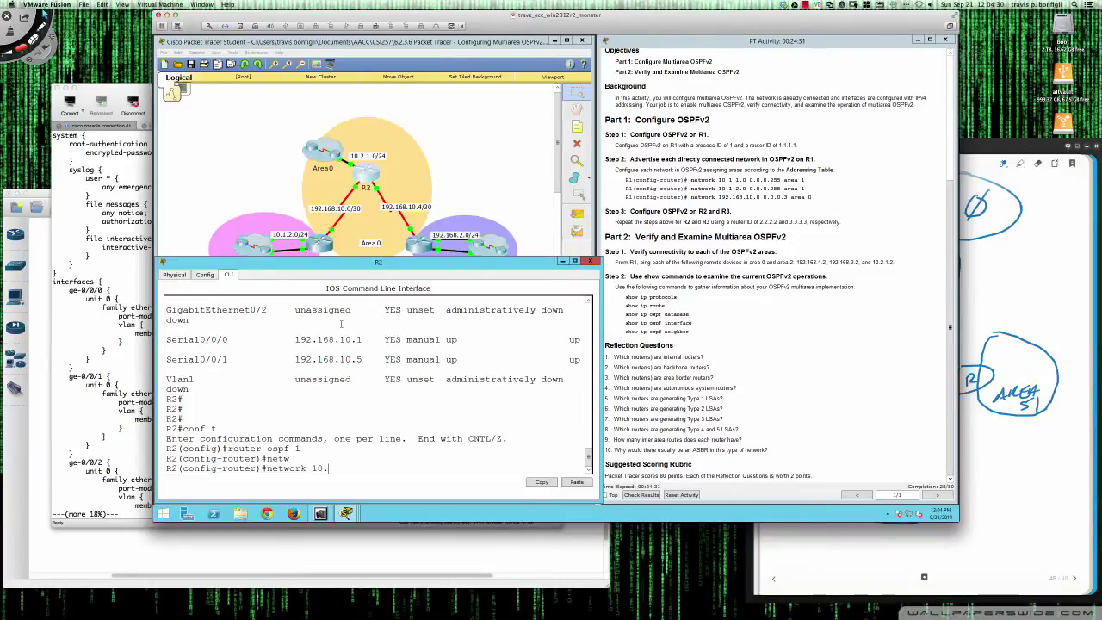
{"action": "type", "text": "10.2.1.0 0.0.0.255 area 0"}
{"action": "key", "text": "Return"}
{"action": "key", "text": "Return"}
{"action": "key", "text": "Return"}
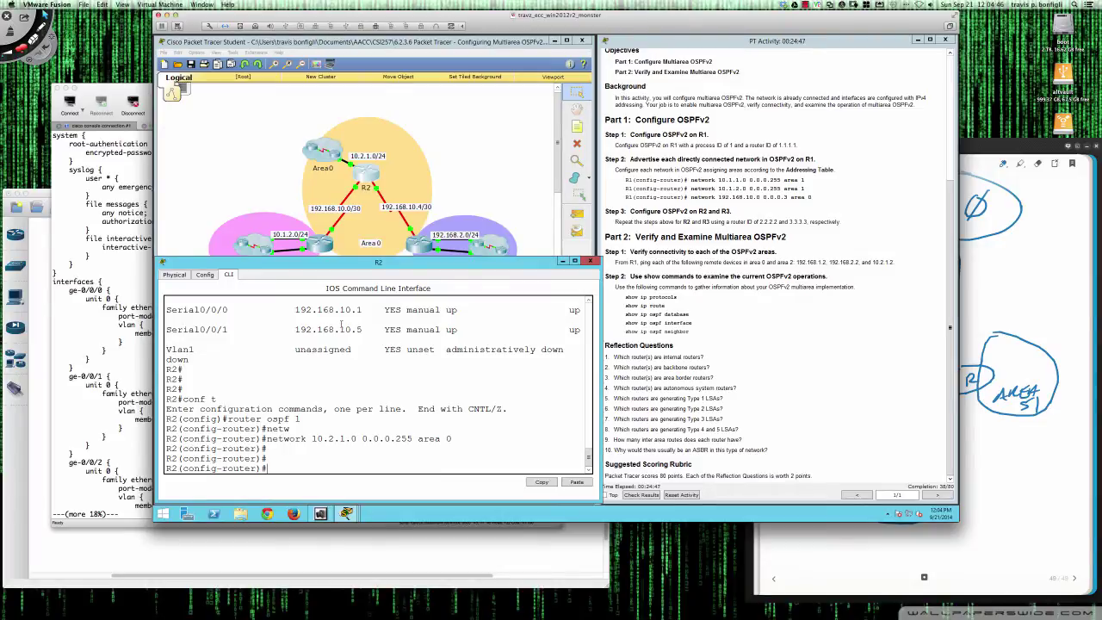
{"action": "type", "text": "network"}
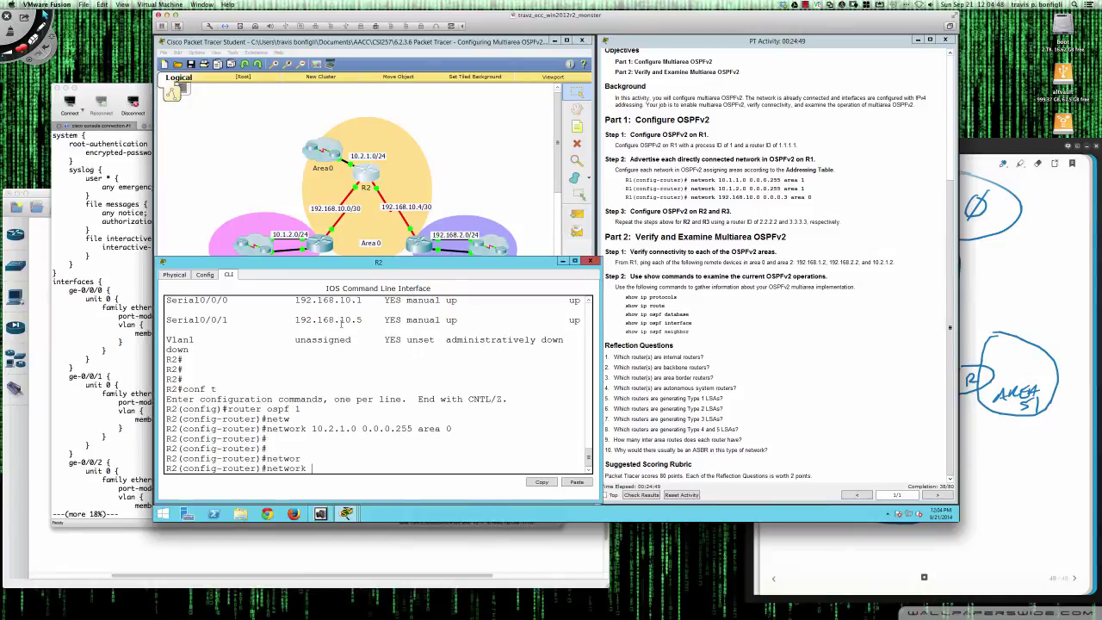
{"action": "key", "text": "Tab"}
{"action": "type", "text": "192.168"}
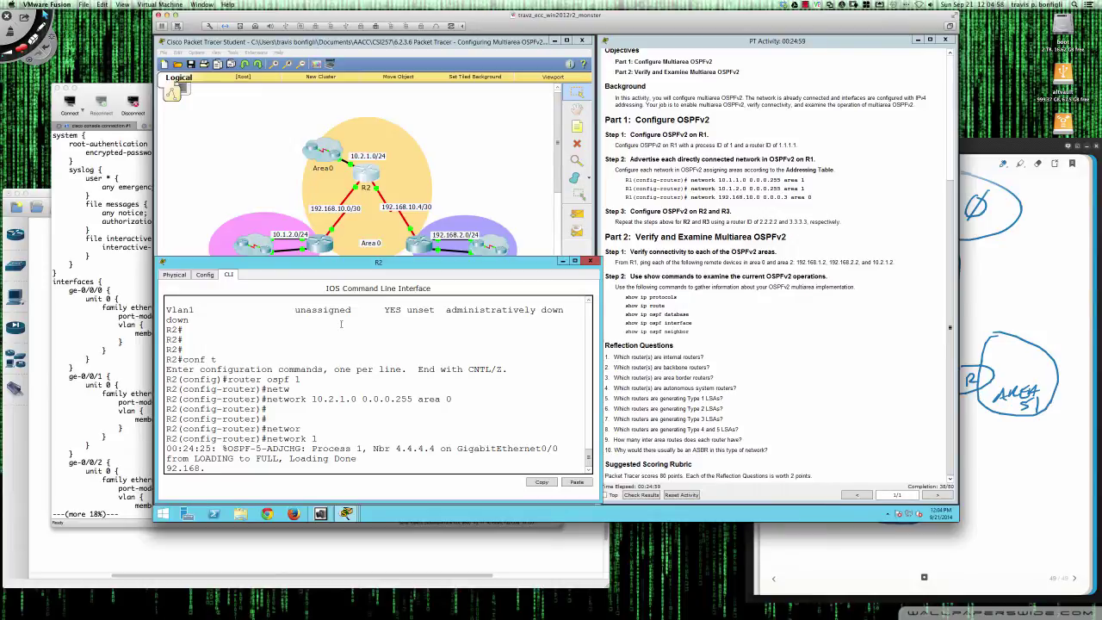
{"action": "key", "text": "BackSpace"}
{"action": "key", "text": "BackSpace"}
{"action": "key", "text": "BackSpace"}
{"action": "key", "text": "BackSpace"}
{"action": "key", "text": "BackSpace"}
{"action": "key", "text": "BackSpace"}
{"action": "key", "text": "BackSpace"}
{"action": "key", "text": "BackSpace"}
{"action": "key", "text": "BackSpace"}
{"action": "key", "text": "BackSpace"}
{"action": "key", "text": "BackSpace"}
{"action": "key", "text": "BackSpace"}
{"action": "key", "text": "BackSpace"}
{"action": "key", "text": "BackSpace"}
{"action": "key", "text": "BackSpace"}
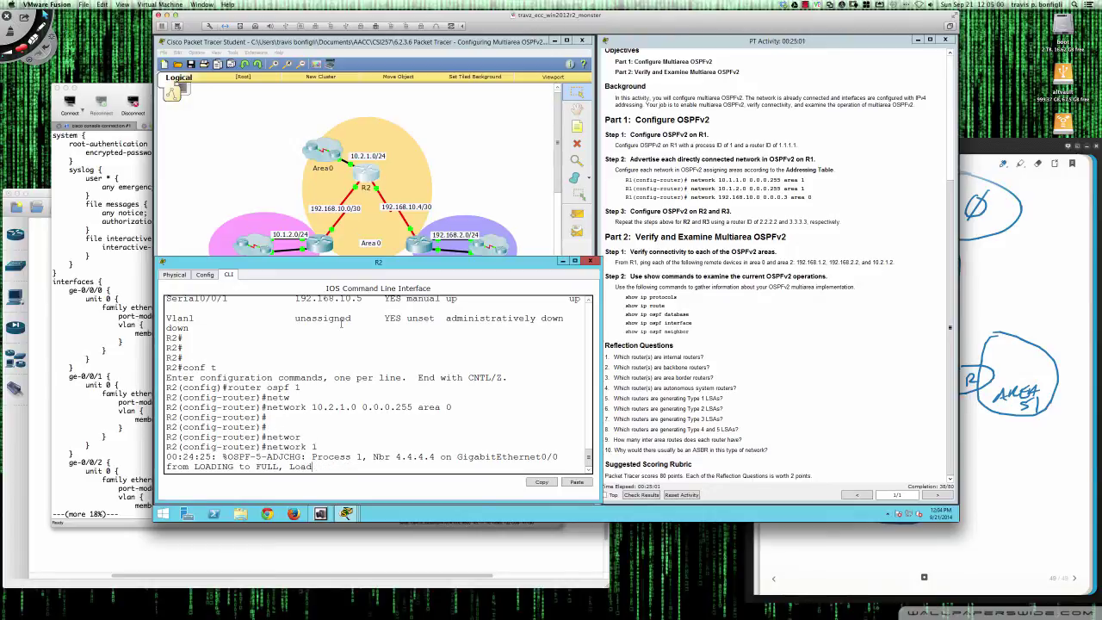
{"action": "key", "text": "Return"}
{"action": "key", "text": "Return"}
{"action": "key", "text": "Return"}
{"action": "type", "text": "router)#router"}
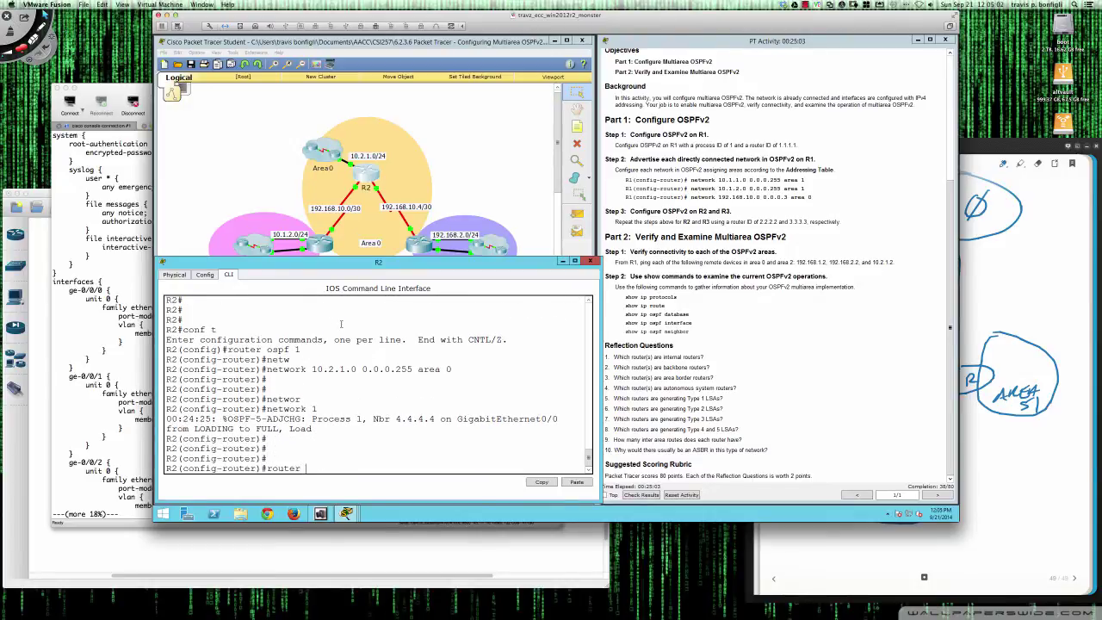
{"action": "key", "text": "BackSpace"}
{"action": "key", "text": "BackSpace"}
{"action": "key", "text": "BackSpace"}
{"action": "key", "text": "BackSpace"}
{"action": "key", "text": "BackSpace"}
Advertise R2's serial link to R1 in OSPF with network 192.168.10.0 0.0.0.3 area 0.
{"action": "type", "text": "net"}
{"action": "key", "text": "Tab"}
{"action": "type", "text": "19"}
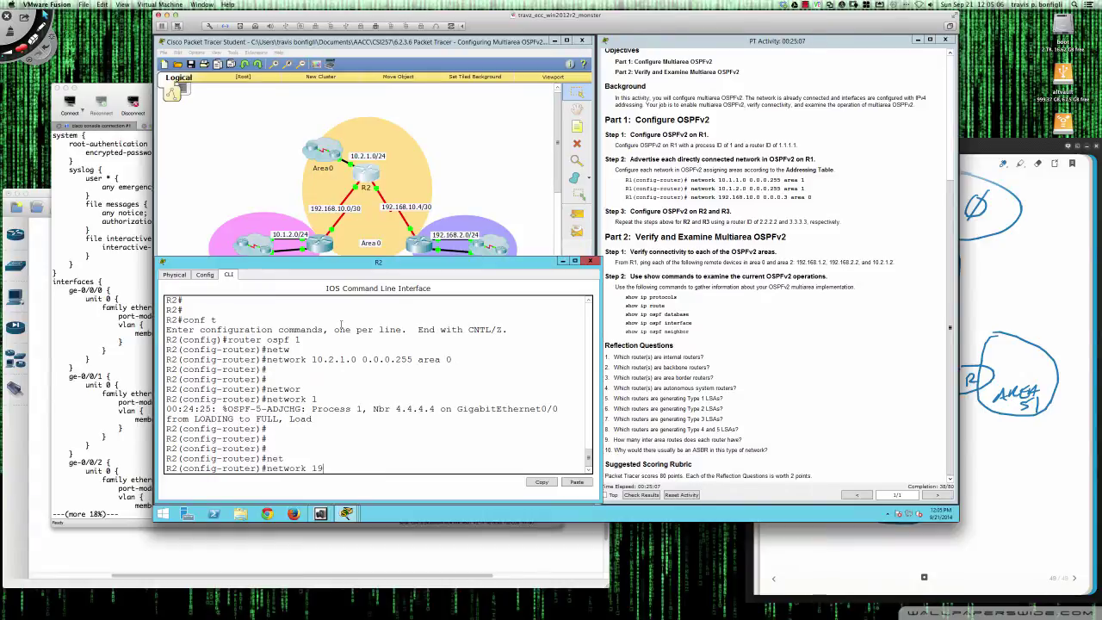
{"action": "type", "text": "2.168.10.0 0.0.0.3 area"}
{"action": "key", "text": "Return"}
Reuse the previous command to advertise R2's serial link to R3 with network 192.168.10.4 0.0.0.3 area 0.
{"action": "key", "text": "Up"}
{"action": "key", "text": "Left"}
{"action": "key", "text": "Left"}
{"action": "key", "text": "Left"}
{"action": "key", "text": "Left"}
{"action": "key", "text": "Left"}
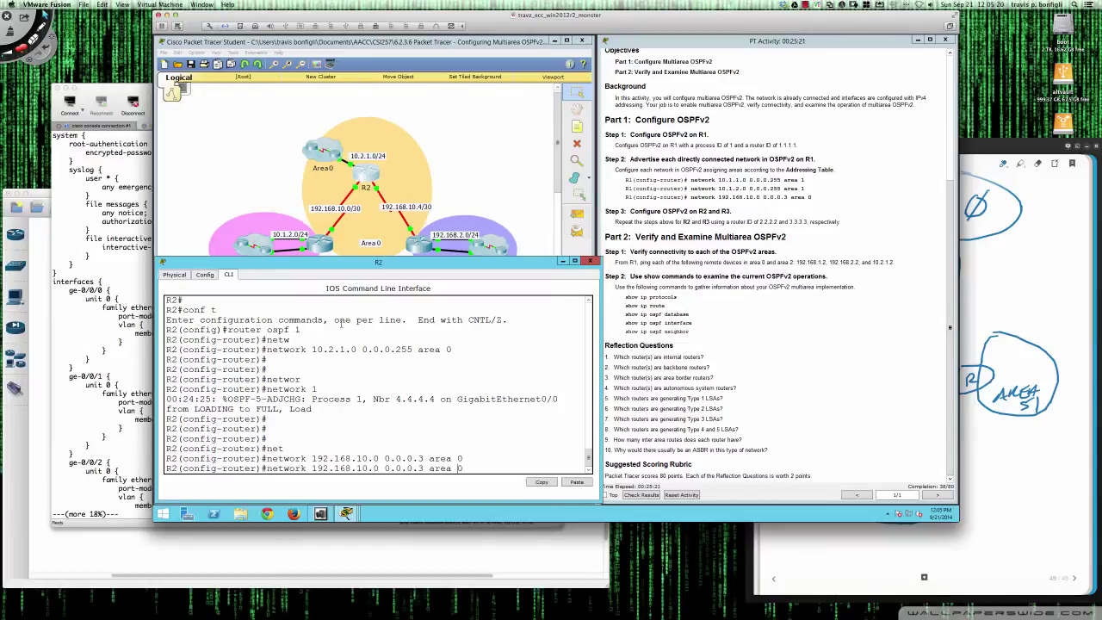
{"action": "key", "text": "Left"}
{"action": "key", "text": "Left"}
{"action": "key", "text": "Left"}
{"action": "key", "text": "Left"}
{"action": "key", "text": "Left"}
{"action": "key", "text": "Left"}
{"action": "key", "text": "Left"}
{"action": "key", "text": "Left"}
{"action": "key", "text": "Left"}
{"action": "key", "text": "Left"}
{"action": "key", "text": "Left"}
{"action": "key", "text": "BackSpace"}
{"action": "type", "text": "4"}
{"action": "key", "text": "Return"}
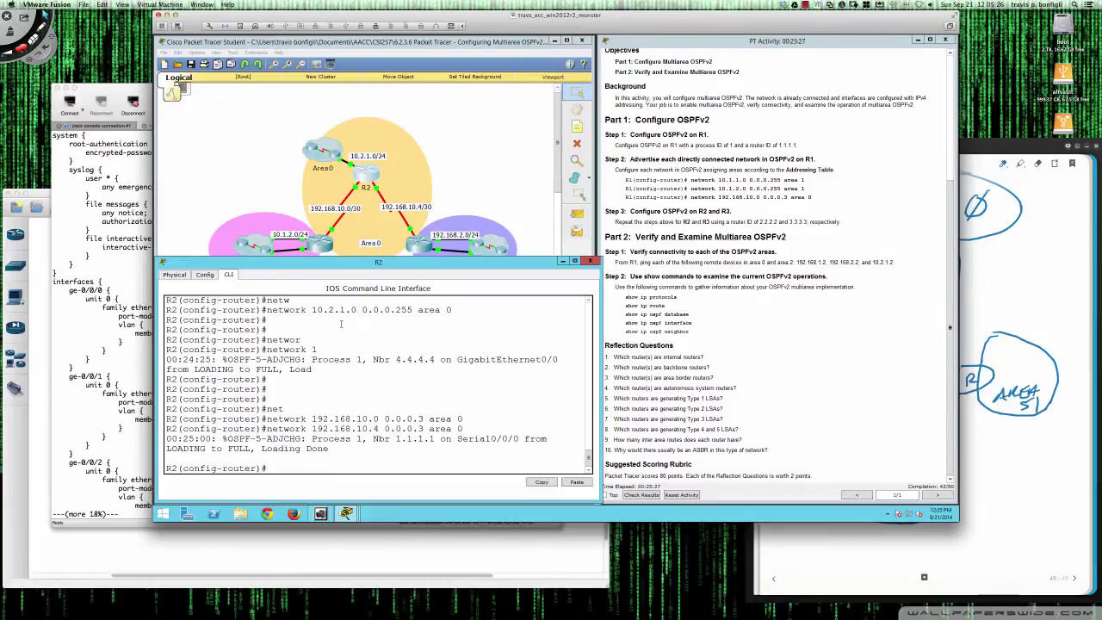
{"action": "key", "text": "Return"}
{"action": "key", "text": "Return"}
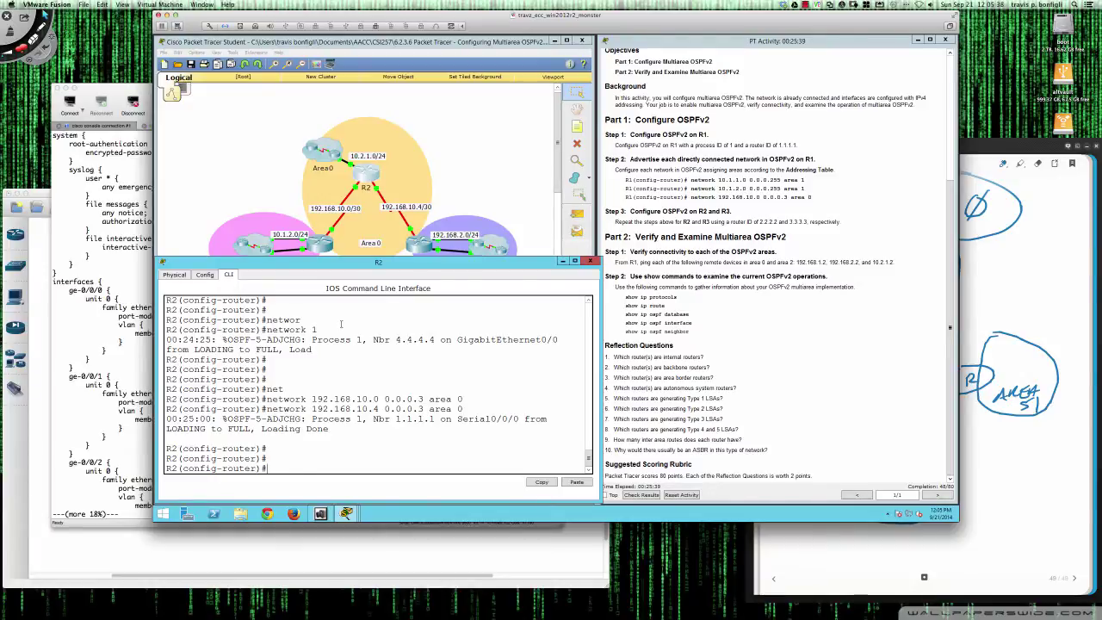
{"action": "key", "text": "Return"}
{"action": "key", "text": "Return"}
{"action": "key", "text": "Return"}
{"action": "key", "text": "Return"}
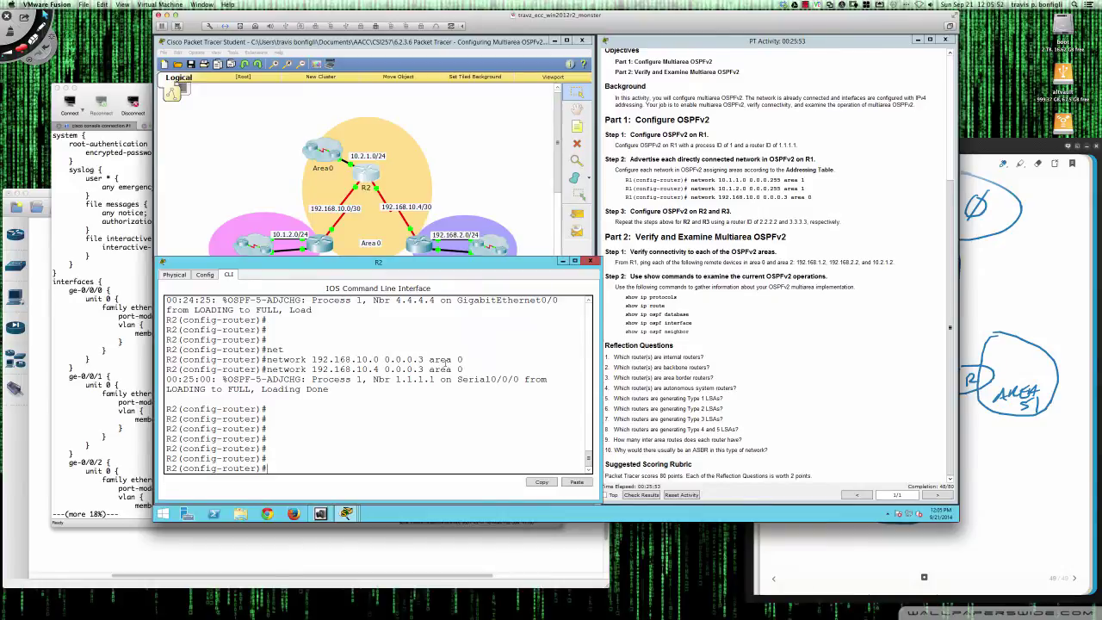
Run do sh ip int bri on R2 from router configuration mode to list the interface addresses and states.
{"action": "key", "text": "Return"}
{"action": "key", "text": "Return"}
{"action": "type", "text": "do sh ip int bri"}
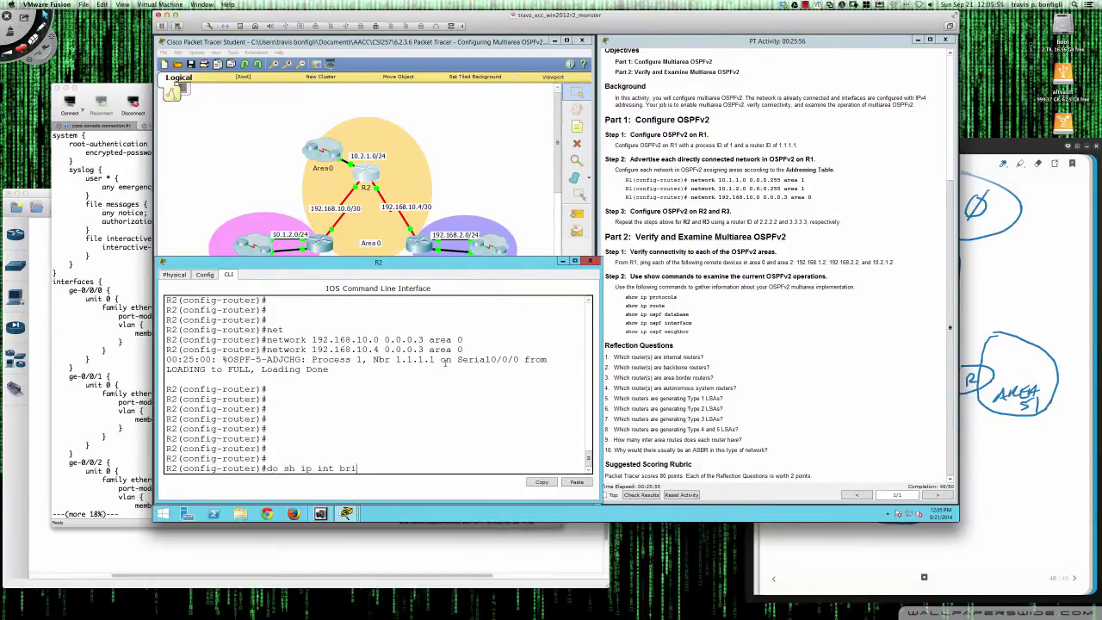
{"action": "key", "text": "Return"}
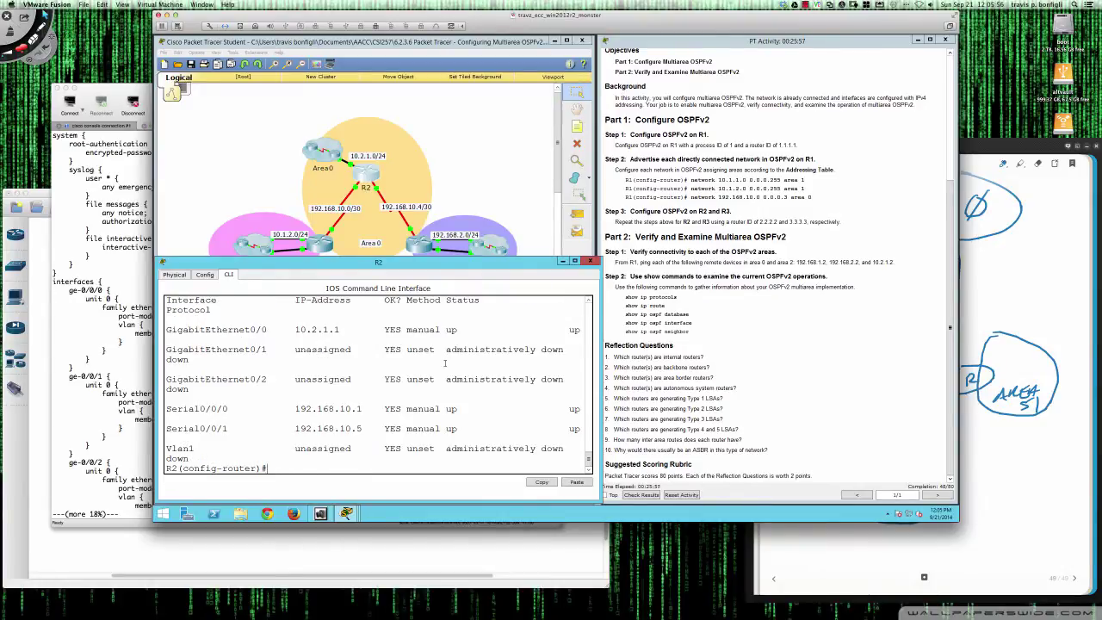
Run do sh ip ospf neig on R2 to list its OSPF neighbors.
{"action": "key", "text": "Return"}
{"action": "key", "text": "Return"}
{"action": "type", "text": "do"}
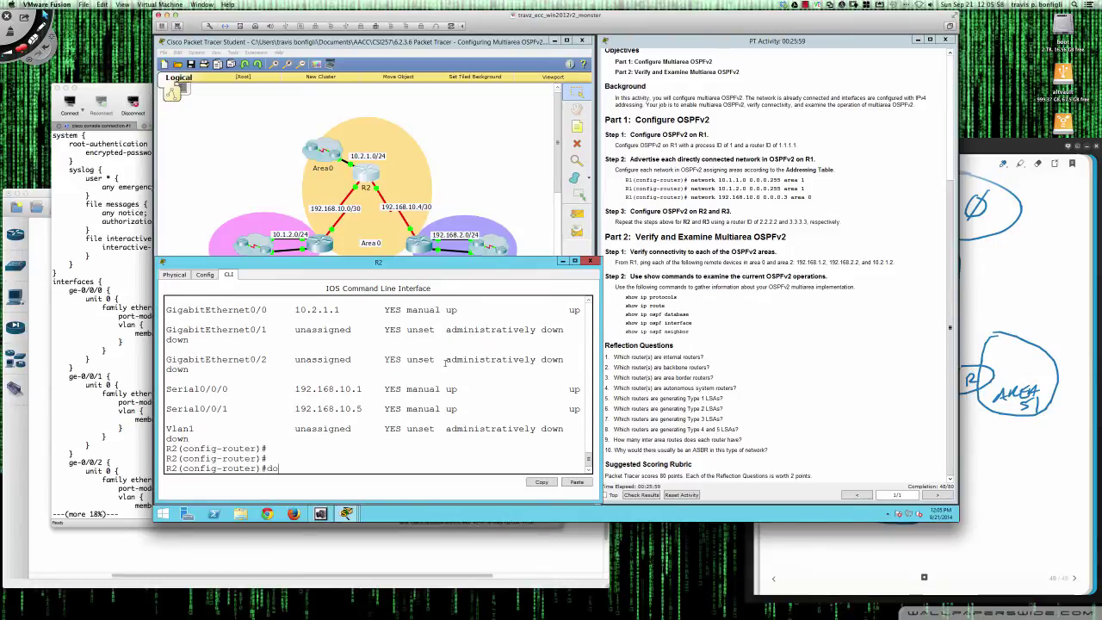
{"action": "type", "text": " sh ip ospf neig"}
{"action": "key", "text": "Return"}
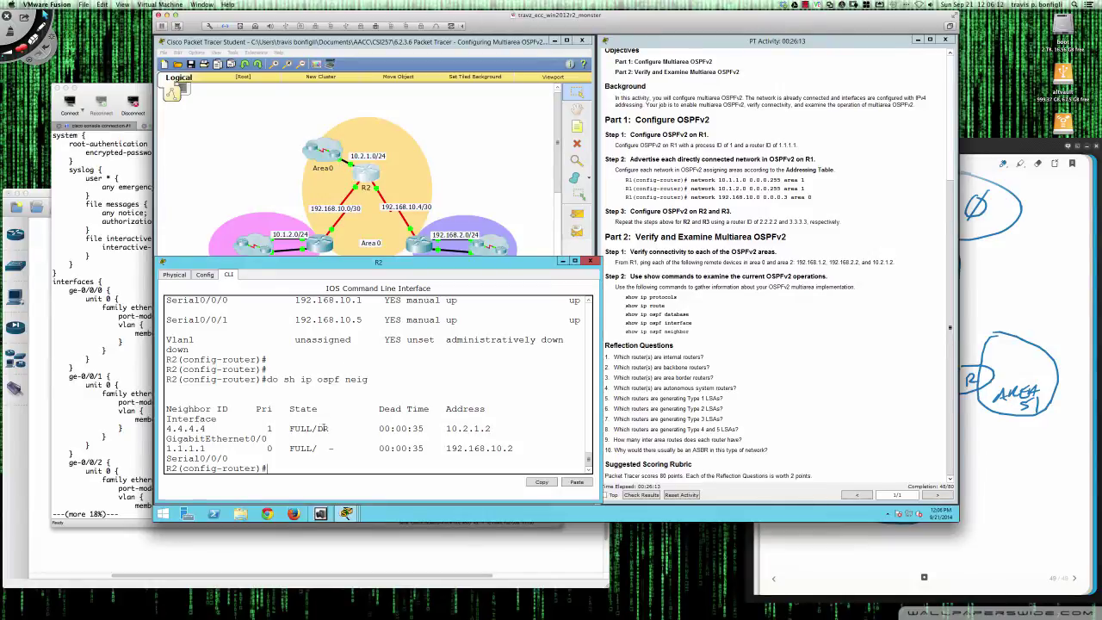
Highlight the GigabitEthernet0/0 neighbor's state, the Serial0/0/0 neighbor's entry and the role part of its state.
{"action": "left_click_drag", "start_coordinate": [330, 428], "coordinate": [290, 428]}
{"action": "left_click_drag", "start_coordinate": [167, 447], "coordinate": [342, 457]}
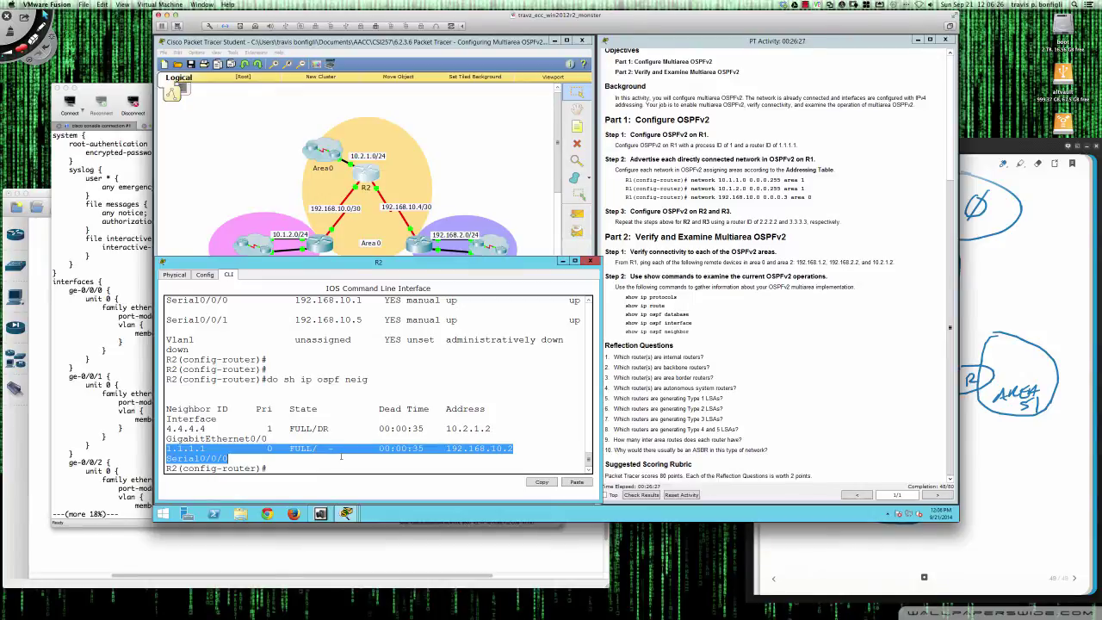
{"action": "left_click", "coordinate": [335, 448]}
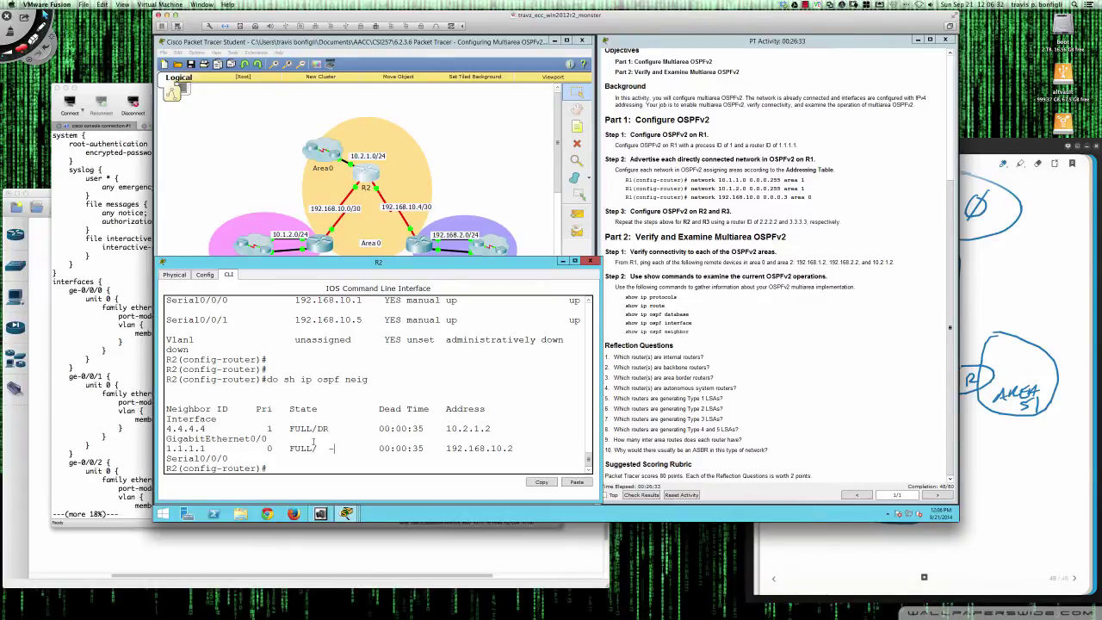
{"action": "left_click_drag", "start_coordinate": [336, 448], "coordinate": [317, 449]}
Run do sh ip ospf int on R2 and examine the GigabitEthernet0/0 section of the output.
{"action": "left_click", "coordinate": [528, 427]}
{"action": "type", "text": "do sh ip ospf int"}
{"action": "key", "text": "Return"}
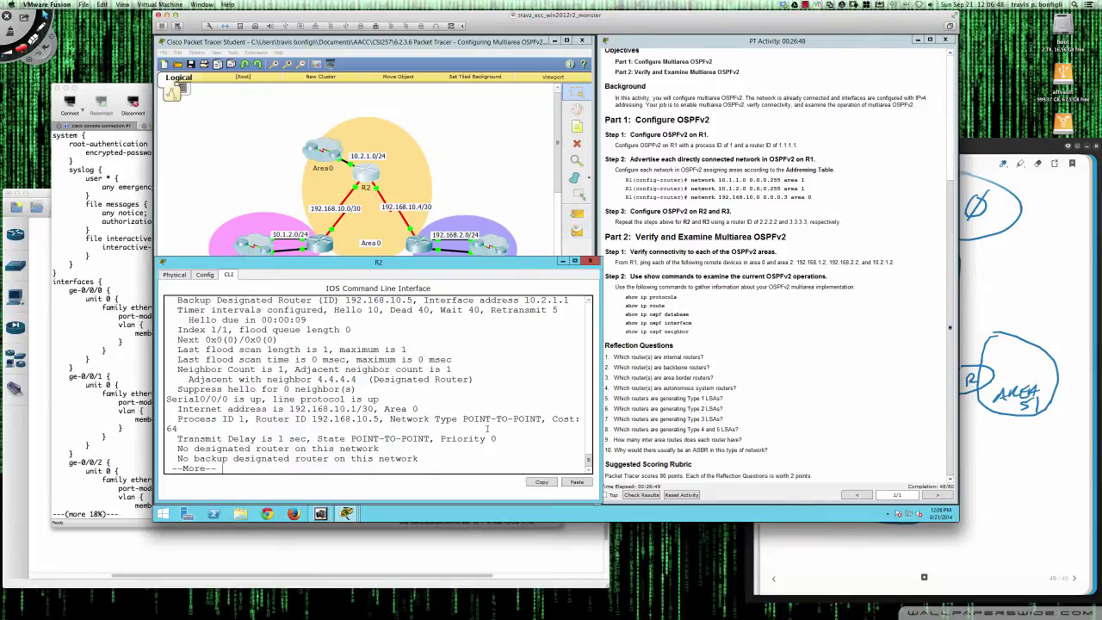
{"action": "scroll", "coordinate": [487, 428], "scroll_direction": "up", "scroll_amount": 6}
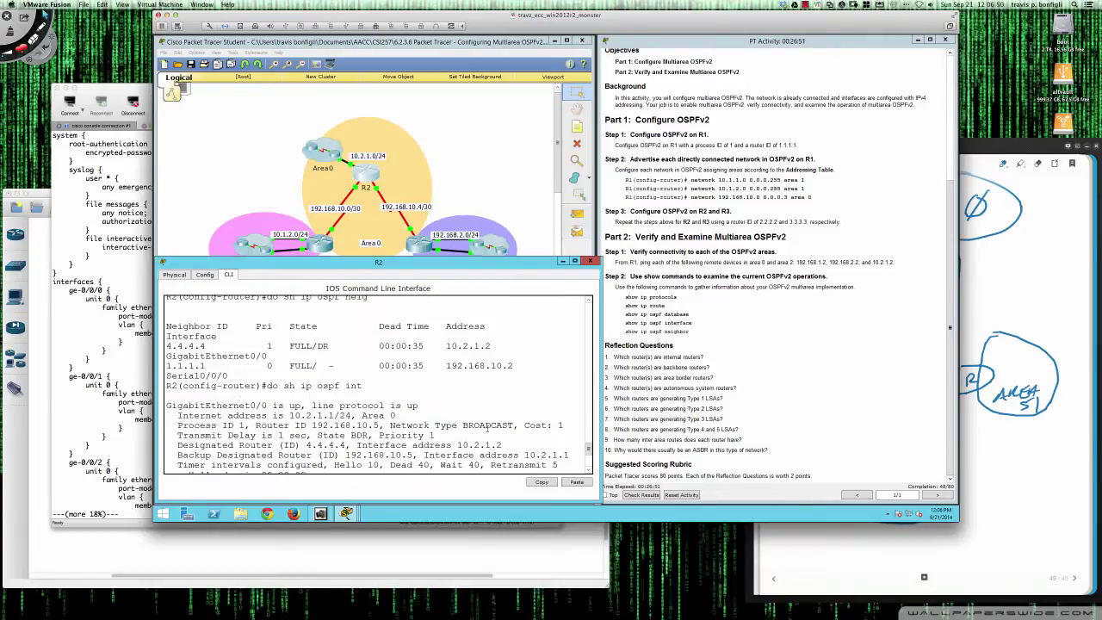
{"action": "scroll", "coordinate": [362, 404], "scroll_direction": "down", "scroll_amount": 6}
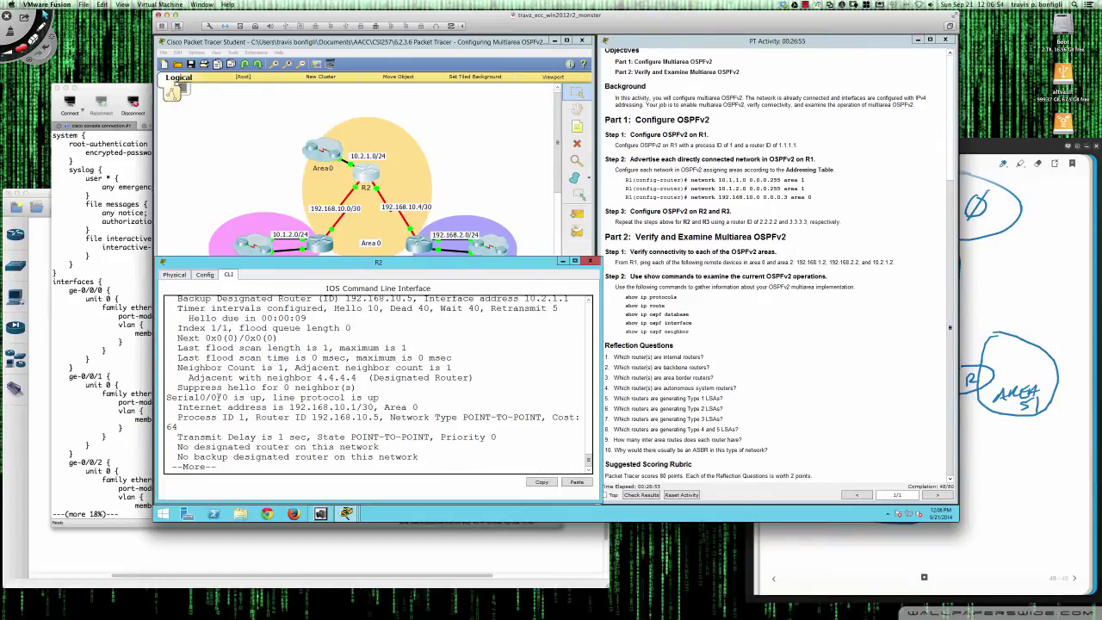
Display R2's complete Serial0/0/0 OSPF section and highlight its POINT-TO-POINT network type.
{"action": "key", "text": "Return"}
{"action": "key", "text": "Return"}
{"action": "key", "text": "Return"}
{"action": "key", "text": "Return"}
{"action": "key", "text": "Return"}
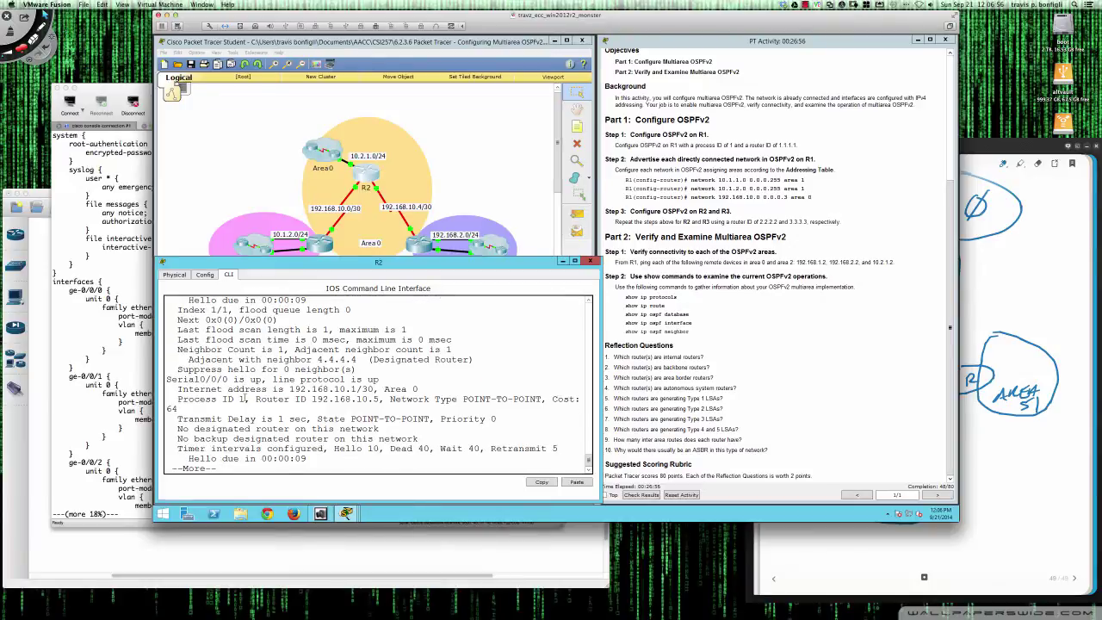
{"action": "key", "text": "Return"}
{"action": "key", "text": "Return"}
{"action": "key", "text": "Return"}
{"action": "key", "text": "Return"}
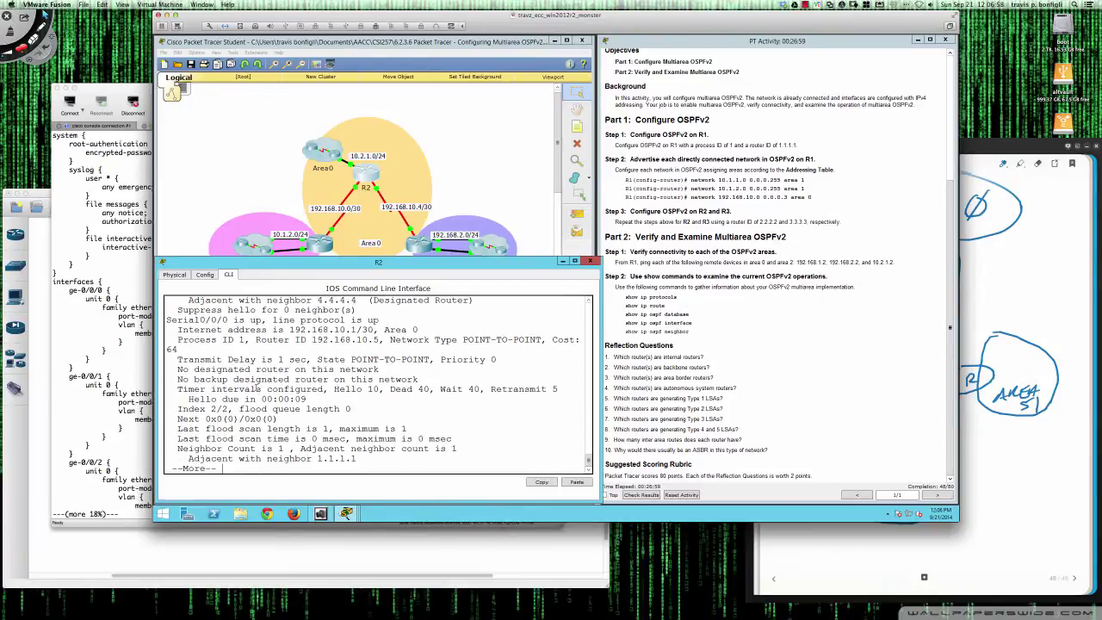
{"action": "key", "text": "Return"}
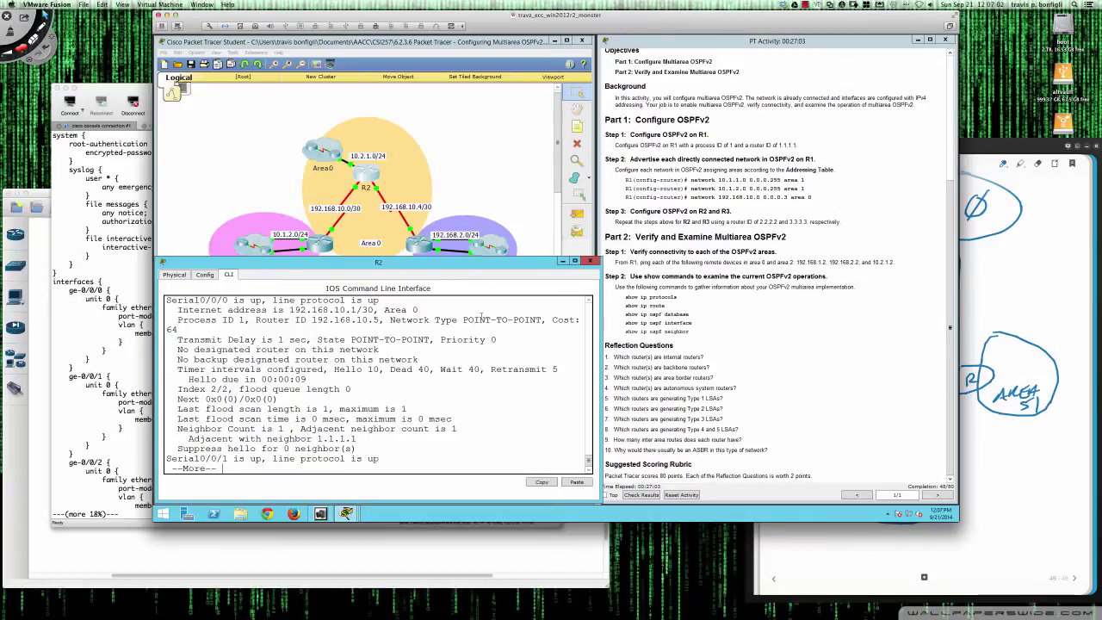
{"action": "left_click_drag", "start_coordinate": [464, 320], "coordinate": [543, 320]}
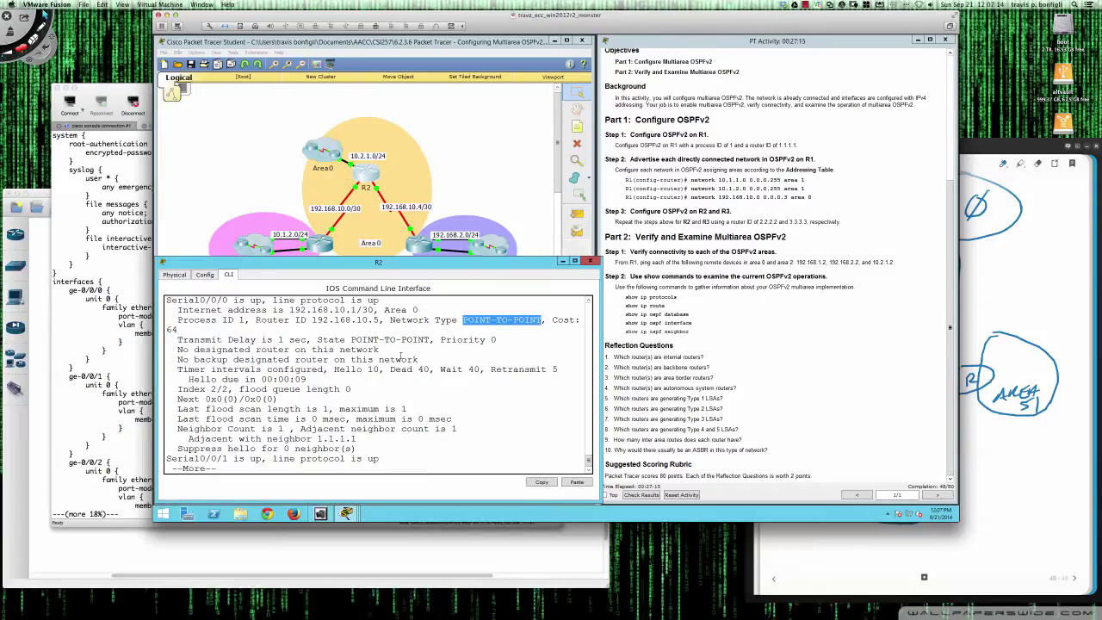
Switch to R1's command line and bring up a fresh privileged EXEC prompt.
{"action": "left_click", "coordinate": [326, 245]}
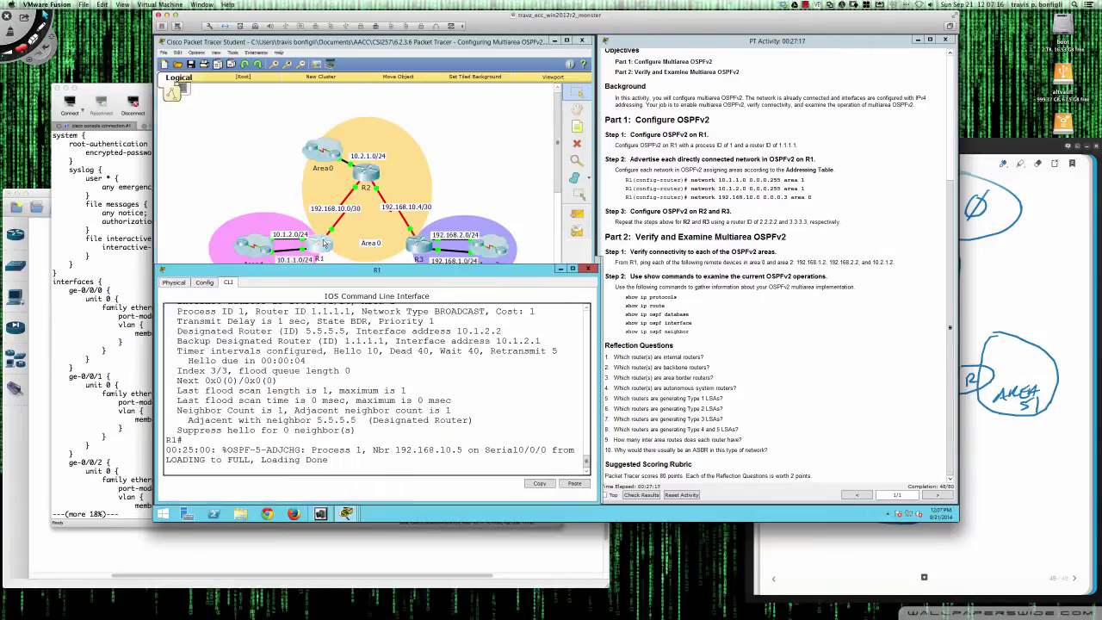
{"action": "key", "text": "Return"}
{"action": "key", "text": "Return"}
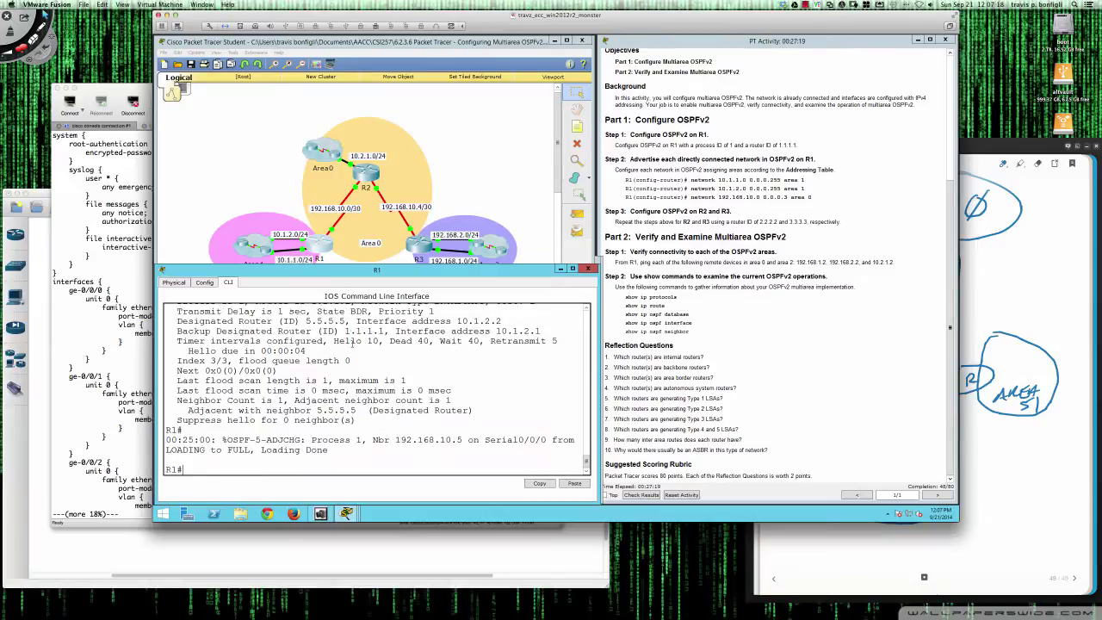
{"action": "type", "text": "sh ip ospf neighbor"}
{"action": "key", "text": "BackSpace"}
{"action": "key", "text": "BackSpace"}
{"action": "key", "text": "BackSpace"}
{"action": "key", "text": "BackSpace"}
{"action": "key", "text": "BackSpace"}
{"action": "key", "text": "BackSpace"}
{"action": "key", "text": "BackSpace"}
{"action": "key", "text": "BackSpace"}
{"action": "key", "text": "BackSpace"}
{"action": "key", "text": "BackSpace"}
{"action": "key", "text": "BackSpace"}
{"action": "key", "text": "BackSpace"}
{"action": "key", "text": "BackSpace"}
{"action": "key", "text": "BackSpace"}
{"action": "type", "text": "opsf int"}
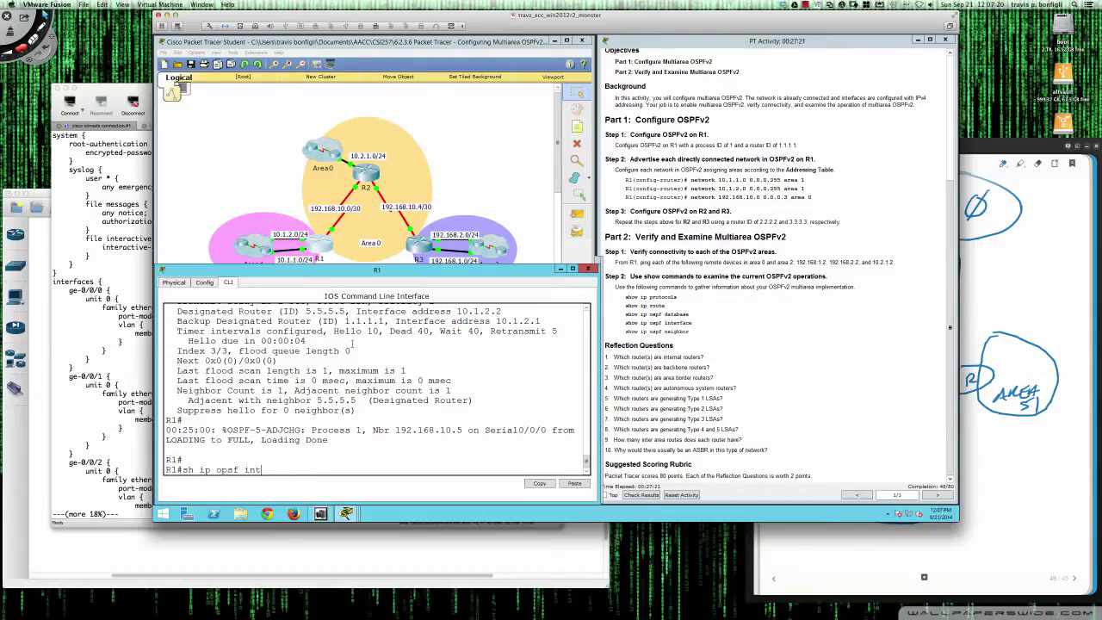
{"action": "key", "text": "Return"}
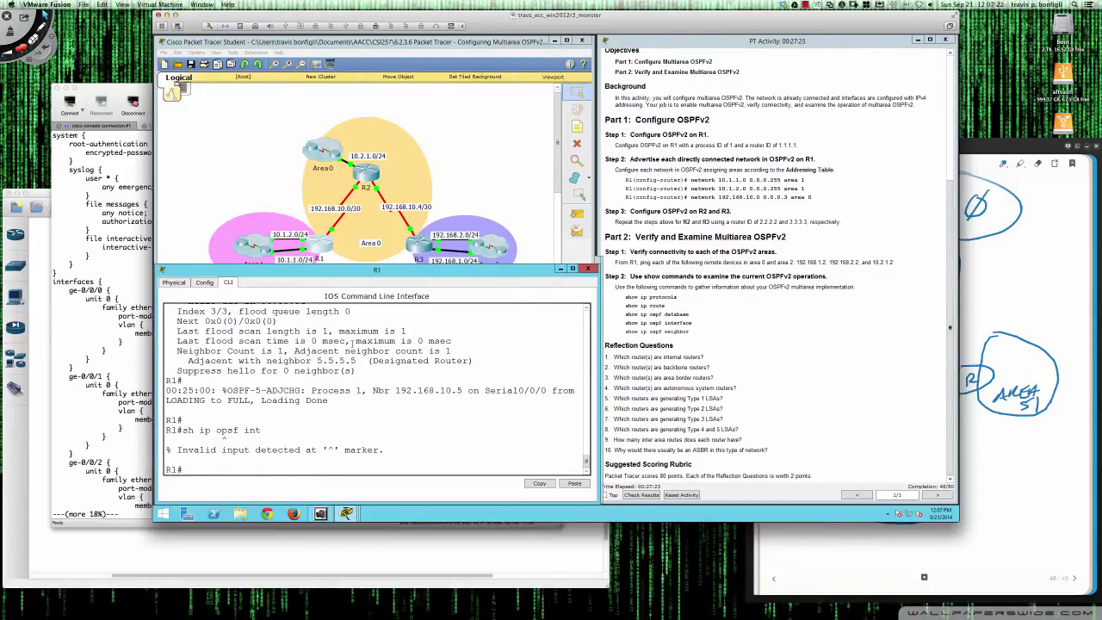
Run sh ip ospf int on R1, display the full output and examine the Serial0/0/0 section.
{"action": "type", "text": "sh ip ospf int"}
{"action": "key", "text": "Return"}
{"action": "key", "text": "Return"}
{"action": "key", "text": "Return"}
{"action": "key", "text": "Return"}
{"action": "key", "text": "Return"}
{"action": "key", "text": "Return"}
{"action": "key", "text": "Return"}
{"action": "key", "text": "Return"}
{"action": "key", "text": "Return"}
{"action": "key", "text": "Return"}
{"action": "key", "text": "Return"}
{"action": "key", "text": "Return"}
{"action": "key", "text": "Return"}
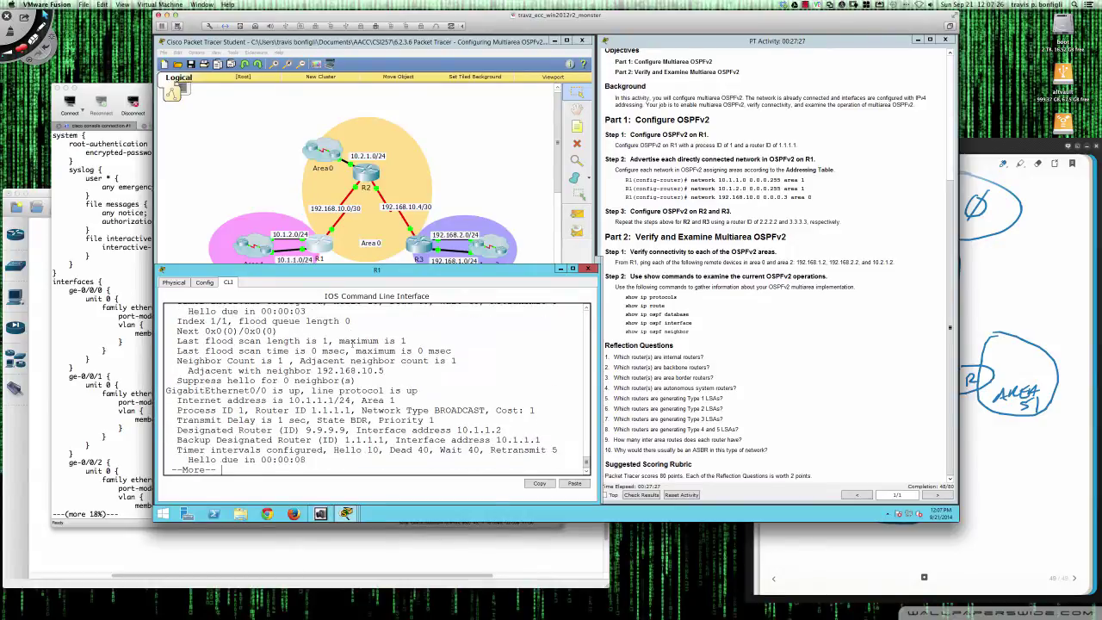
{"action": "key", "text": "Return"}
{"action": "key", "text": "Return"}
{"action": "key", "text": "Return"}
{"action": "key", "text": "Return"}
{"action": "key", "text": "Return"}
{"action": "key", "text": "Return"}
{"action": "key", "text": "Return"}
{"action": "key", "text": "Return"}
{"action": "key", "text": "Return"}
{"action": "key", "text": "Return"}
{"action": "key", "text": "Return"}
{"action": "key", "text": "Return"}
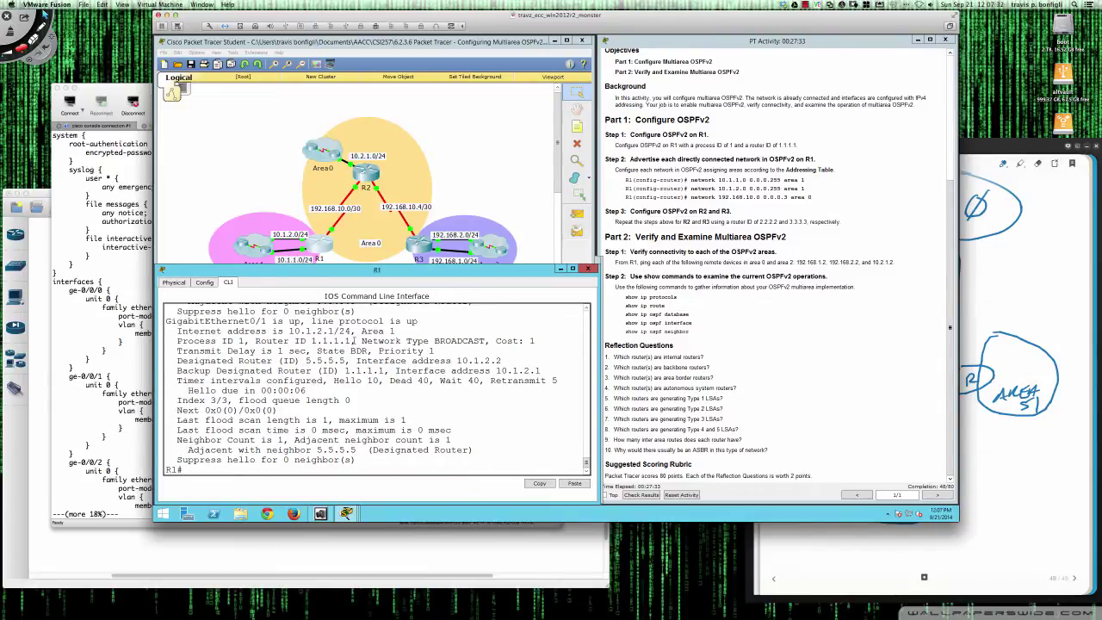
{"action": "scroll", "coordinate": [354, 341], "scroll_direction": "up", "scroll_amount": 8}
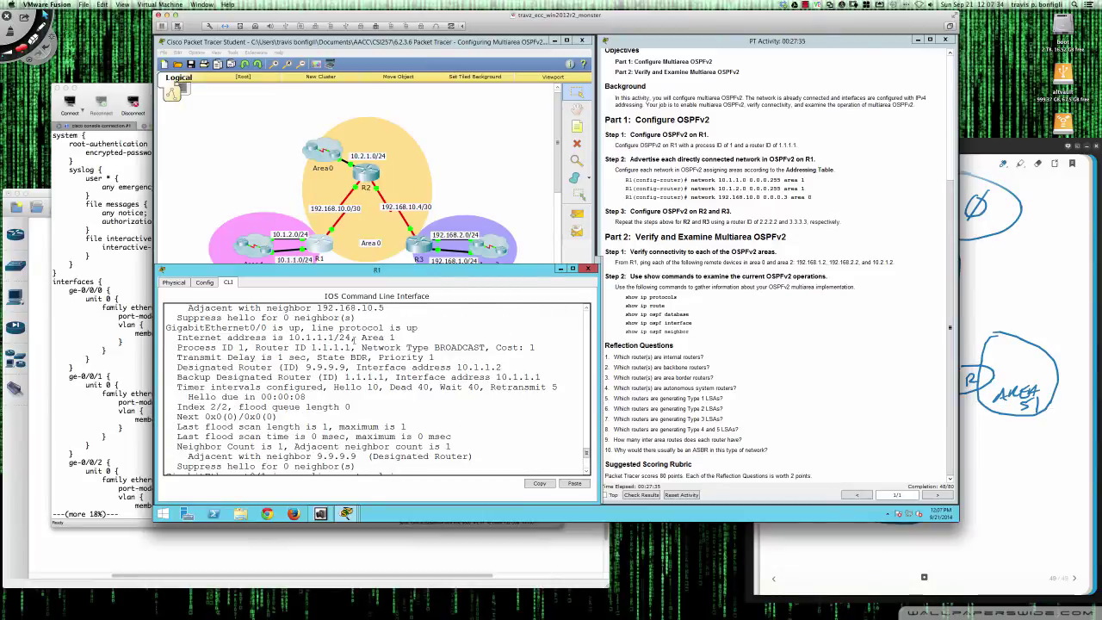
{"action": "scroll", "coordinate": [354, 341], "scroll_direction": "up", "scroll_amount": 10}
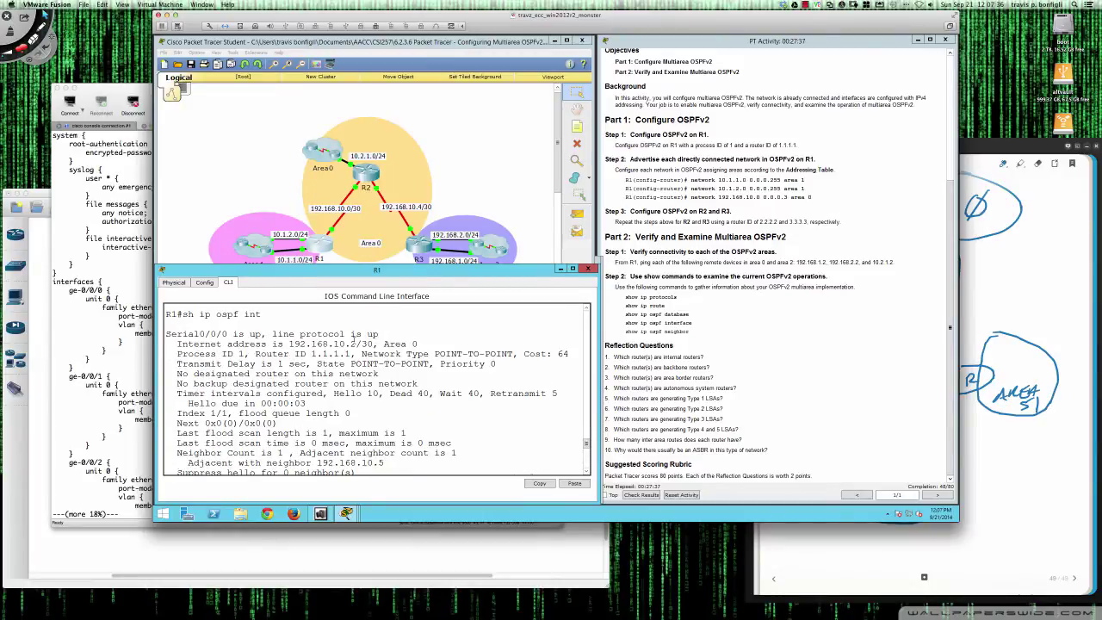
Try to list R1's OSPF neighbors with do sh ip ospf ne at the privileged EXEC prompt.
{"action": "scroll", "coordinate": [352, 336], "scroll_direction": "down", "scroll_amount": 1}
{"action": "left_click_drag", "start_coordinate": [436, 327], "coordinate": [517, 330]}
{"action": "type", "text": "do"}
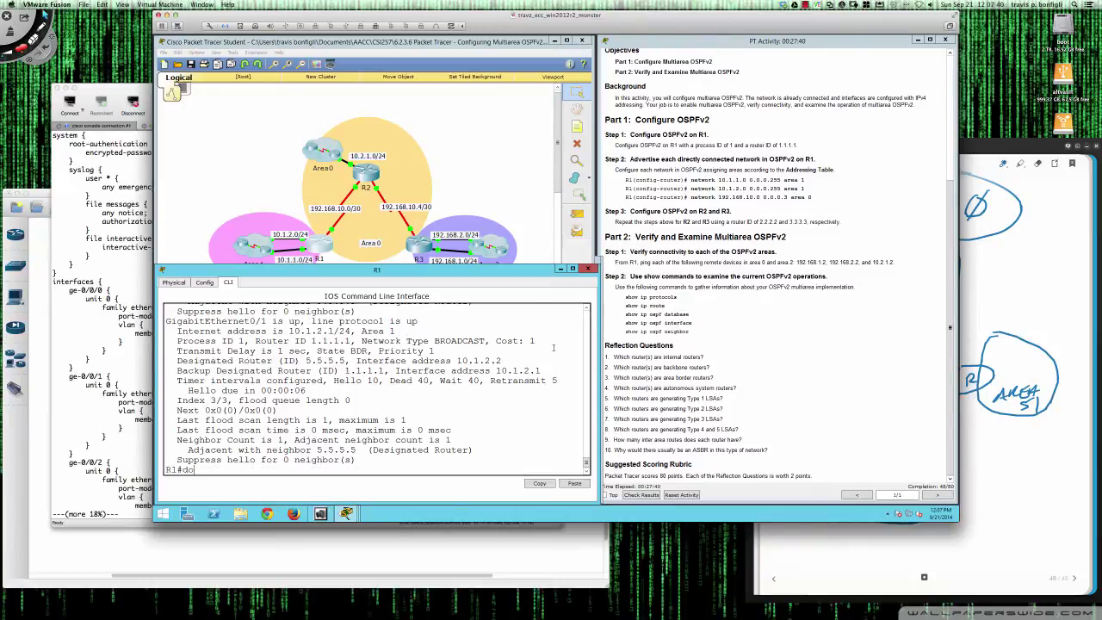
{"action": "type", "text": " sh ip ospf ne"}
{"action": "key", "text": "Return"}
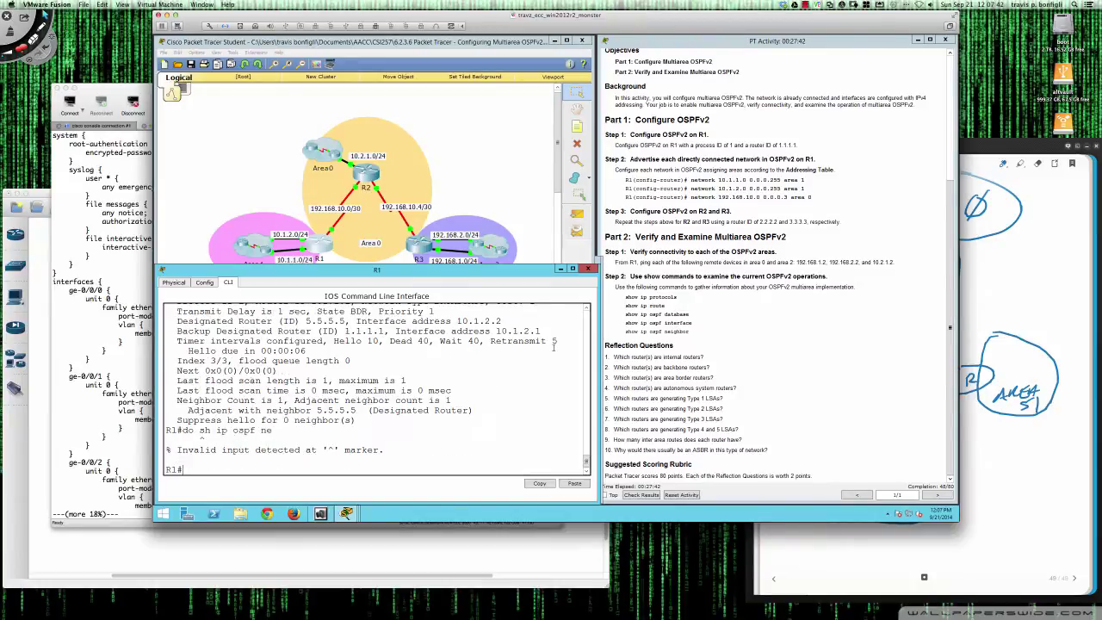
Run sh ip ospf ne on R1 and highlight the Serial0/0/0 neighbor entry.
{"action": "type", "text": "sh ip ospf ne"}
{"action": "key", "text": "Return"}
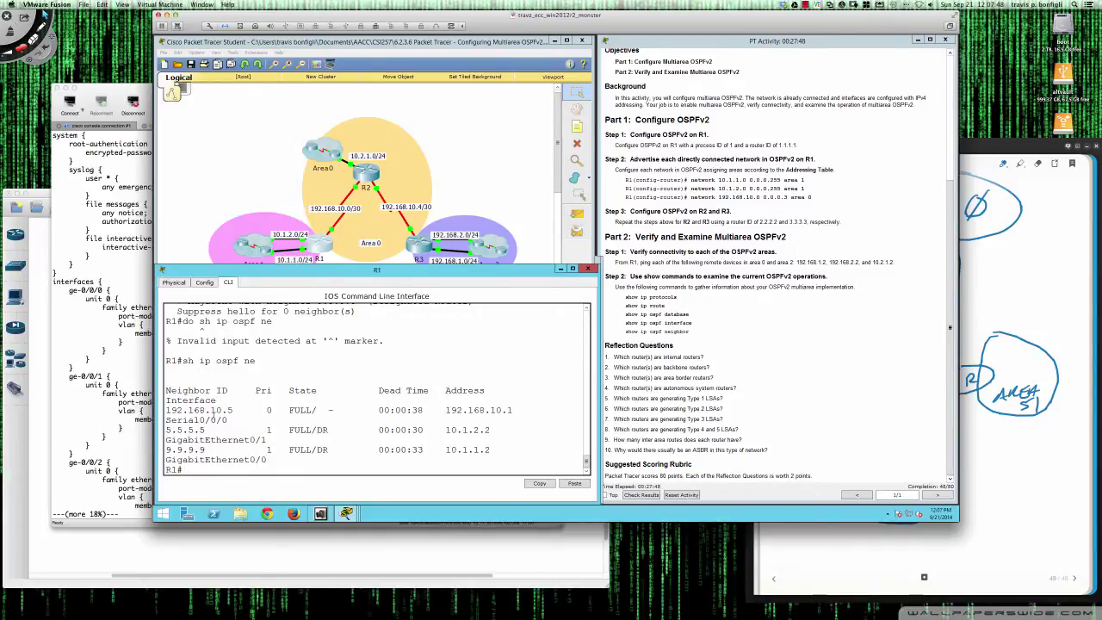
{"action": "left_click_drag", "start_coordinate": [227, 421], "coordinate": [166, 411]}
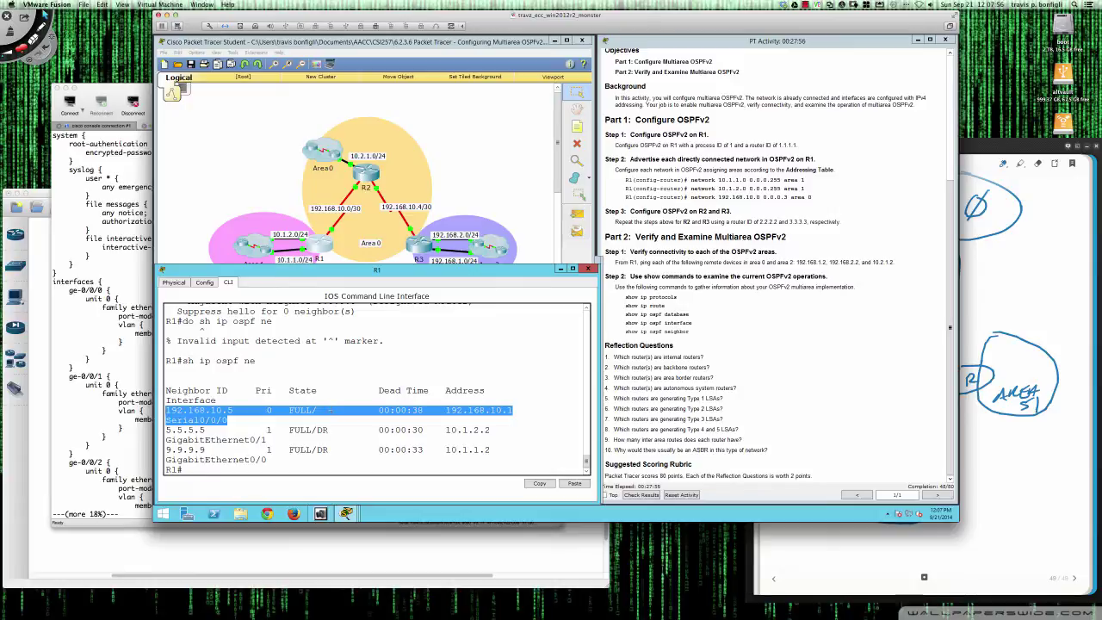
{"action": "left_click", "coordinate": [316, 470]}
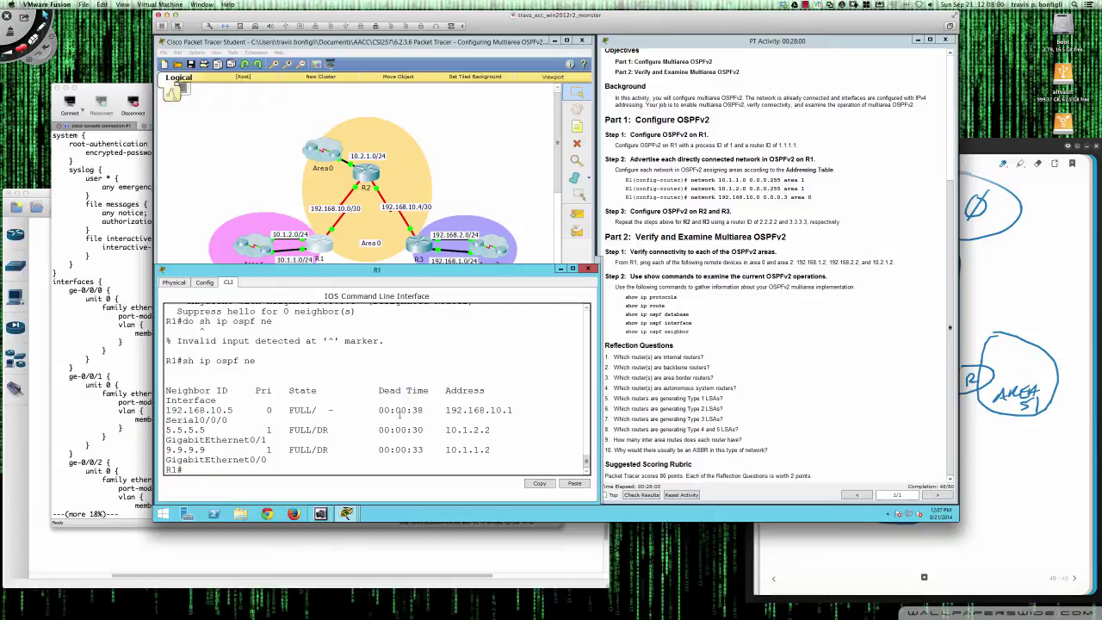
Open R3's command line and enter privileged EXEC mode.
{"action": "left_click", "coordinate": [422, 250]}
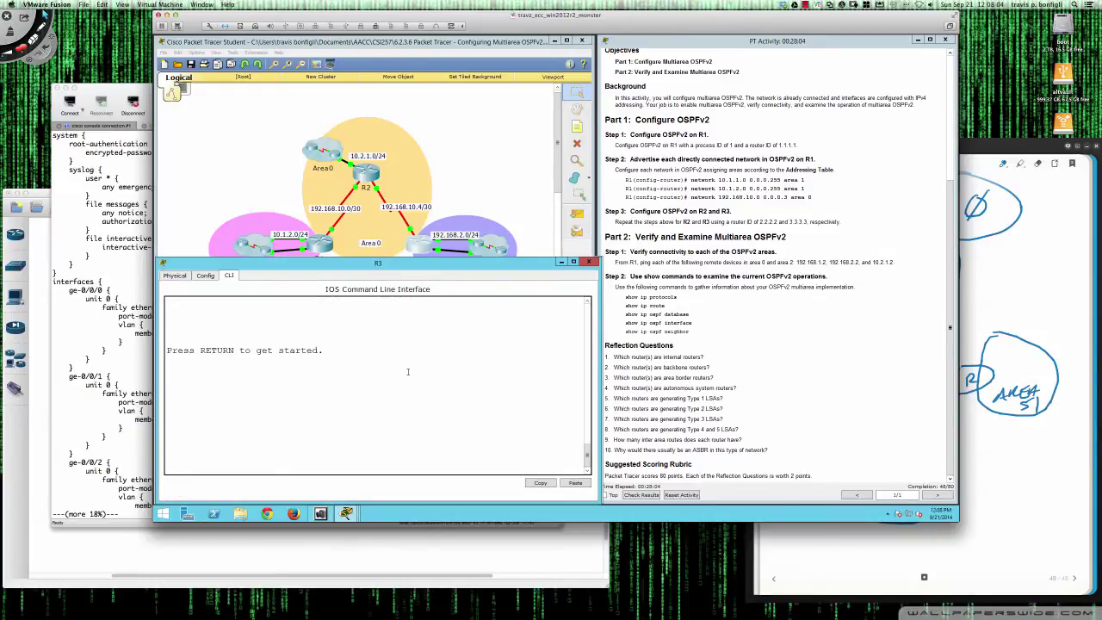
{"action": "key", "text": "Return"}
{"action": "key", "text": "Return"}
{"action": "type", "text": "en"}
{"action": "key", "text": "Return"}
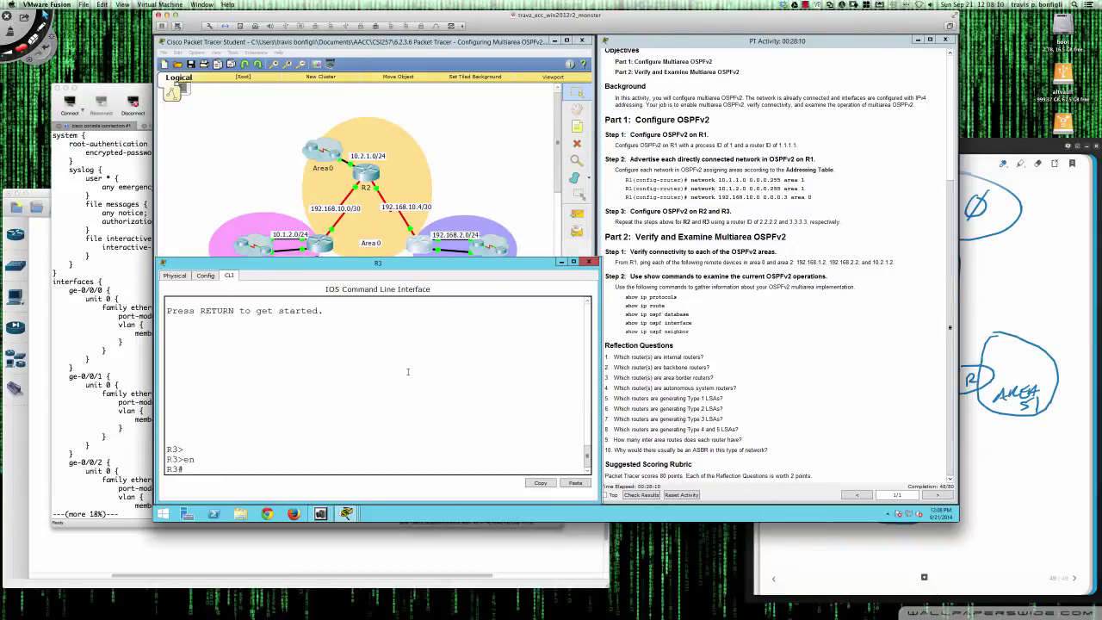
Enter global configuration mode on R3, start OSPF process 1, and uncover the topology labels hidden behind its window.
{"action": "type", "text": "cont "}
{"action": "type", "text": "t"}
{"action": "key", "text": "Return"}
{"action": "type", "text": "rou"}
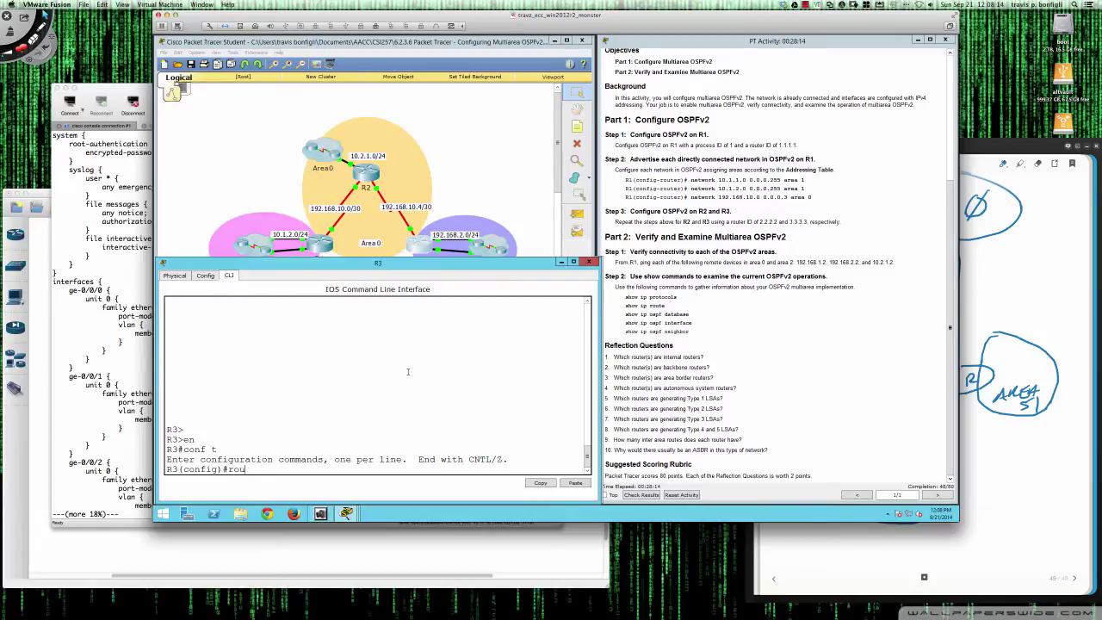
{"action": "type", "text": "ter ospf 1"}
{"action": "key", "text": "Return"}
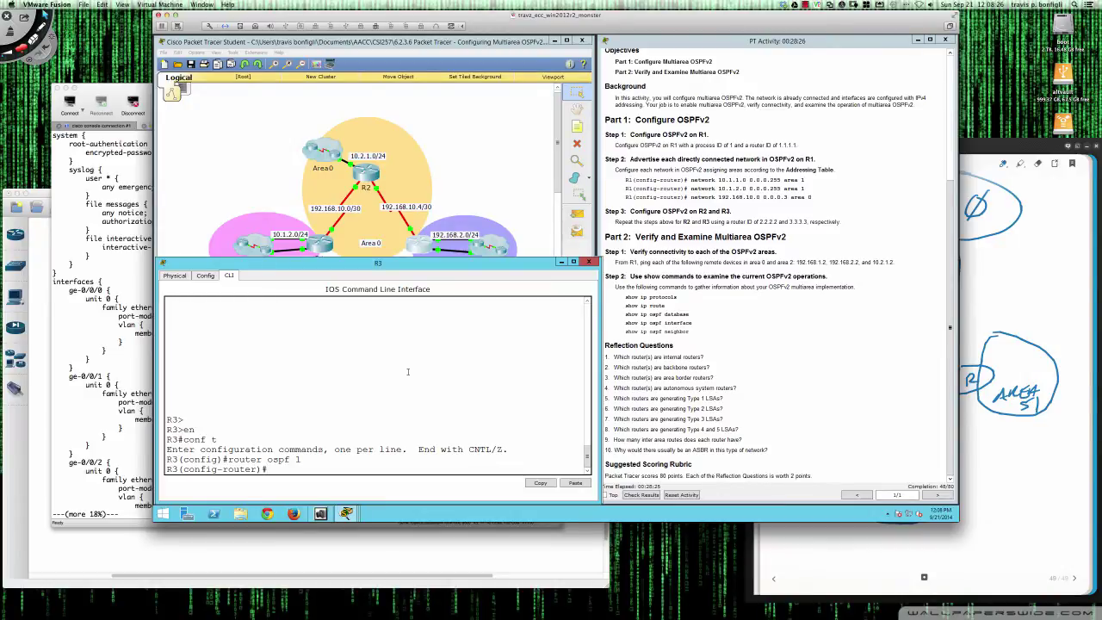
{"action": "left_click", "coordinate": [406, 273]}
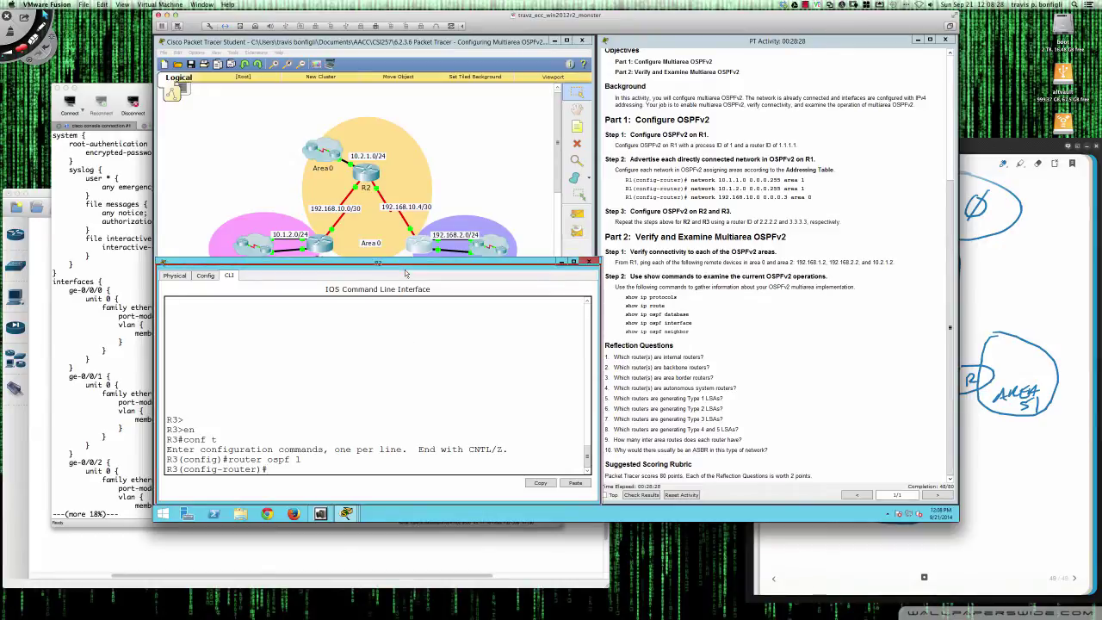
{"action": "left_click_drag", "start_coordinate": [406, 273], "coordinate": [404, 270]}
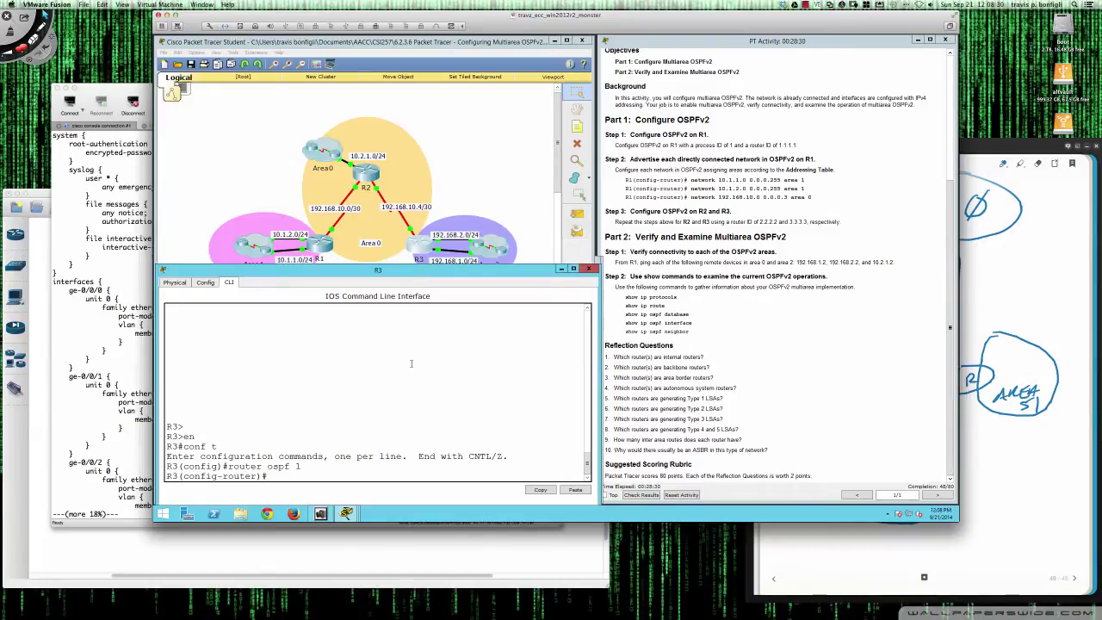
{"action": "type", "text": "net"}
{"action": "key", "text": "Tab"}
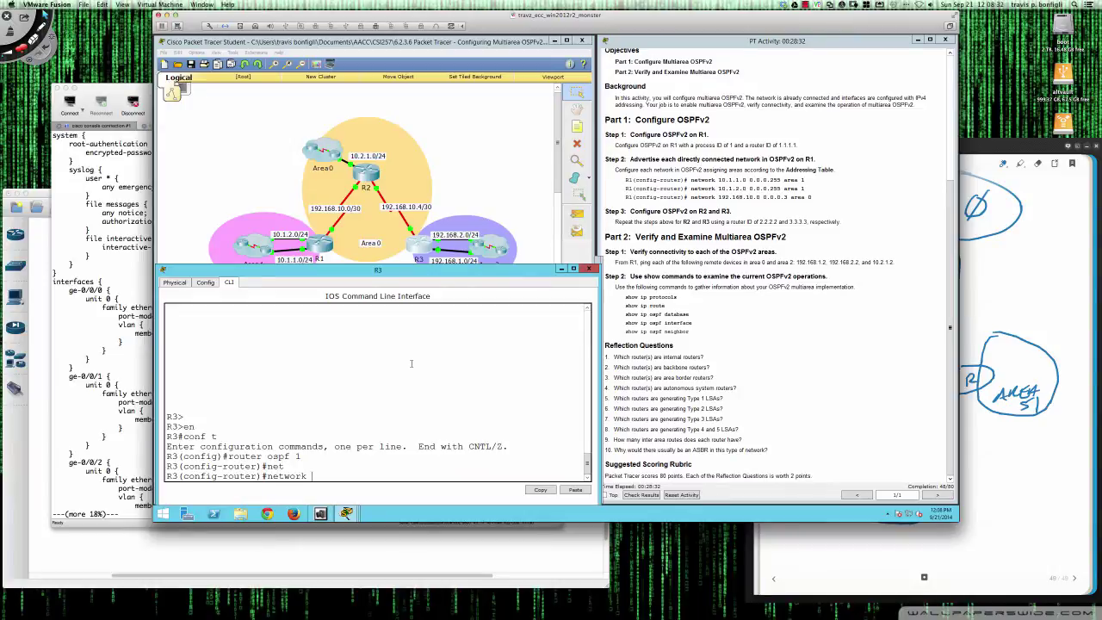
{"action": "key", "text": "BackSpace"}
{"action": "key", "text": "BackSpace"}
{"action": "key", "text": "BackSpace"}
{"action": "key", "text": "BackSpace"}
{"action": "key", "text": "BackSpace"}
{"action": "key", "text": "BackSpace"}
{"action": "key", "text": "BackSpace"}
{"action": "key", "text": "BackSpace"}
Set R3's OSPF router ID to 3.3.3.3.
{"action": "type", "text": "router"}
{"action": "key", "text": "Tab"}
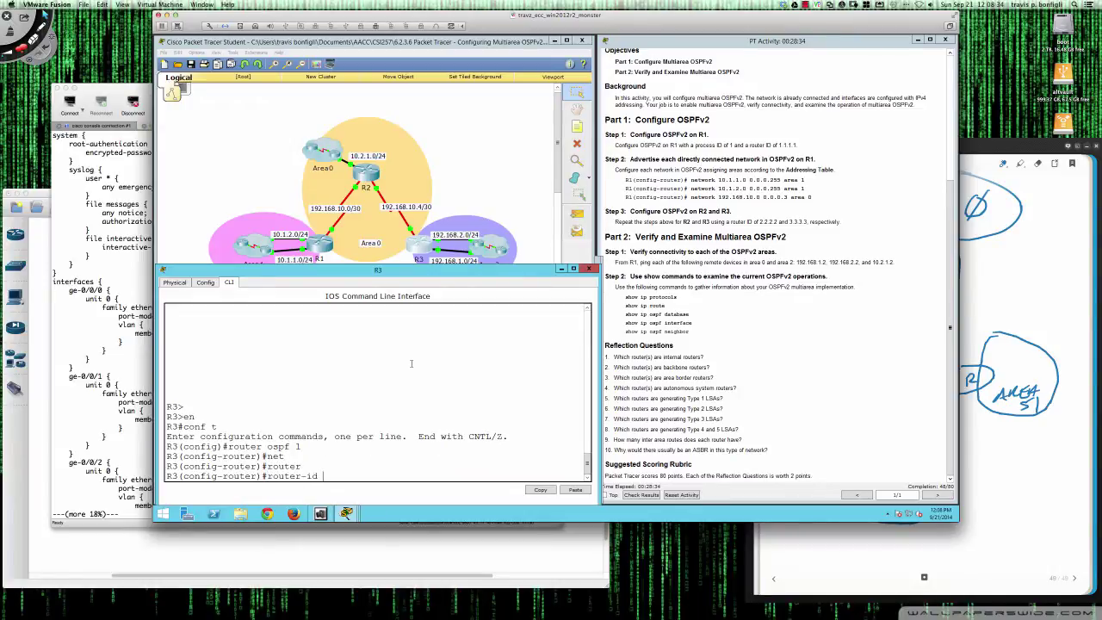
{"action": "type", "text": "3.3.3.3"}
{"action": "key", "text": "Return"}
Switch to R2's command line, quit the paged output and set its OSPF router ID to 2.2.2.2.
{"action": "left_click", "coordinate": [366, 176]}
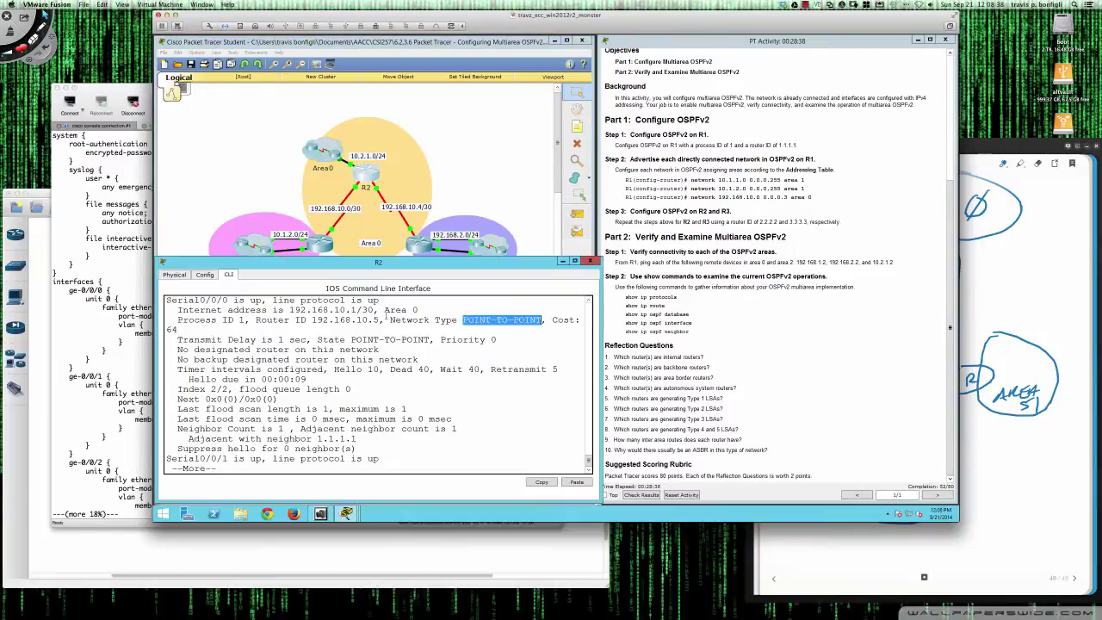
{"action": "left_click", "coordinate": [385, 316]}
{"action": "type", "text": "q"}
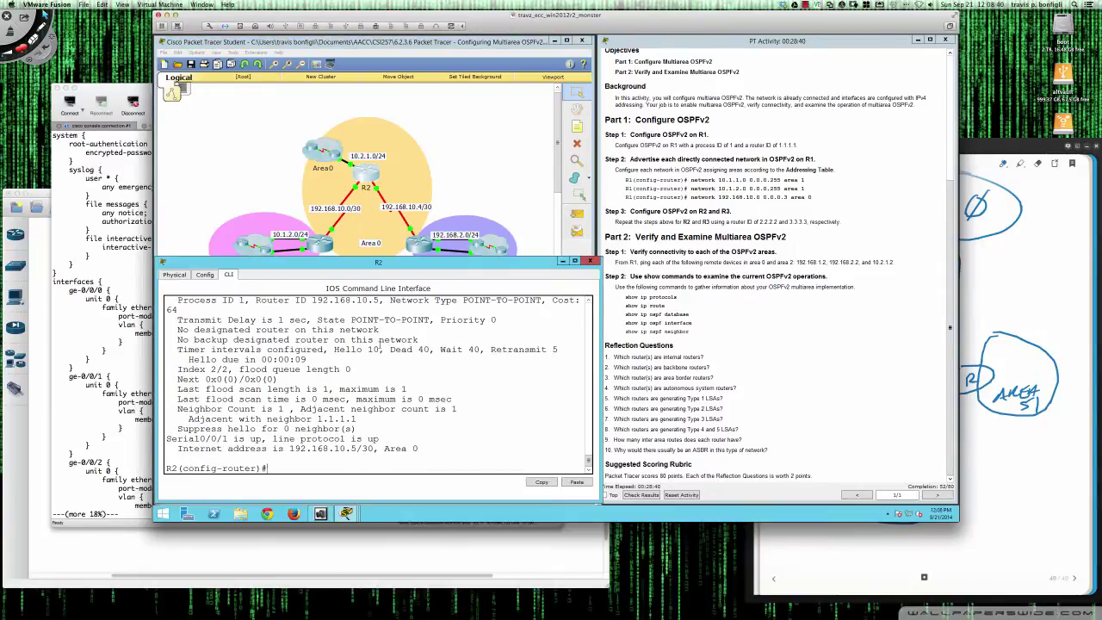
{"action": "type", "text": "route"}
{"action": "key", "text": "Tab"}
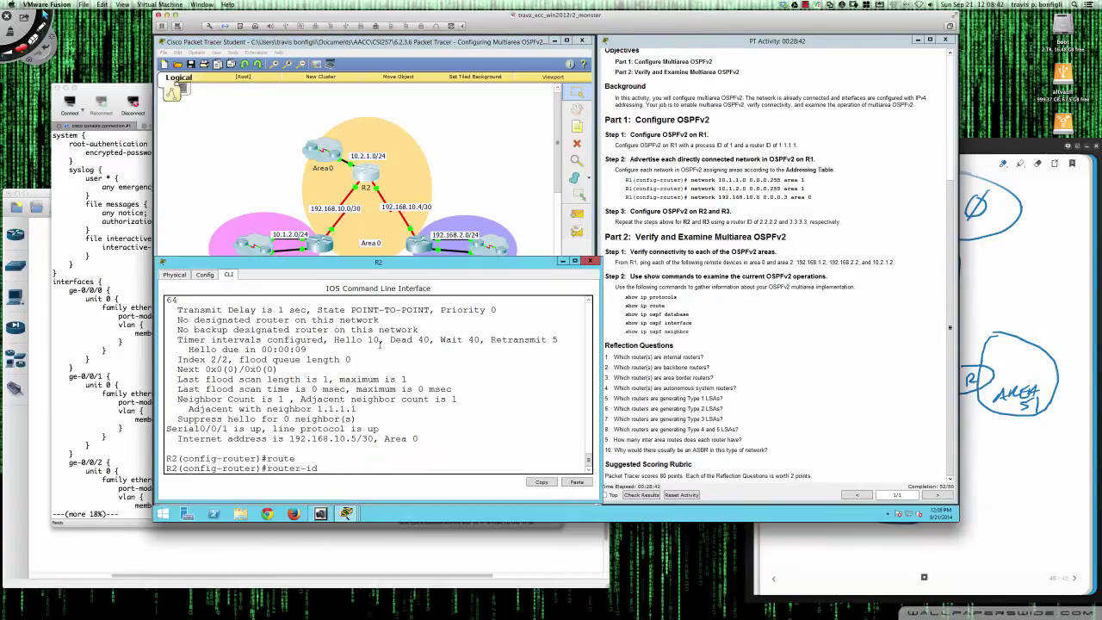
{"action": "type", "text": "2.2.2."}
{"action": "type", "text": "2"}
{"action": "key", "text": "Return"}
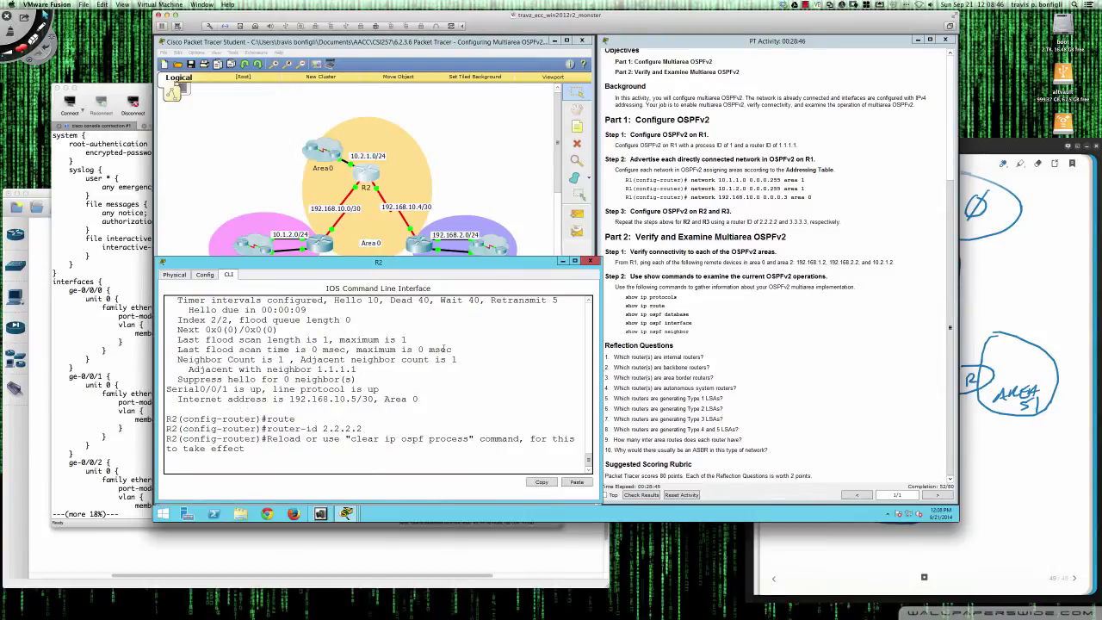
Reset all OSPF processes on R2 with do clear ip ospf proc, answering yes.
{"action": "key", "text": "Return"}
{"action": "type", "text": "do clear ip sop"}
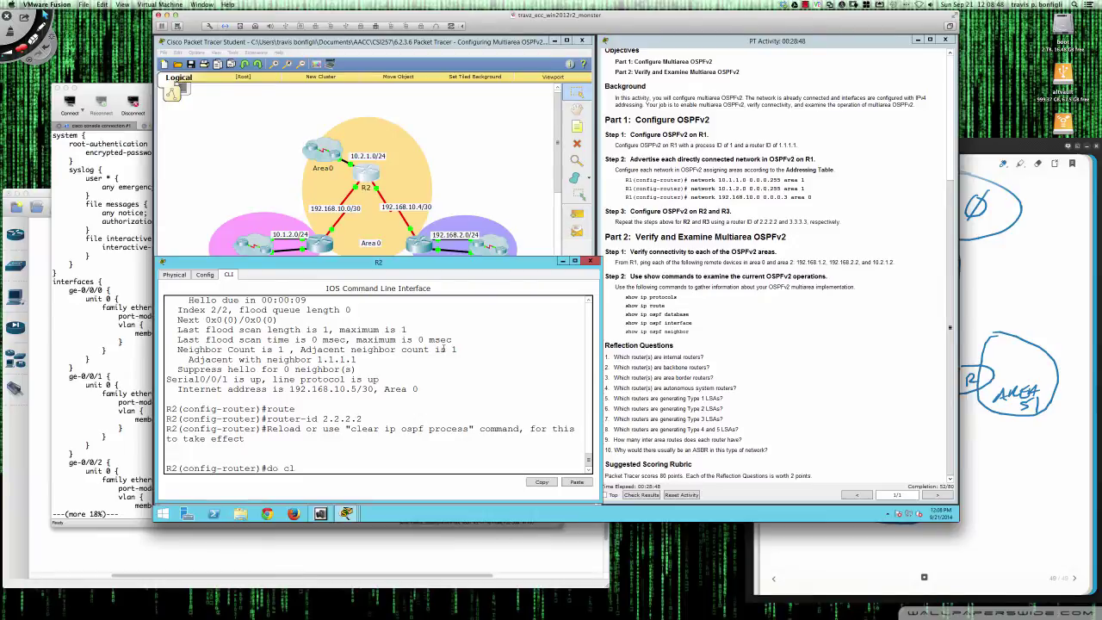
{"action": "key", "text": "BackSpace"}
{"action": "key", "text": "BackSpace"}
{"action": "key", "text": "BackSpace"}
{"action": "type", "text": "ospf proc"}
{"action": "key", "text": "Return"}
{"action": "type", "text": "yes"}
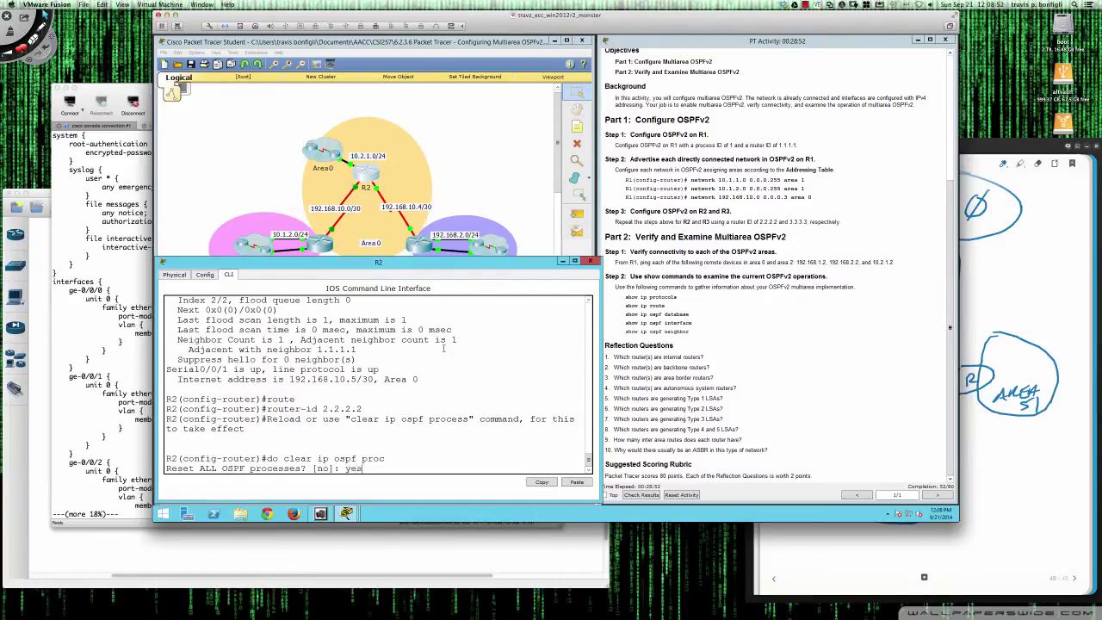
{"action": "key", "text": "Return"}
Switch back to R3 and advertise network 192.168.10.4 0.0.0.3 in area 0.
{"action": "left_click", "coordinate": [420, 251]}
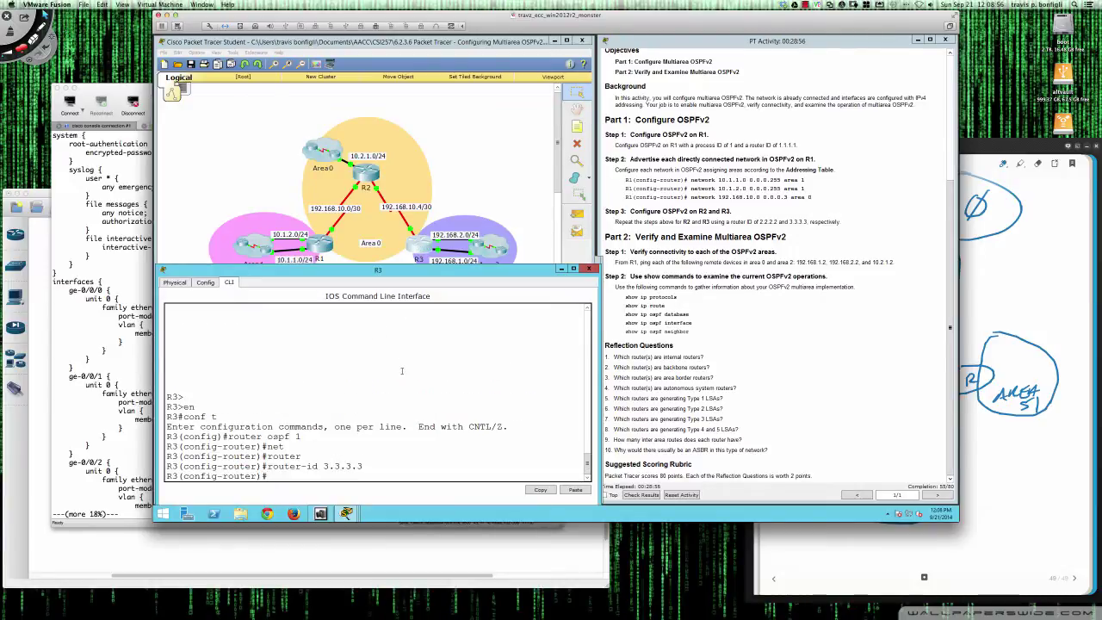
{"action": "type", "text": "net"}
{"action": "key", "text": "Tab"}
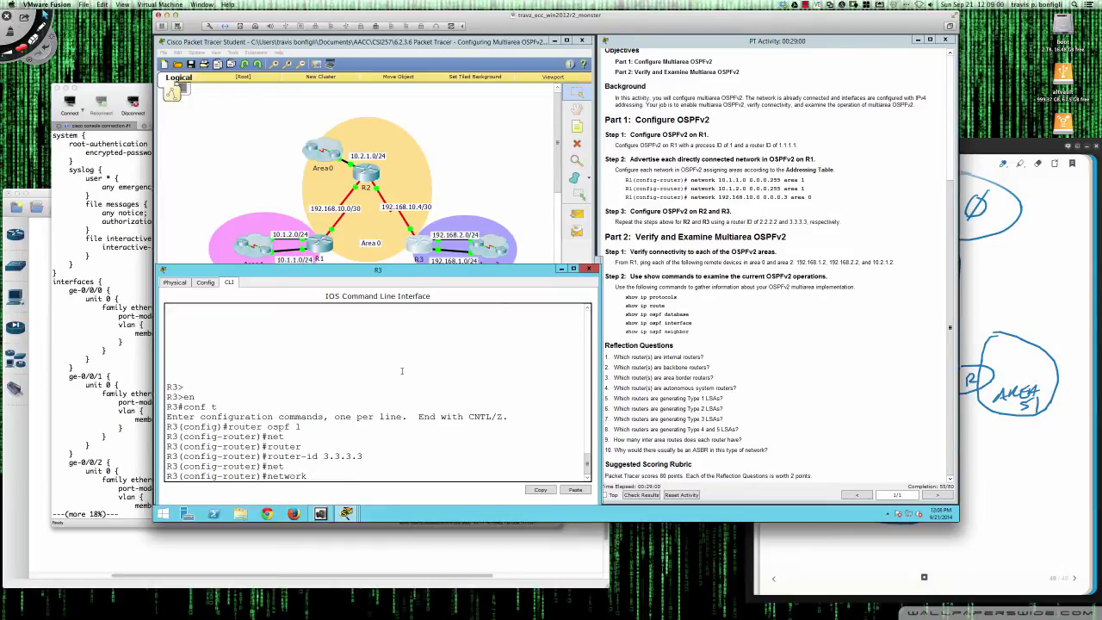
{"action": "type", "text": "192.168.10"}
{"action": "type", "text": ".4 0.0.0.3"}
{"action": "type", "text": "area 0"}
{"action": "key", "text": "Return"}
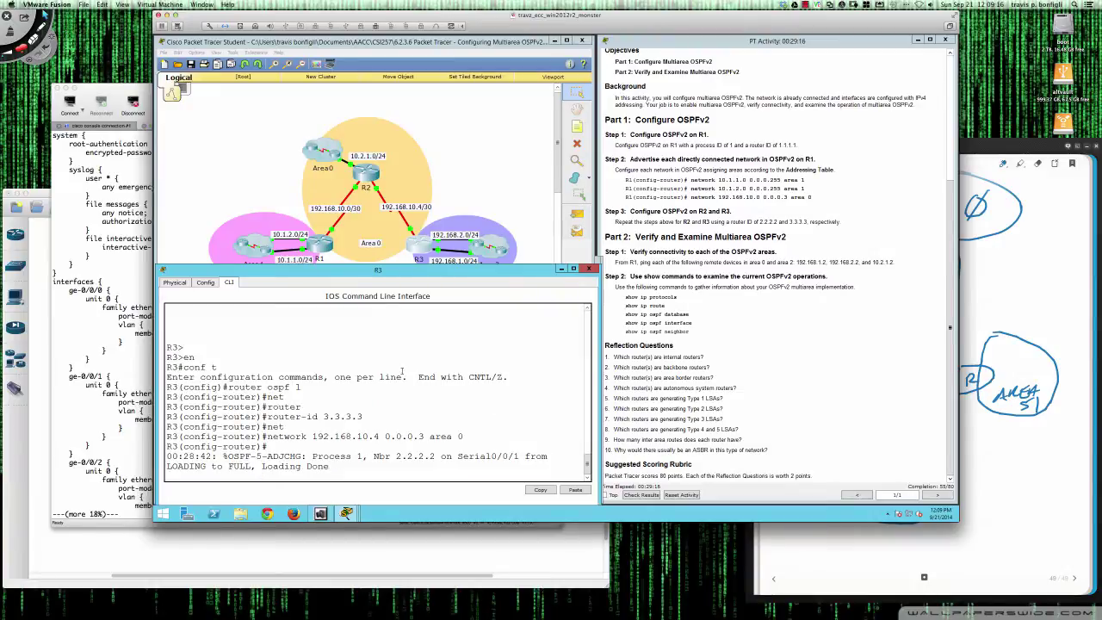
{"action": "key", "text": "Return"}
{"action": "key", "text": "Return"}
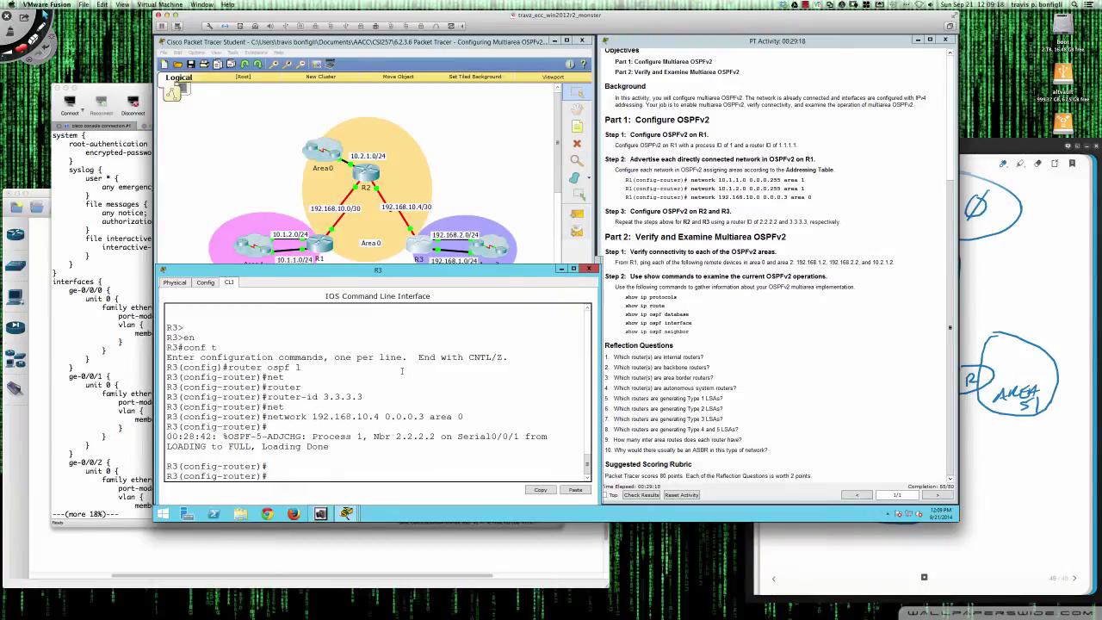
Advertise network 192.168.2.0 0.0.0.255 in area 2 on R3.
{"action": "type", "text": "net"}
{"action": "key", "text": "Tab"}
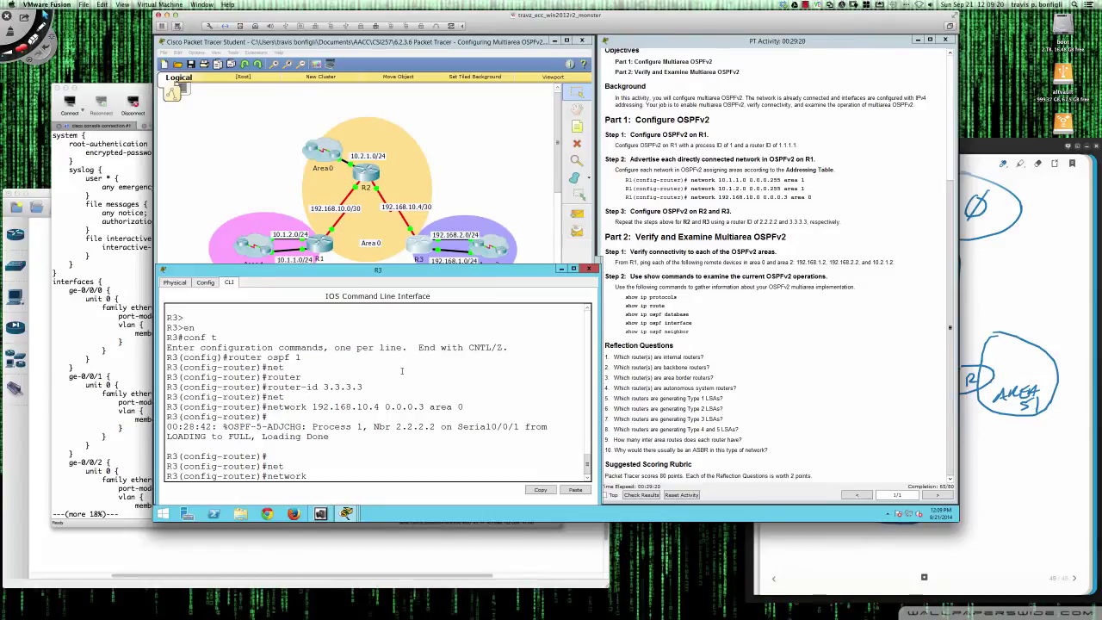
{"action": "type", "text": "192.168.2.0 0.0.0.255 area"}
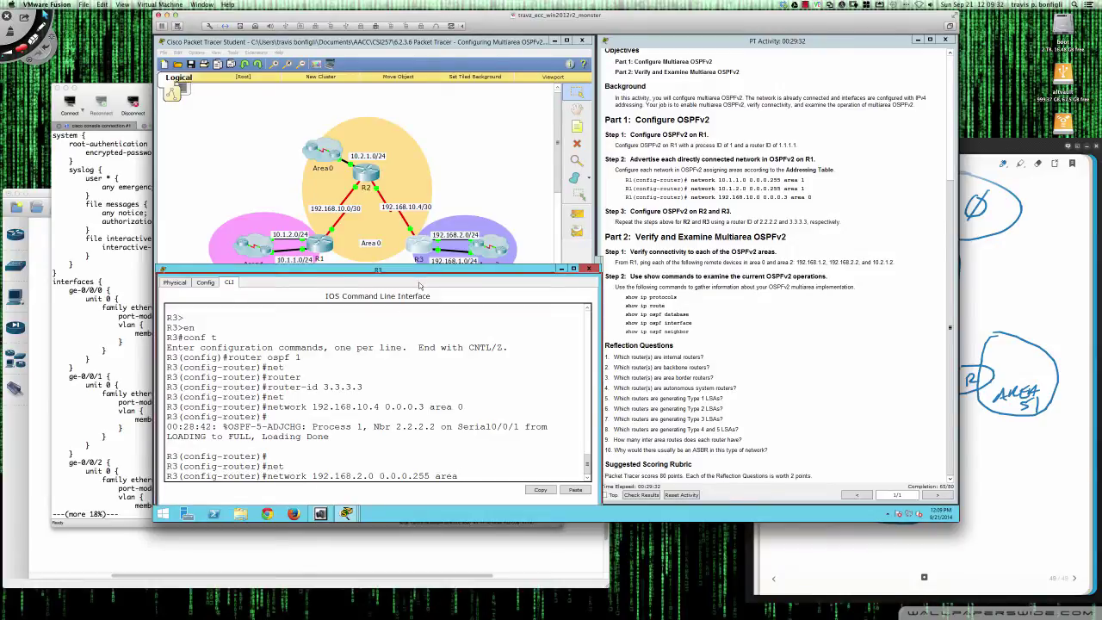
{"action": "left_click_drag", "start_coordinate": [420, 271], "coordinate": [421, 274]}
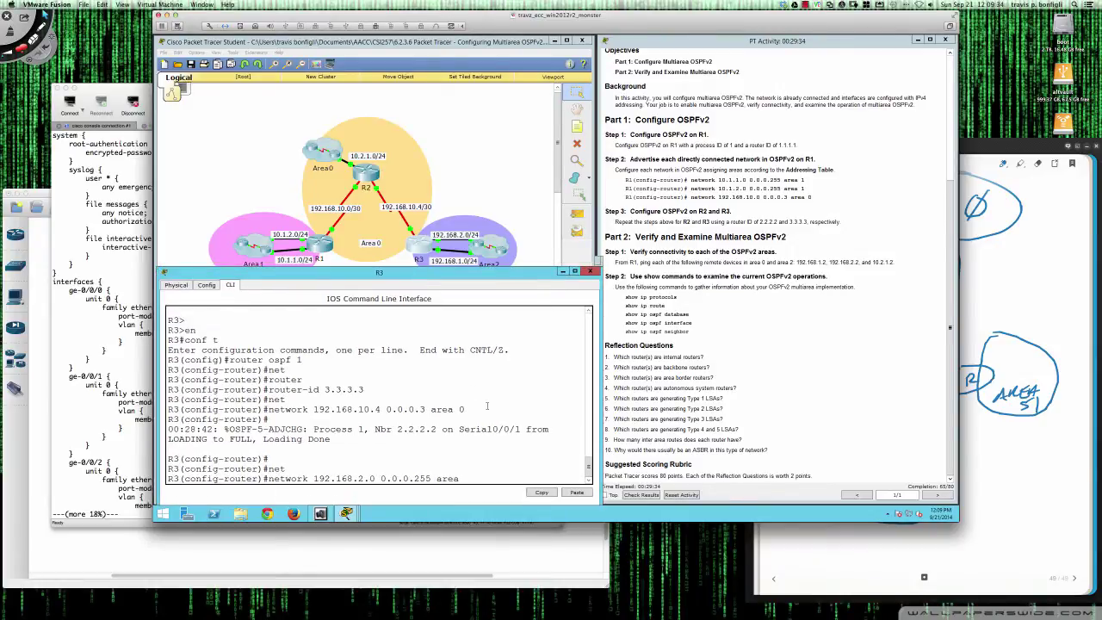
{"action": "type", "text": "2"}
{"action": "key", "text": "Return"}
Advertise network 192.168.1.0 0.0.0.255 in area 2 on R3 by reusing and editing the previous network command.
{"action": "key", "text": "Up"}
{"action": "key", "text": "Left"}
{"action": "key", "text": "Left"}
{"action": "key", "text": "Left"}
{"action": "key", "text": "Left"}
{"action": "key", "text": "Left"}
{"action": "key", "text": "Left"}
{"action": "key", "text": "Left"}
{"action": "key", "text": "Left"}
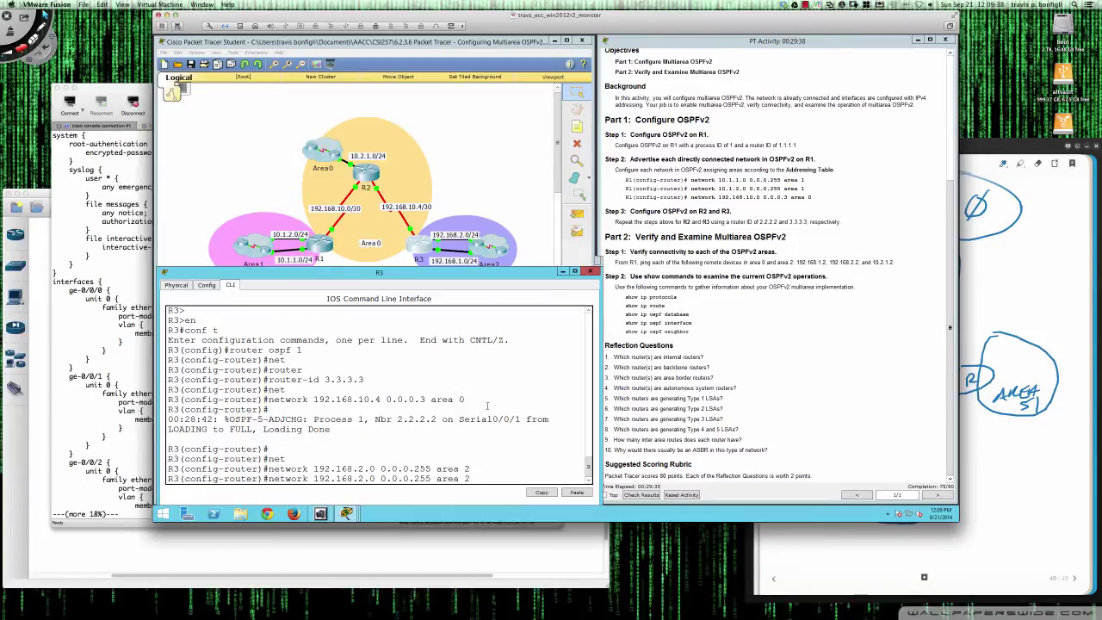
{"action": "key", "text": "Left"}
{"action": "key", "text": "Left"}
{"action": "key", "text": "Left"}
{"action": "key", "text": "Left"}
{"action": "key", "text": "Left"}
{"action": "key", "text": "Left"}
{"action": "key", "text": "Left"}
{"action": "key", "text": "Left"}
{"action": "key", "text": "Left"}
{"action": "key", "text": "Left"}
{"action": "key", "text": "Left"}
{"action": "key", "text": "BackSpace"}
{"action": "type", "text": "1"}
{"action": "key", "text": "Return"}
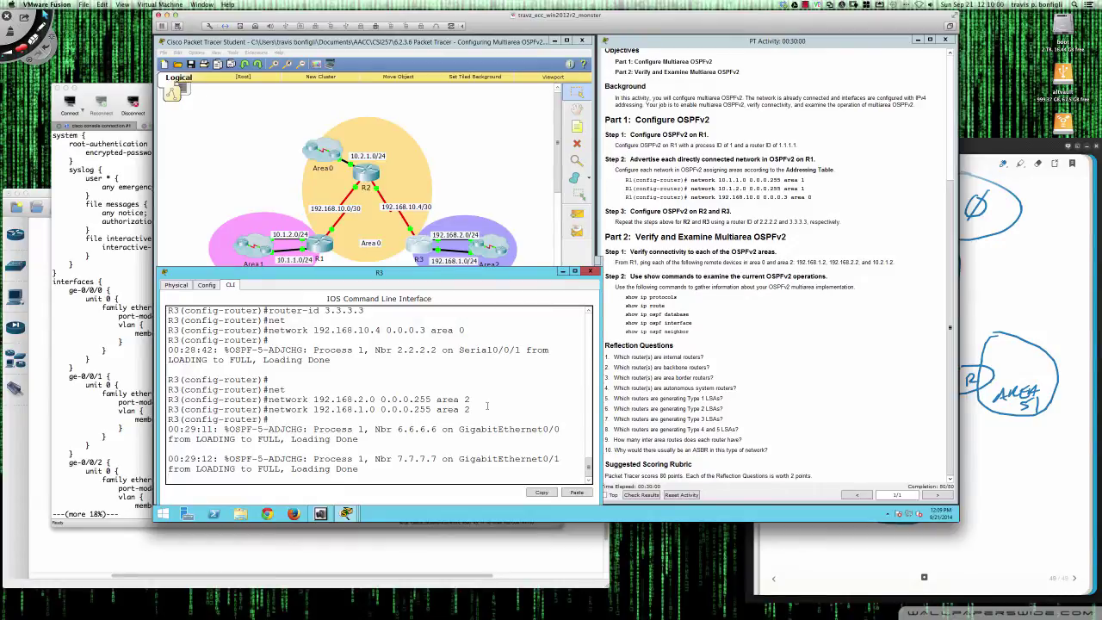
{"action": "key", "text": "Return"}
{"action": "key", "text": "Return"}
{"action": "key", "text": "Return"}
{"action": "key", "text": "Return"}
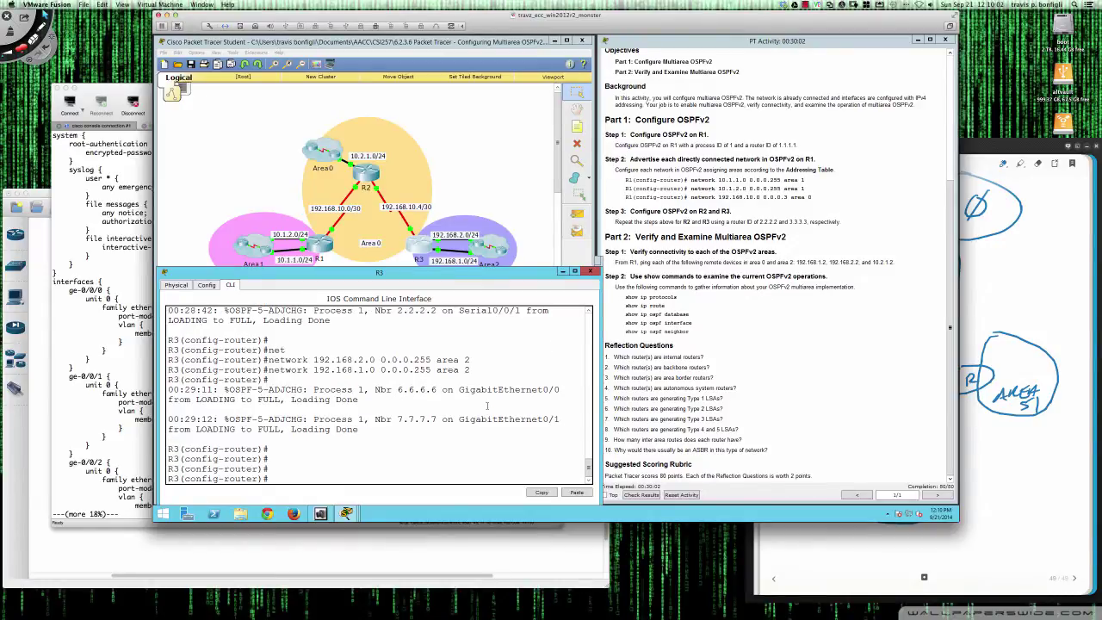
Leave configuration mode on R3 and save its configuration with wri mem.
{"action": "type", "text": "end"}
{"action": "key", "text": "Return"}
{"action": "key", "text": "Return"}
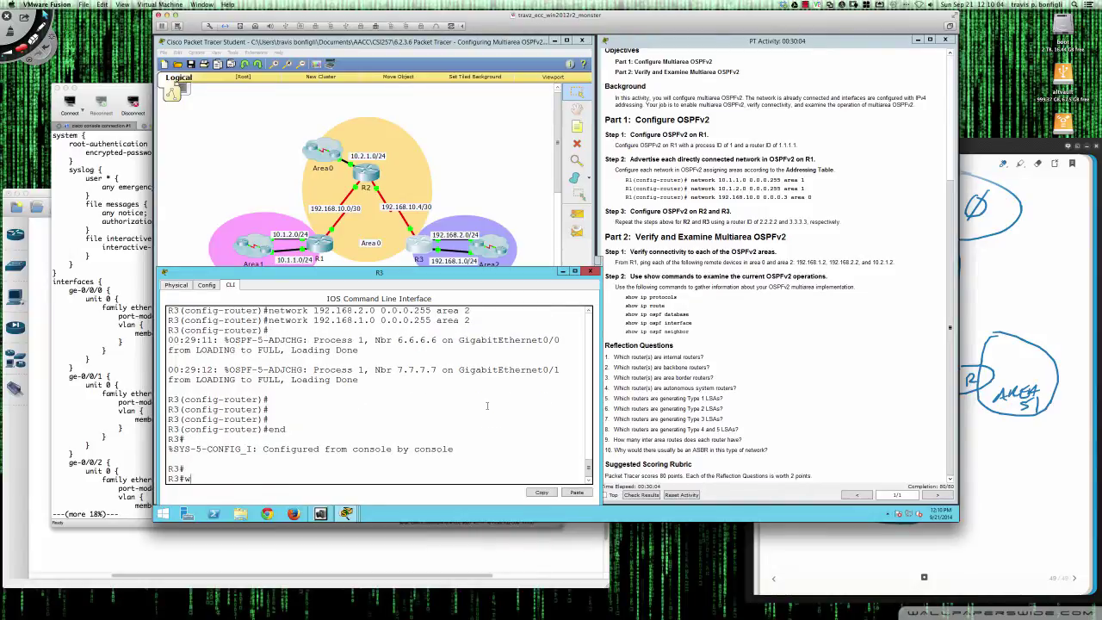
{"action": "type", "text": "wri mem"}
{"action": "key", "text": "Return"}
{"action": "key", "text": "Return"}
{"action": "key", "text": "Return"}
{"action": "key", "text": "Return"}
{"action": "key", "text": "Return"}
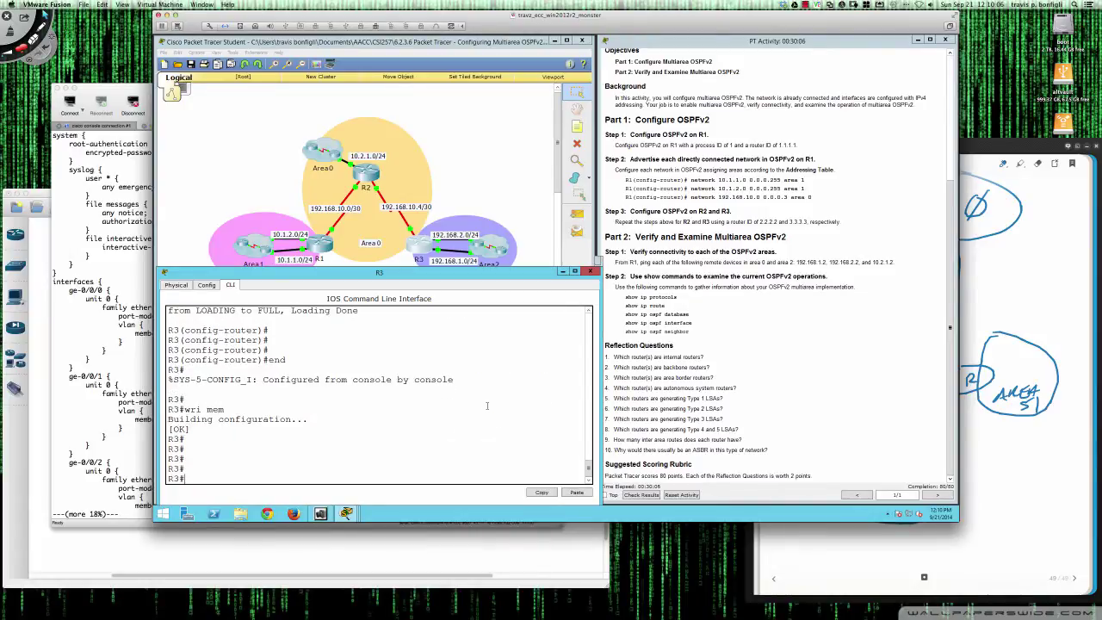
Run sh ip protocols on R3, examine the OSPF output and highlight its Router ID line.
{"action": "type", "text": "sh ip prot"}
{"action": "key", "text": "Return"}
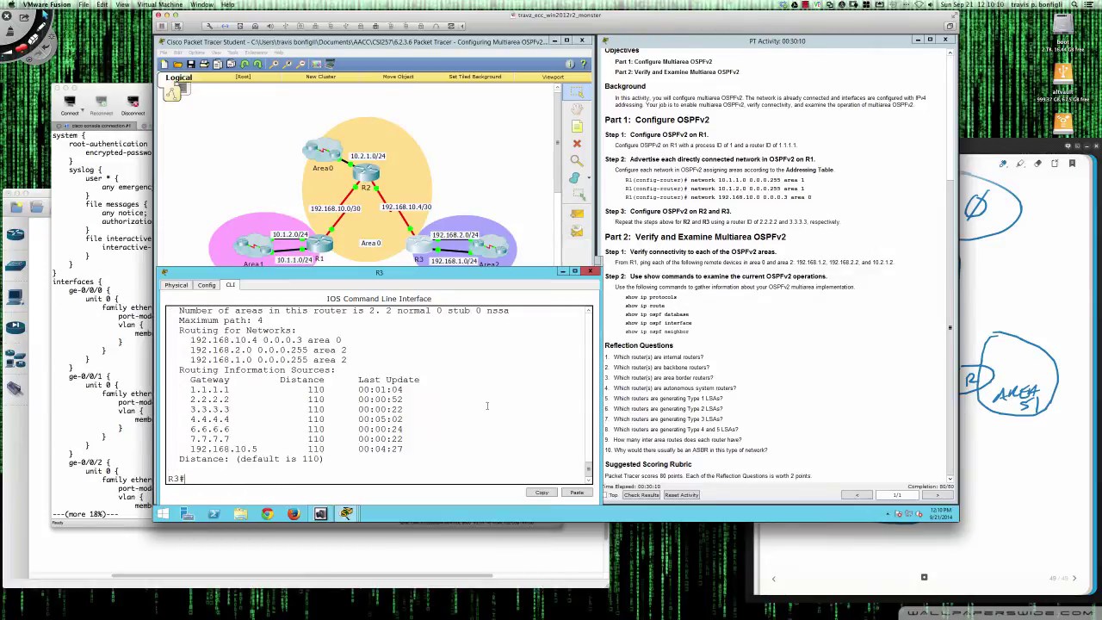
{"action": "scroll", "coordinate": [400, 428], "scroll_direction": "up", "scroll_amount": 4}
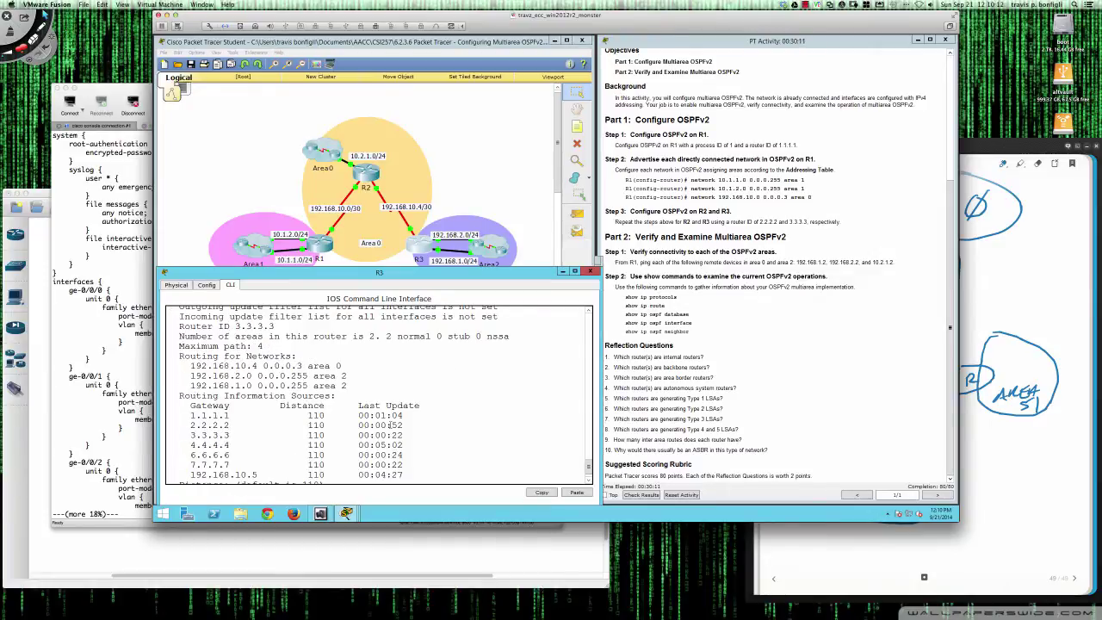
{"action": "scroll", "coordinate": [390, 424], "scroll_direction": "down", "scroll_amount": 1}
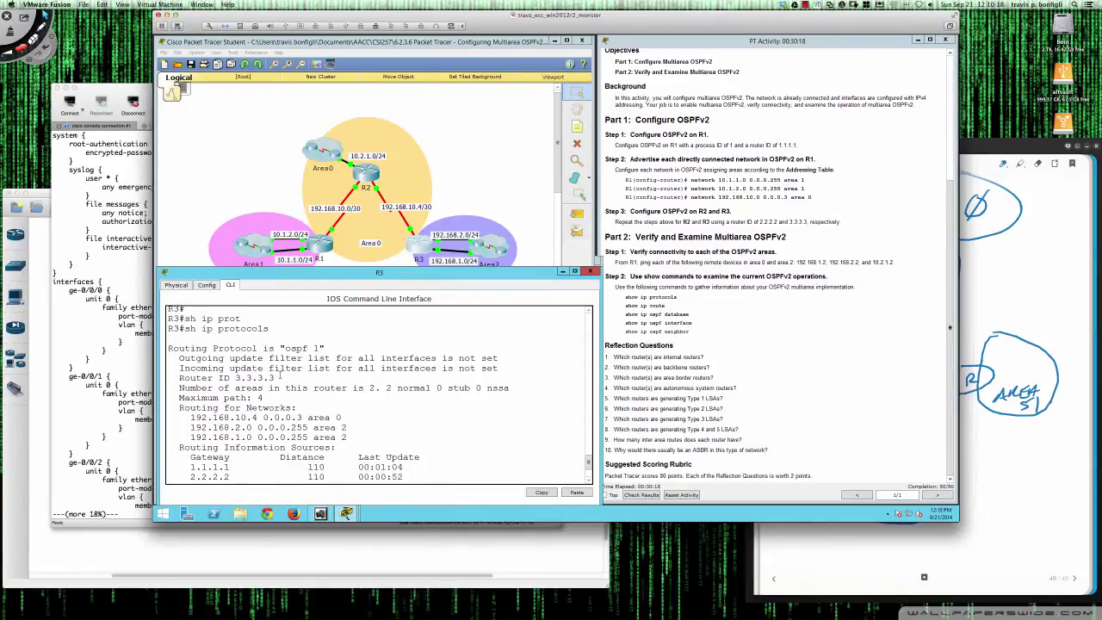
{"action": "left_click_drag", "start_coordinate": [280, 377], "coordinate": [184, 379]}
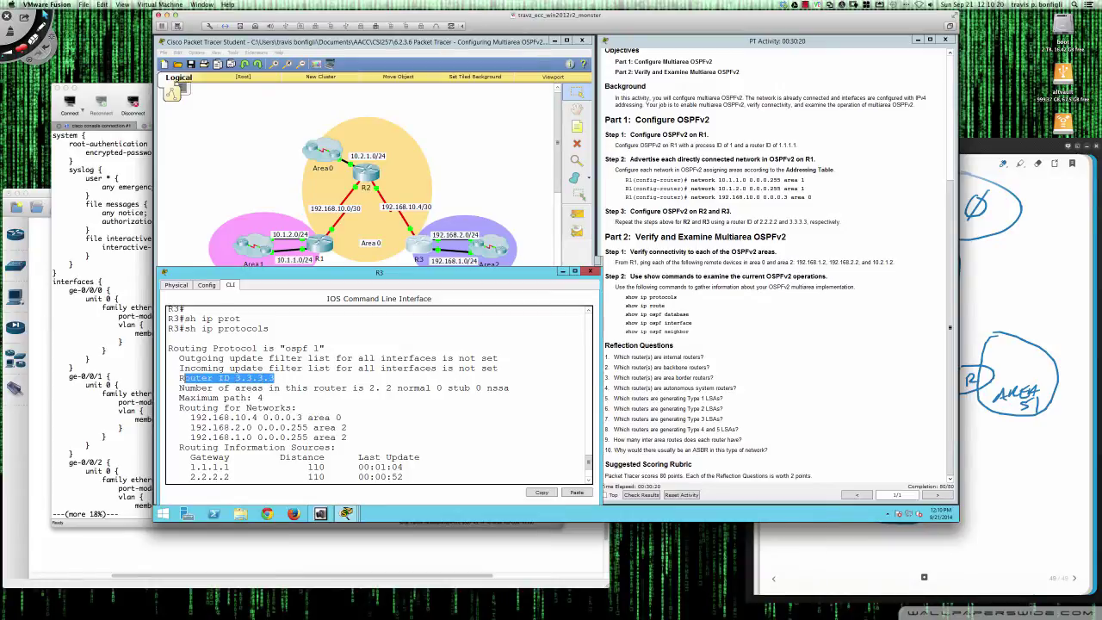
Highlight the Maximum path line in R3's sh ip protocols output to examine it.
{"action": "scroll", "coordinate": [301, 413], "scroll_direction": "down", "scroll_amount": 2}
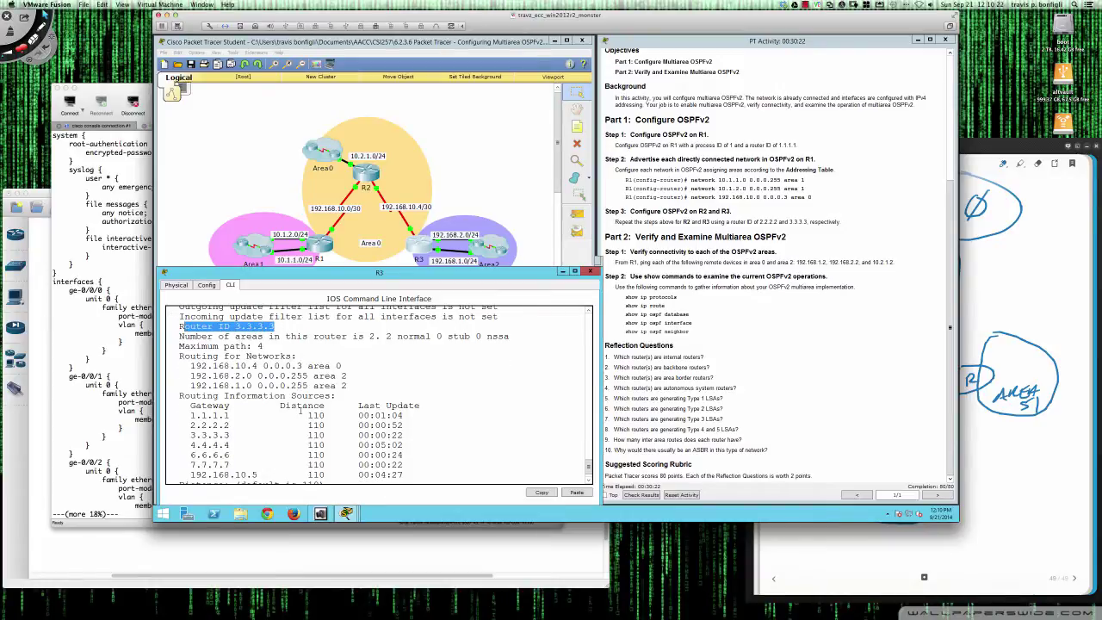
{"action": "left_click_drag", "start_coordinate": [264, 346], "coordinate": [180, 347]}
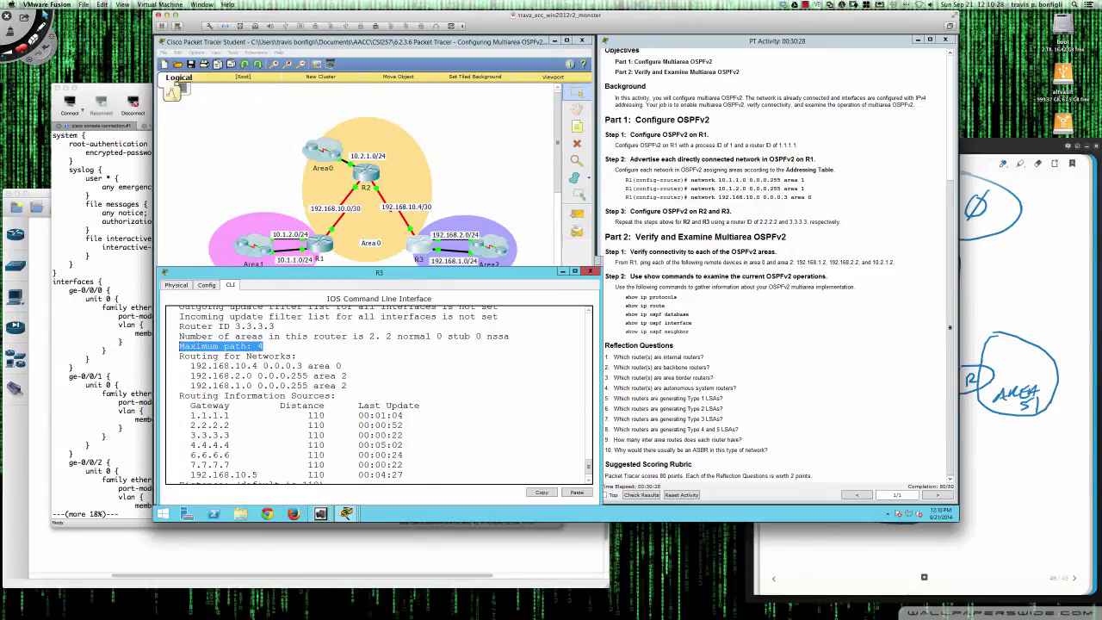
{"action": "left_click", "coordinate": [260, 345]}
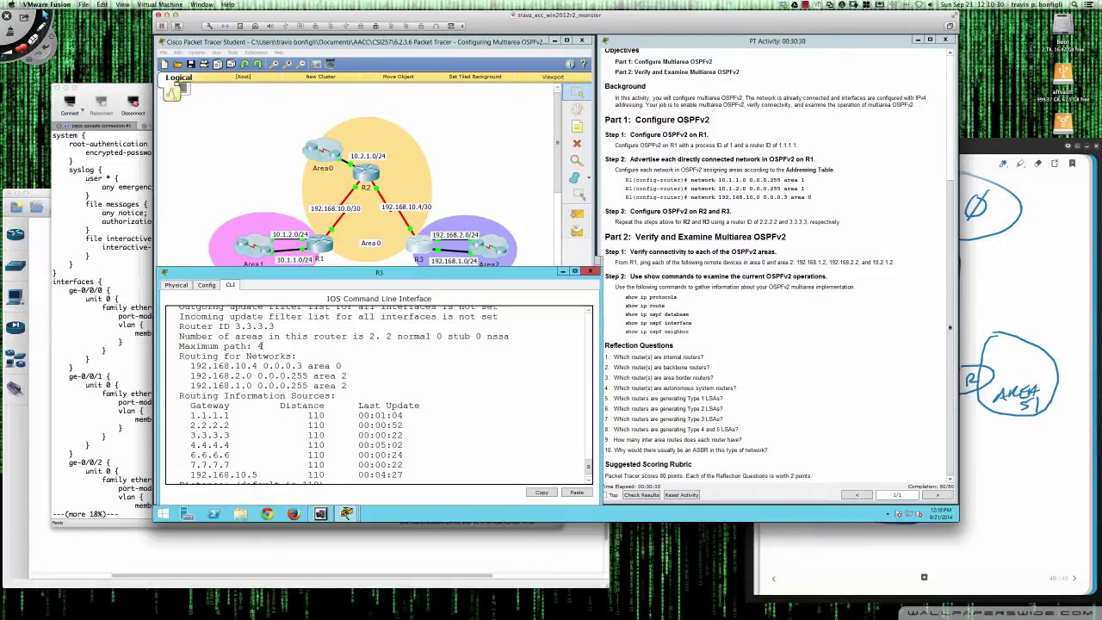
{"action": "left_click_drag", "start_coordinate": [262, 346], "coordinate": [179, 346]}
{"action": "left_click", "coordinate": [268, 348]}
Examine the Routing Information Sources table at the end of R3's protocols output, highlighting its gateways, distances and last updates.
{"action": "scroll", "coordinate": [354, 402], "scroll_direction": "down", "scroll_amount": 1}
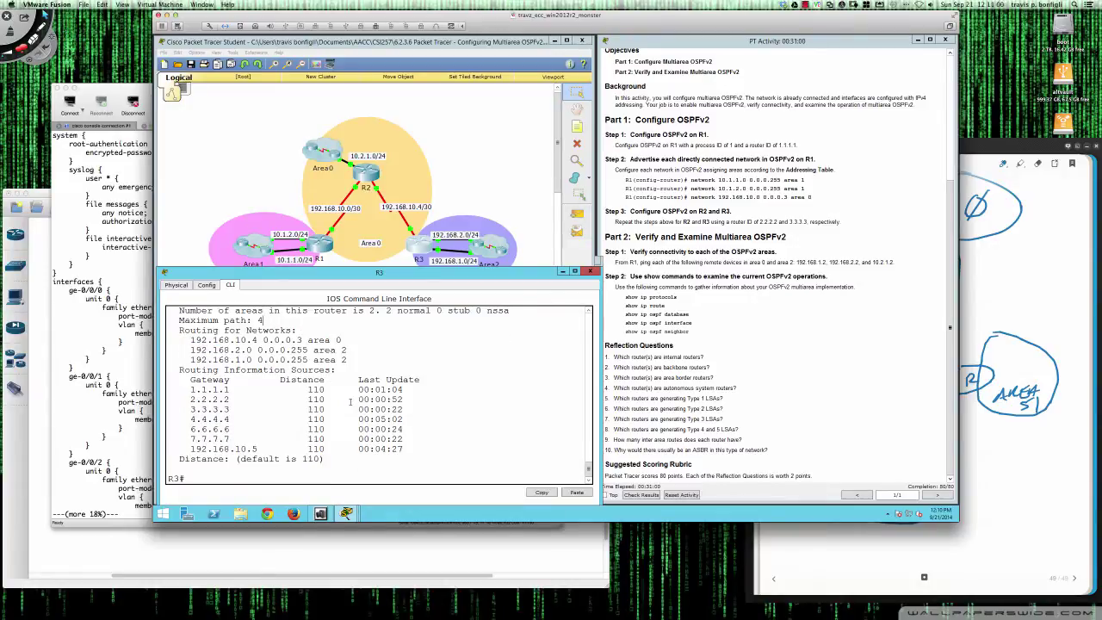
{"action": "scroll", "coordinate": [351, 401], "scroll_direction": "down", "scroll_amount": 1}
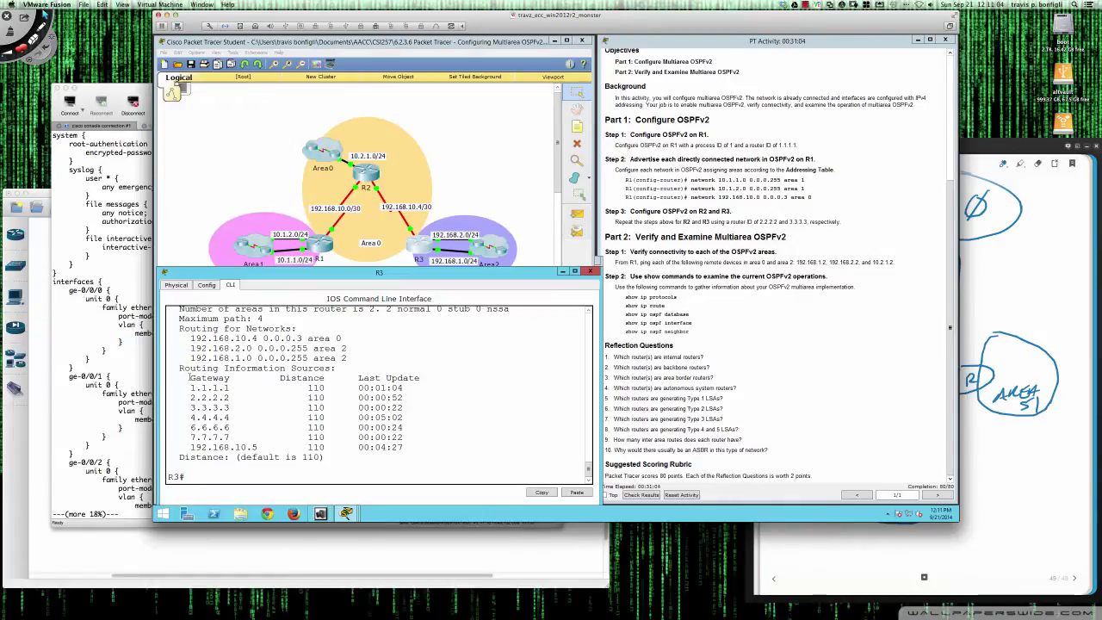
{"action": "left_click_drag", "start_coordinate": [179, 367], "coordinate": [406, 447]}
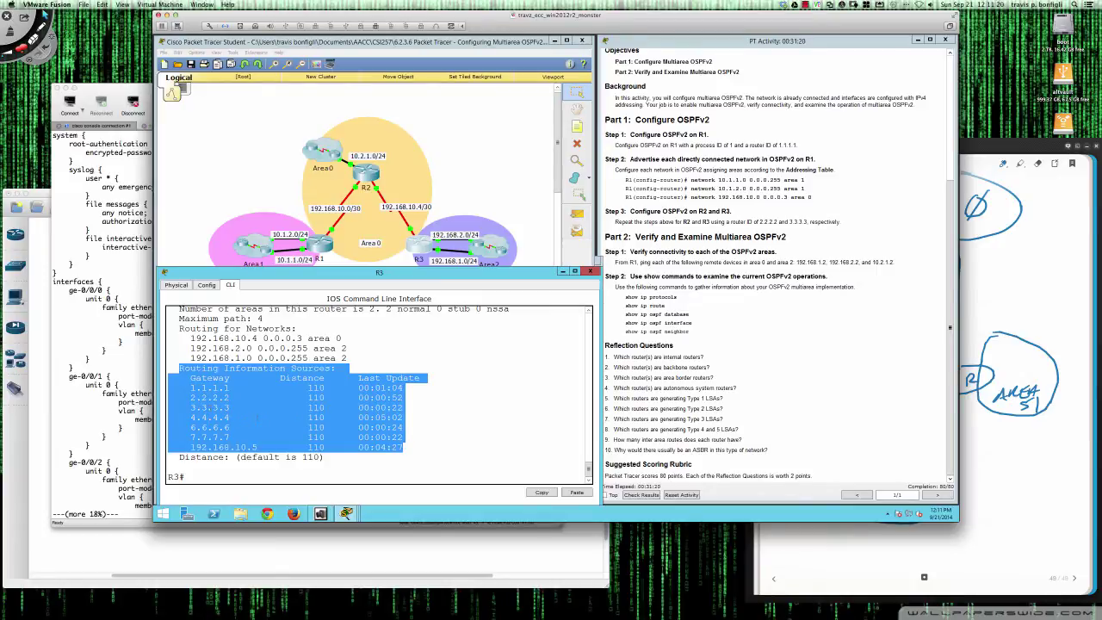
{"action": "left_click", "coordinate": [454, 433]}
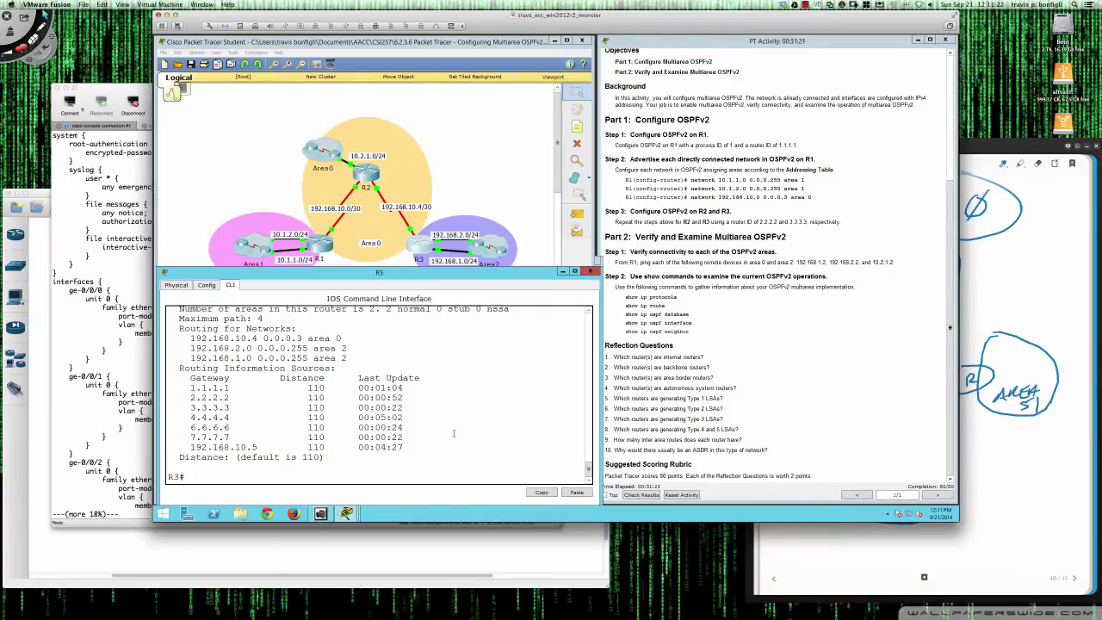
Run sh ip route on R3 and match its two O IA routes to the IA and O entries in the code legend.
{"action": "type", "text": "sh ip route"}
{"action": "key", "text": "Return"}
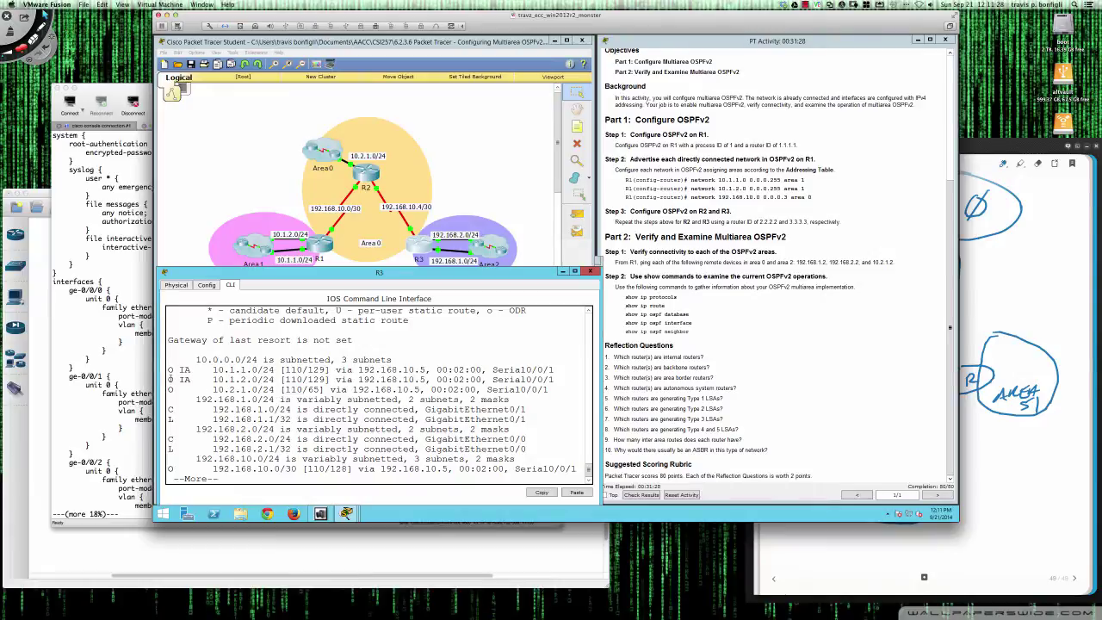
{"action": "left_click_drag", "start_coordinate": [170, 370], "coordinate": [556, 376]}
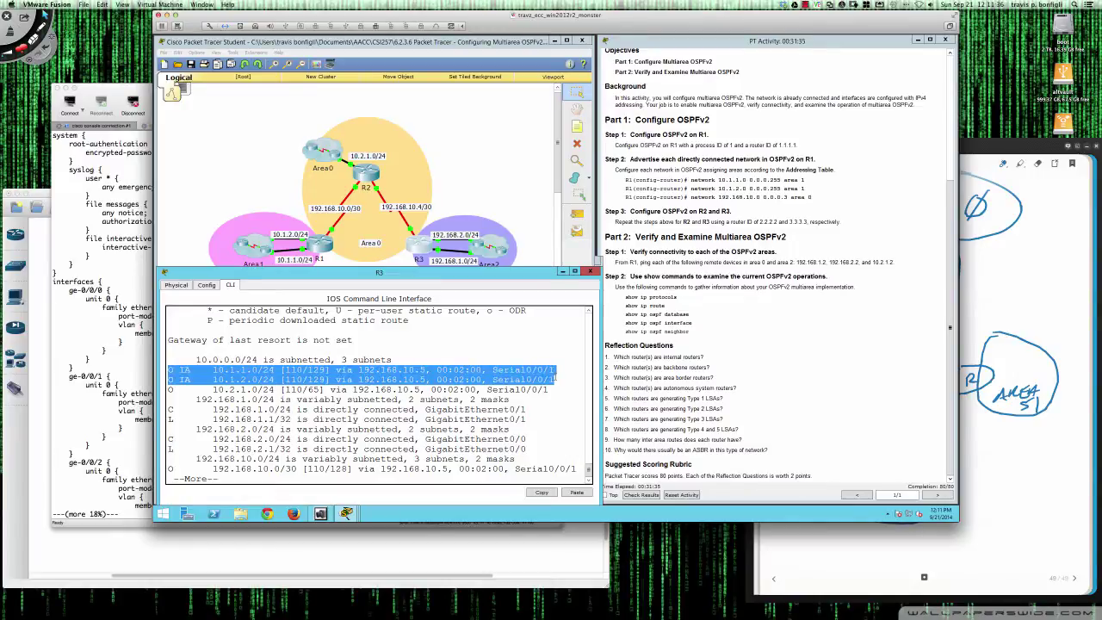
{"action": "scroll", "coordinate": [359, 389], "scroll_direction": "up", "scroll_amount": 3}
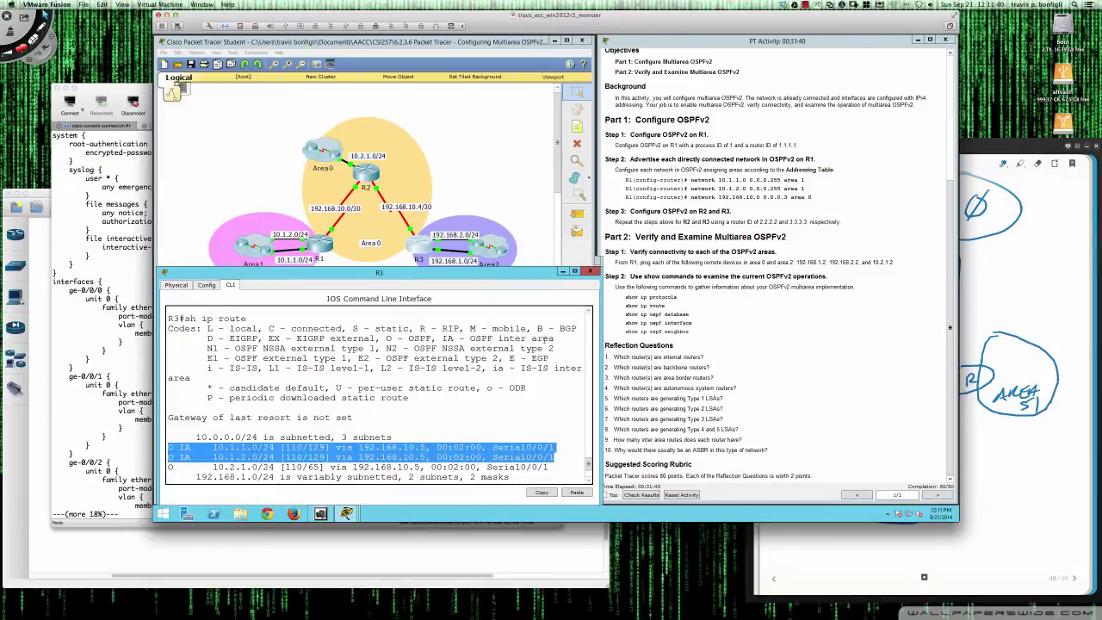
{"action": "left_click_drag", "start_coordinate": [553, 338], "coordinate": [441, 339]}
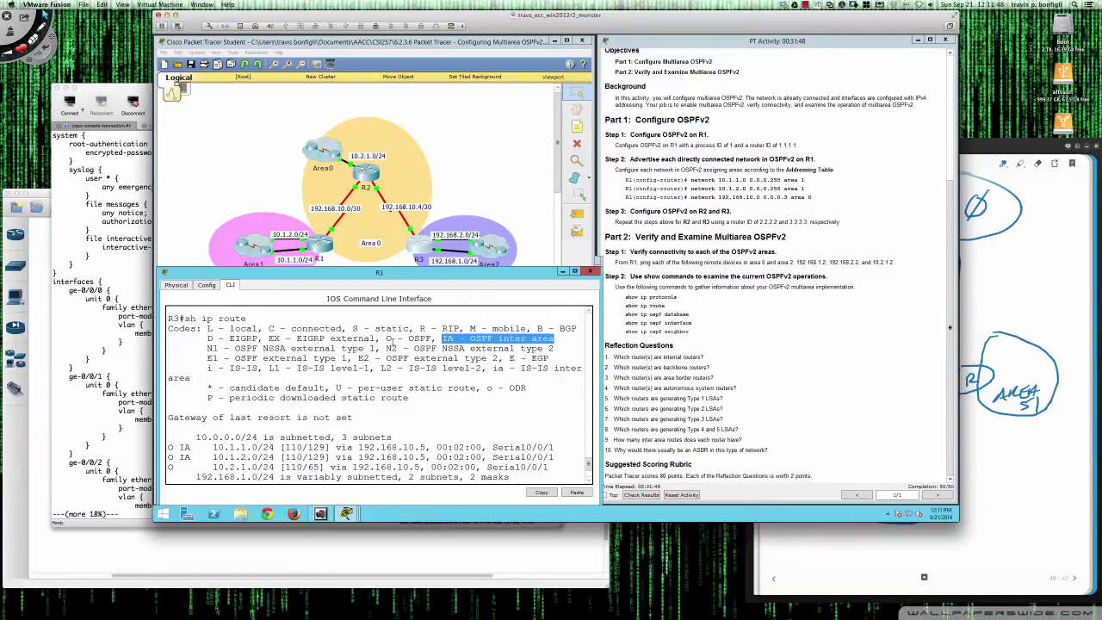
{"action": "left_click_drag", "start_coordinate": [389, 340], "coordinate": [432, 339]}
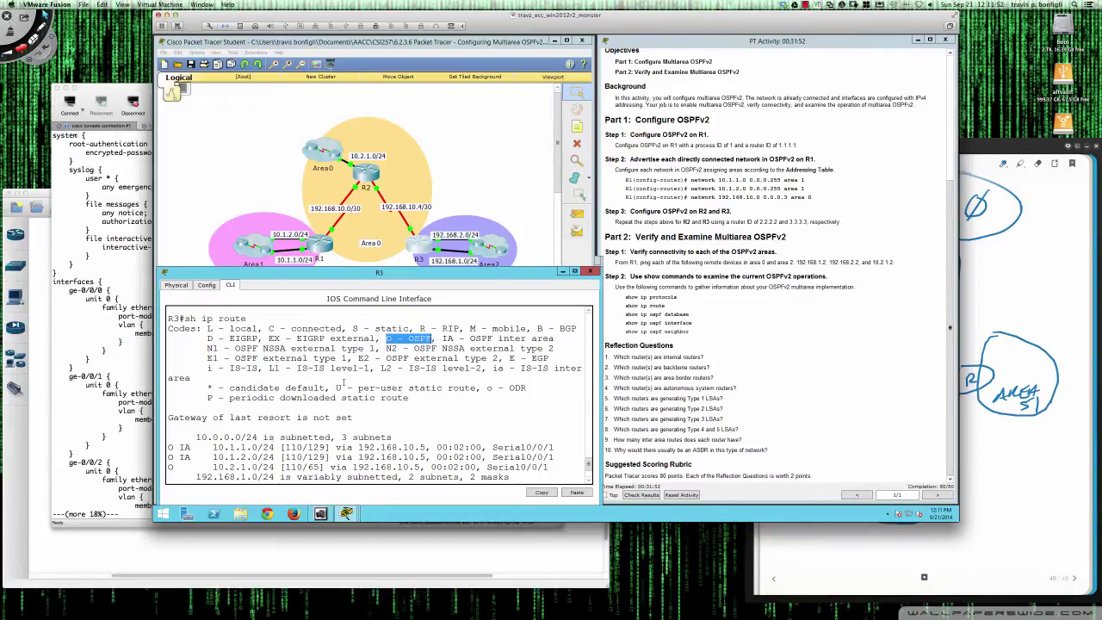
Compare the 10.2.1.0/24, 192.168.1.0/24 and 10.1.1.0/24 entries in R3's routing table by highlighting each one.
{"action": "left_click_drag", "start_coordinate": [170, 469], "coordinate": [276, 469]}
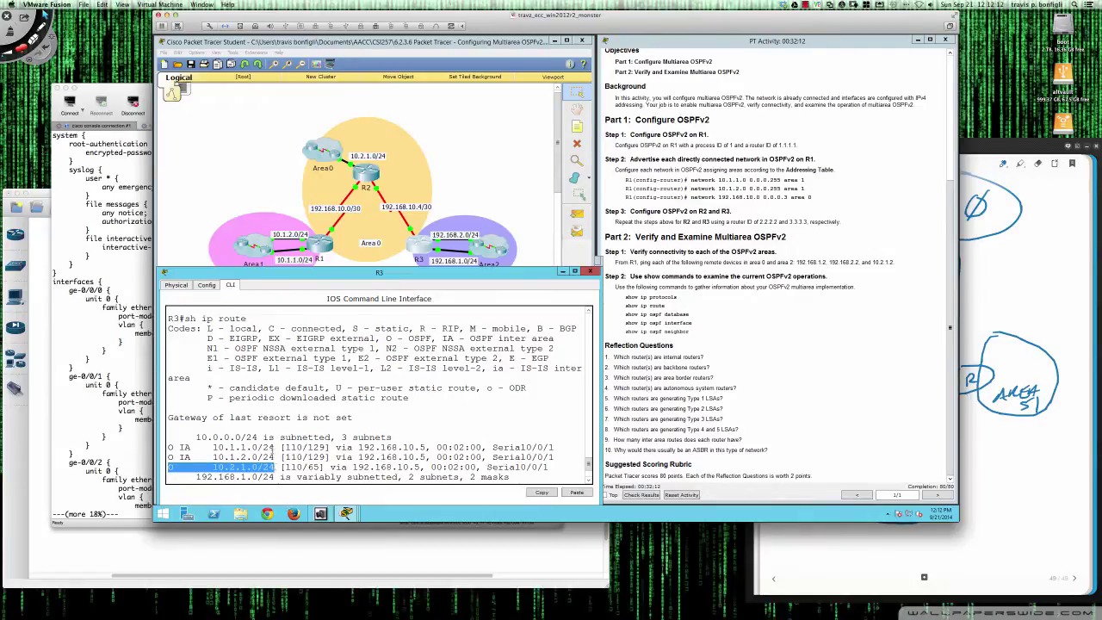
{"action": "scroll", "coordinate": [278, 446], "scroll_direction": "down", "scroll_amount": 2}
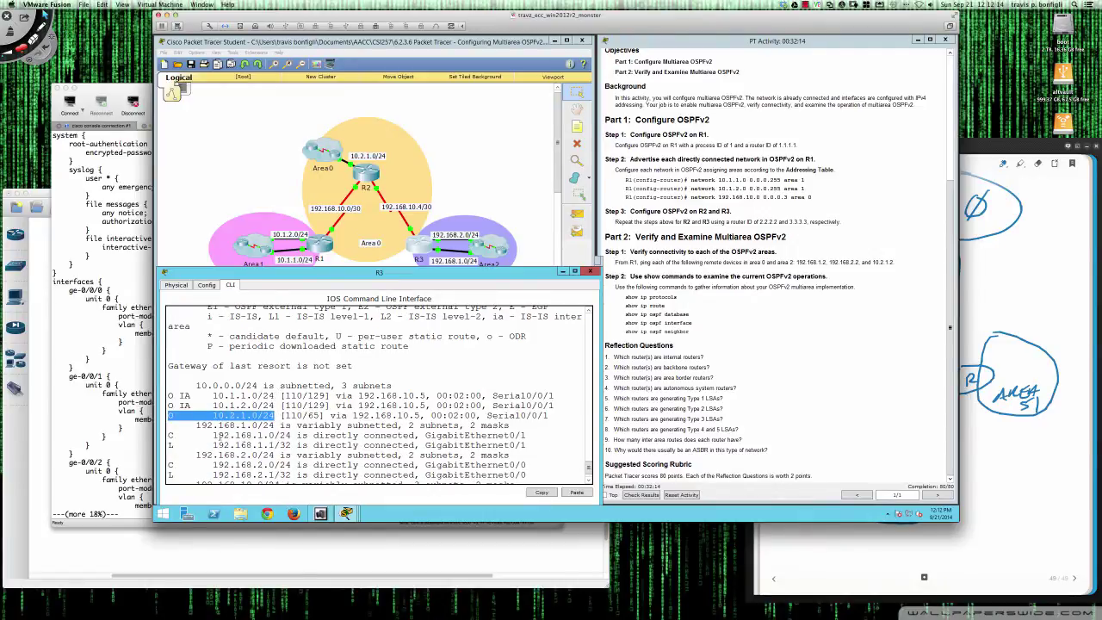
{"action": "left_click_drag", "start_coordinate": [196, 425], "coordinate": [275, 425]}
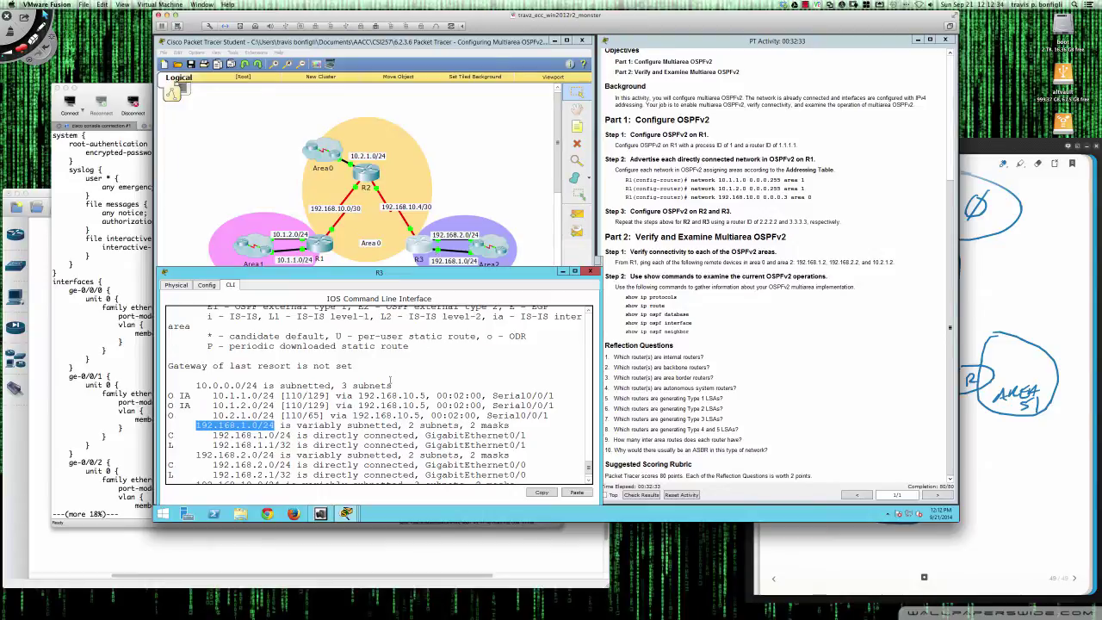
{"action": "scroll", "coordinate": [358, 387], "scroll_direction": "down", "scroll_amount": 1}
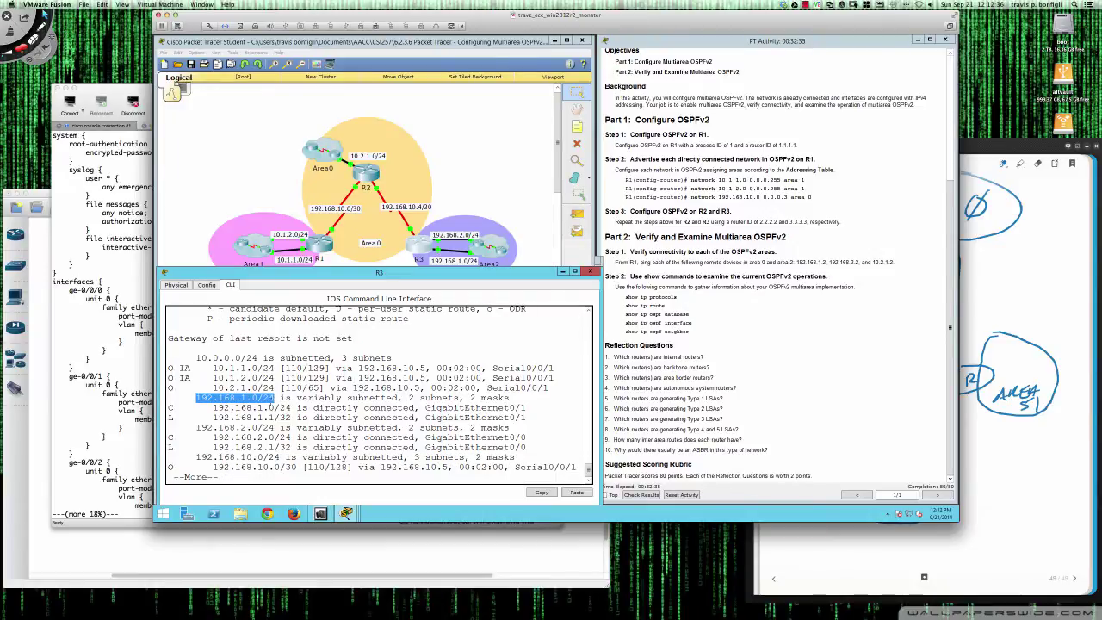
{"action": "left_click_drag", "start_coordinate": [168, 388], "coordinate": [275, 388]}
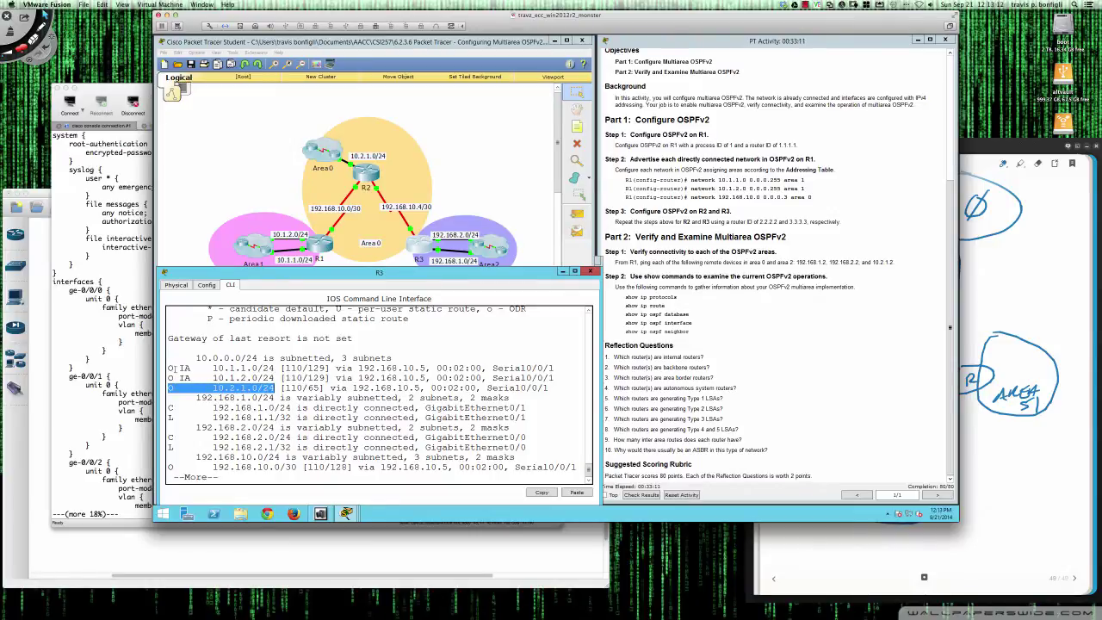
{"action": "left_click_drag", "start_coordinate": [169, 368], "coordinate": [279, 369]}
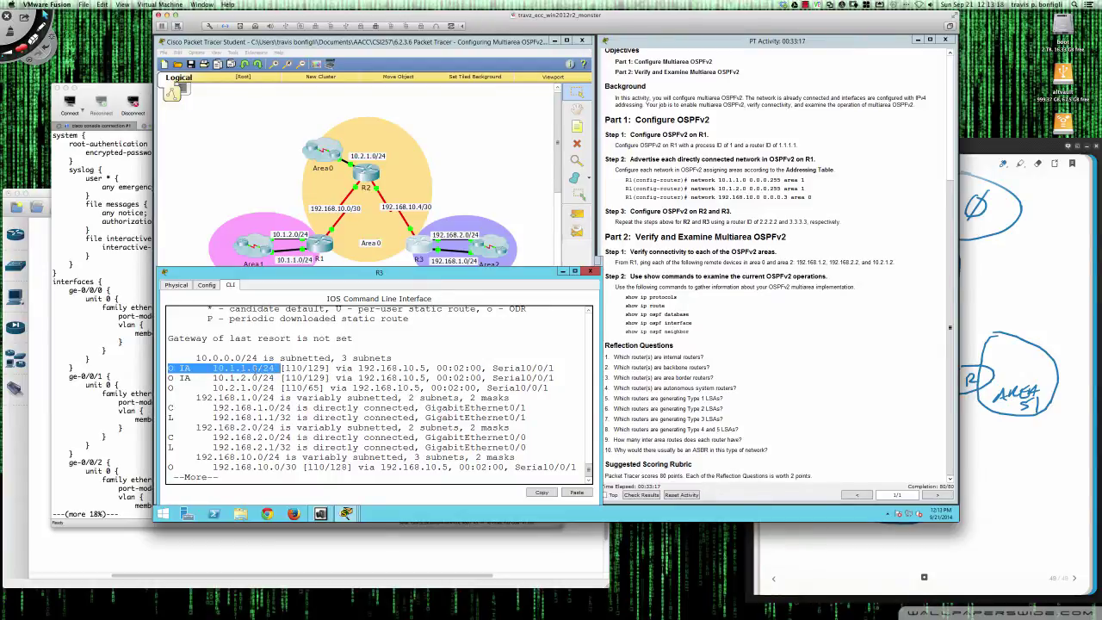
Highlight the OSPF inter area code in R3's legend, and examine the 192.168.10.0/30 route in the rest of the table.
{"action": "scroll", "coordinate": [379, 392], "scroll_direction": "up", "scroll_amount": 3}
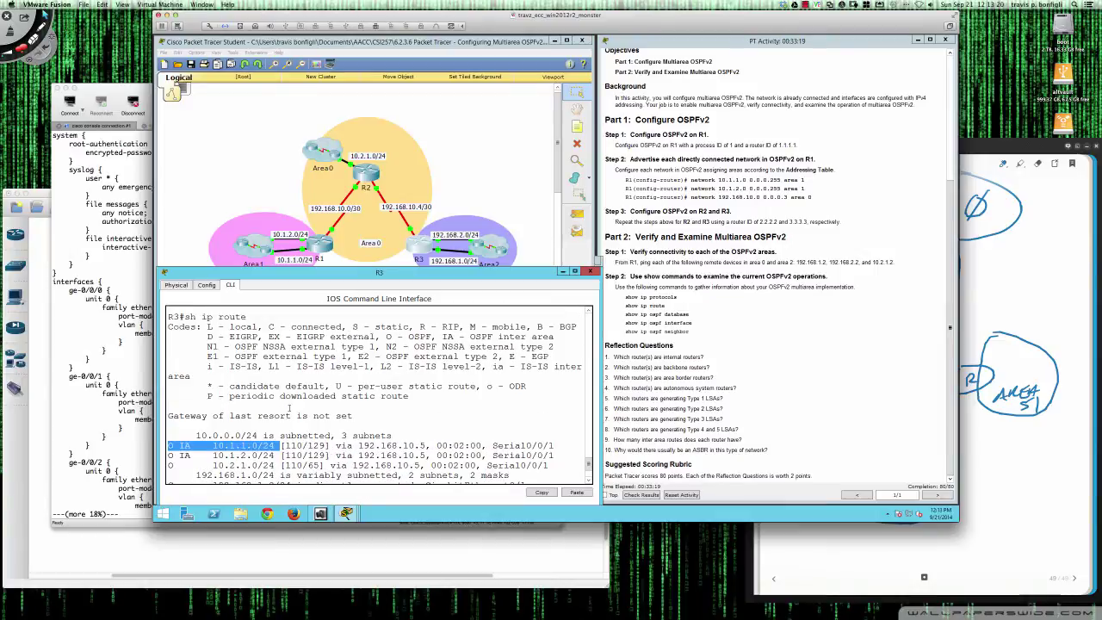
{"action": "left_click_drag", "start_coordinate": [443, 337], "coordinate": [560, 337]}
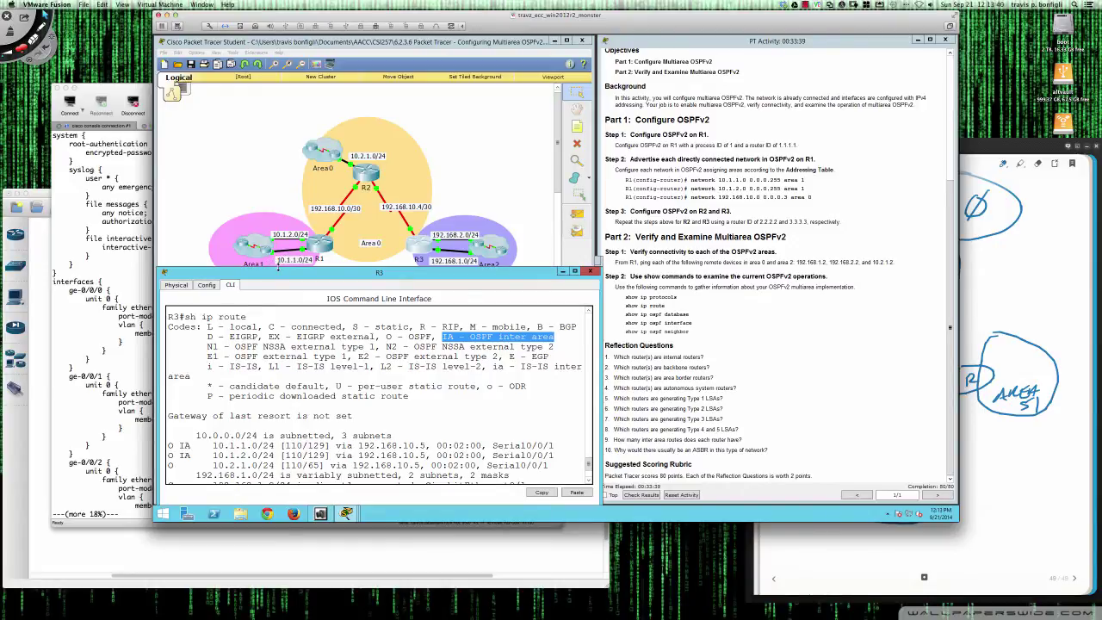
{"action": "scroll", "coordinate": [316, 400], "scroll_direction": "down", "scroll_amount": 4}
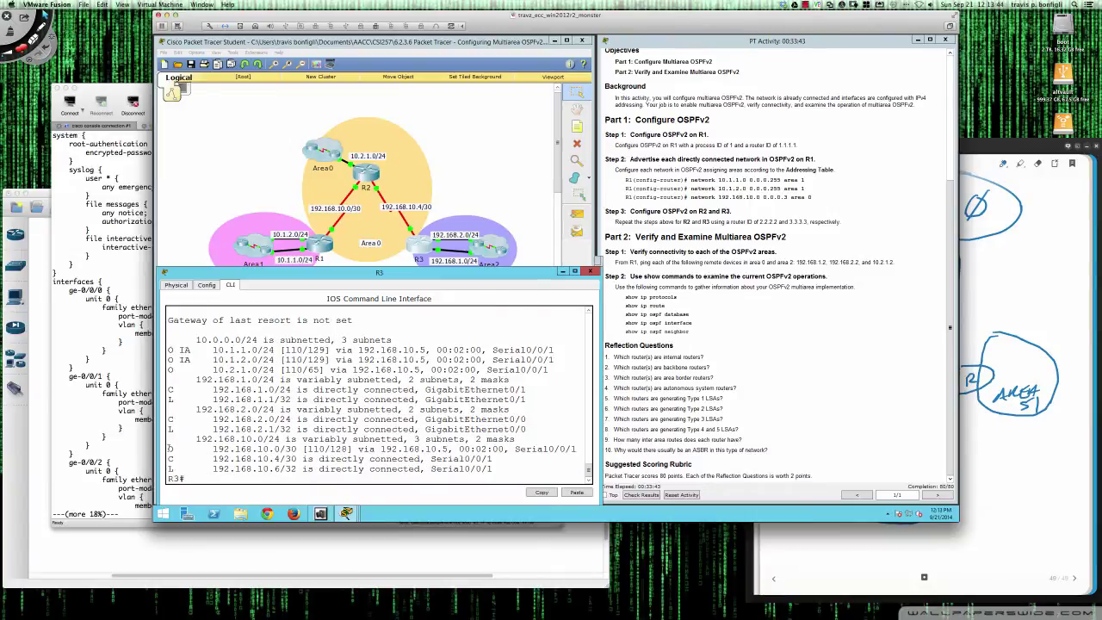
{"action": "left_click_drag", "start_coordinate": [170, 449], "coordinate": [577, 449]}
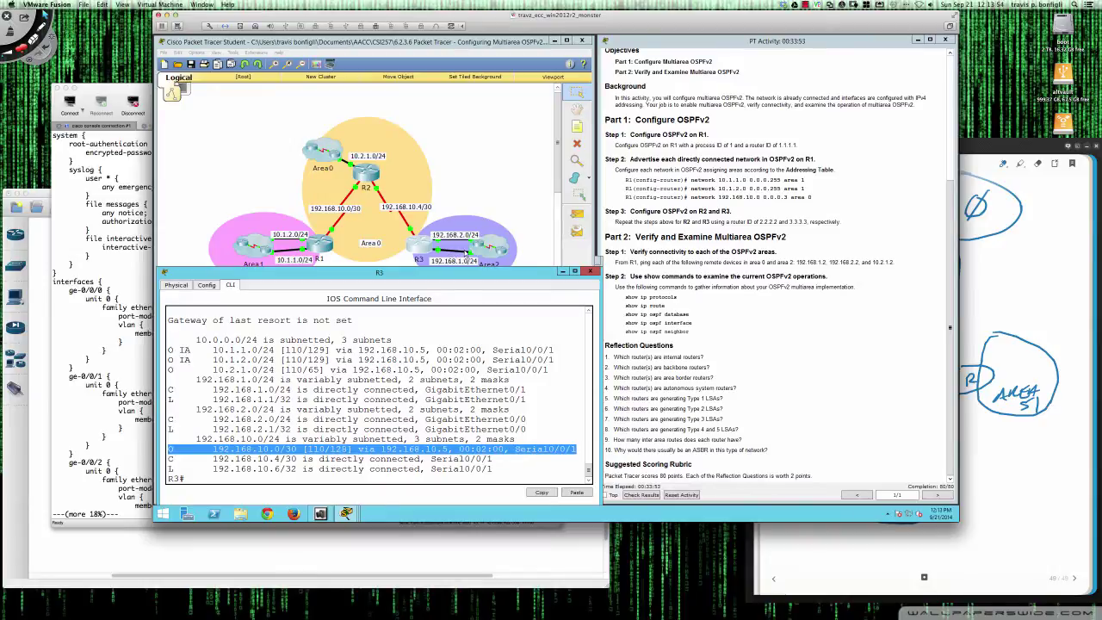
Switch to R1's command line and display its routing table with sh ip route.
{"action": "left_click", "coordinate": [314, 249]}
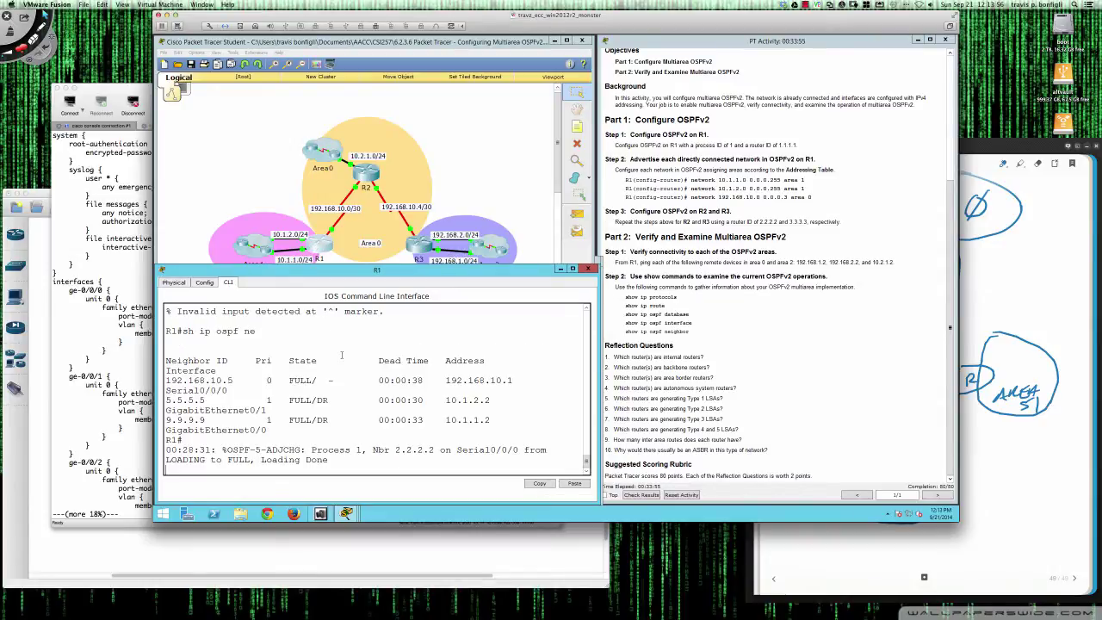
{"action": "key", "text": "Return"}
{"action": "key", "text": "Return"}
{"action": "key", "text": "Return"}
{"action": "key", "text": "Return"}
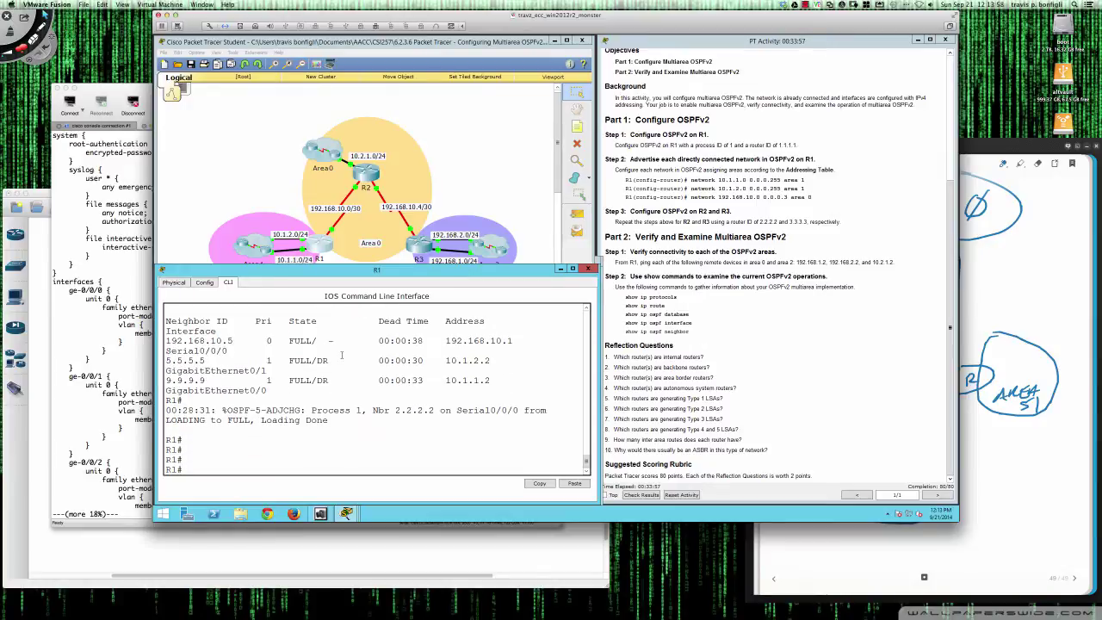
{"action": "type", "text": "sh ip ospf n"}
{"action": "key", "text": "BackSpace"}
{"action": "key", "text": "BackSpace"}
{"action": "key", "text": "BackSpace"}
{"action": "key", "text": "BackSpace"}
{"action": "type", "text": "route"}
{"action": "key", "text": "Return"}
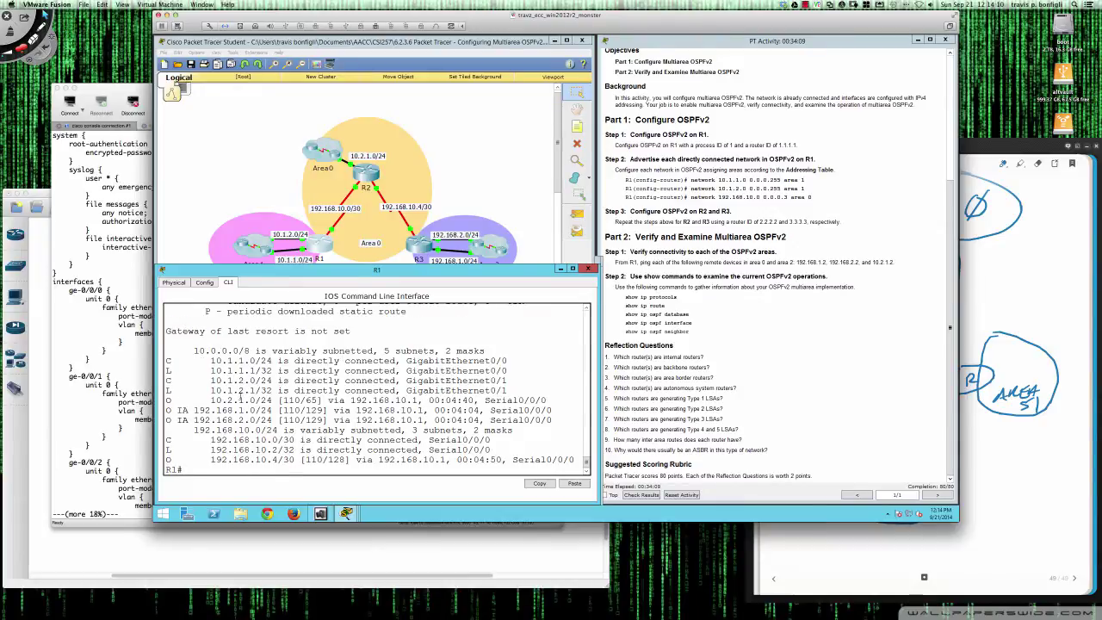
Examine R1's two O IA routes and its O route to 10.2.1.0/24, shifting the R1 window slightly to uncover the topology.
{"action": "left_click_drag", "start_coordinate": [167, 410], "coordinate": [558, 419]}
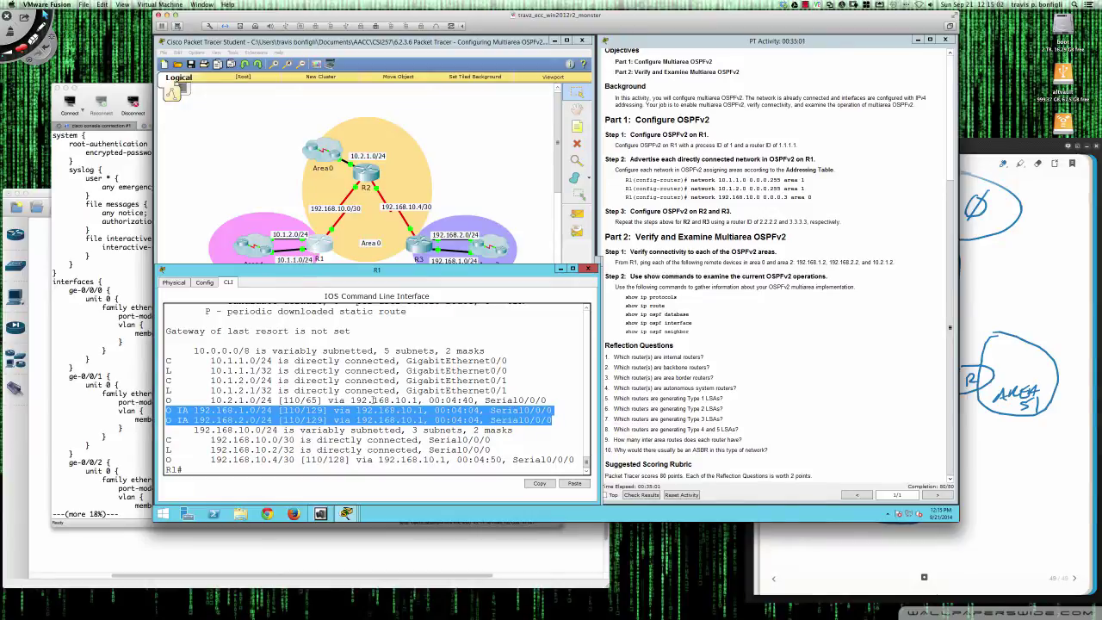
{"action": "left_click", "coordinate": [242, 360]}
{"action": "left_click_drag", "start_coordinate": [166, 401], "coordinate": [328, 402]}
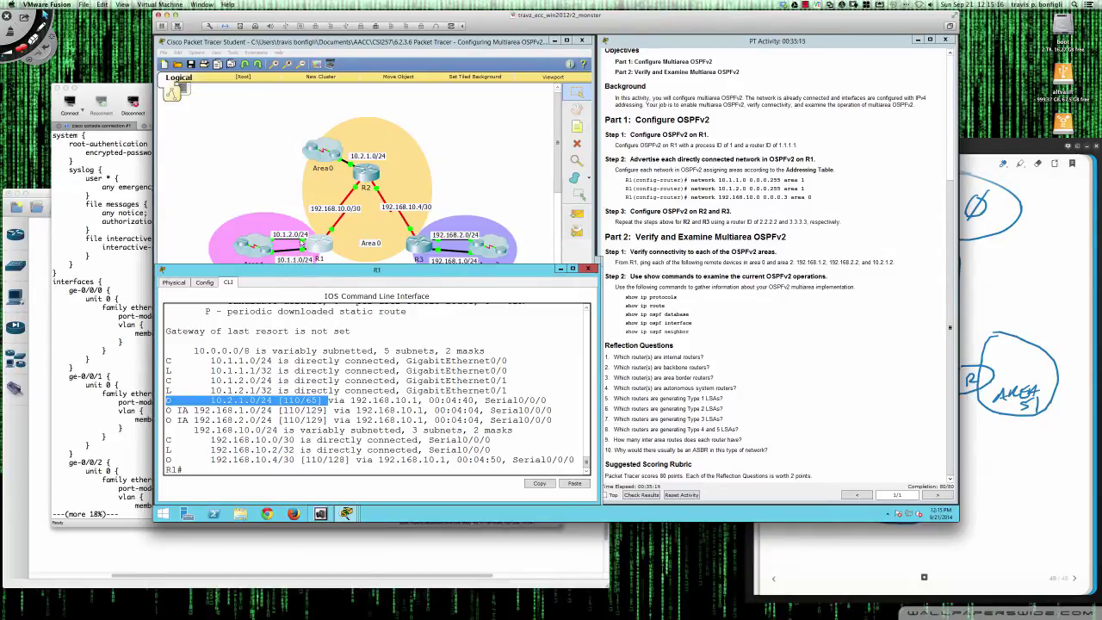
{"action": "left_click", "coordinate": [290, 278]}
{"action": "left_click_drag", "start_coordinate": [289, 277], "coordinate": [291, 284]}
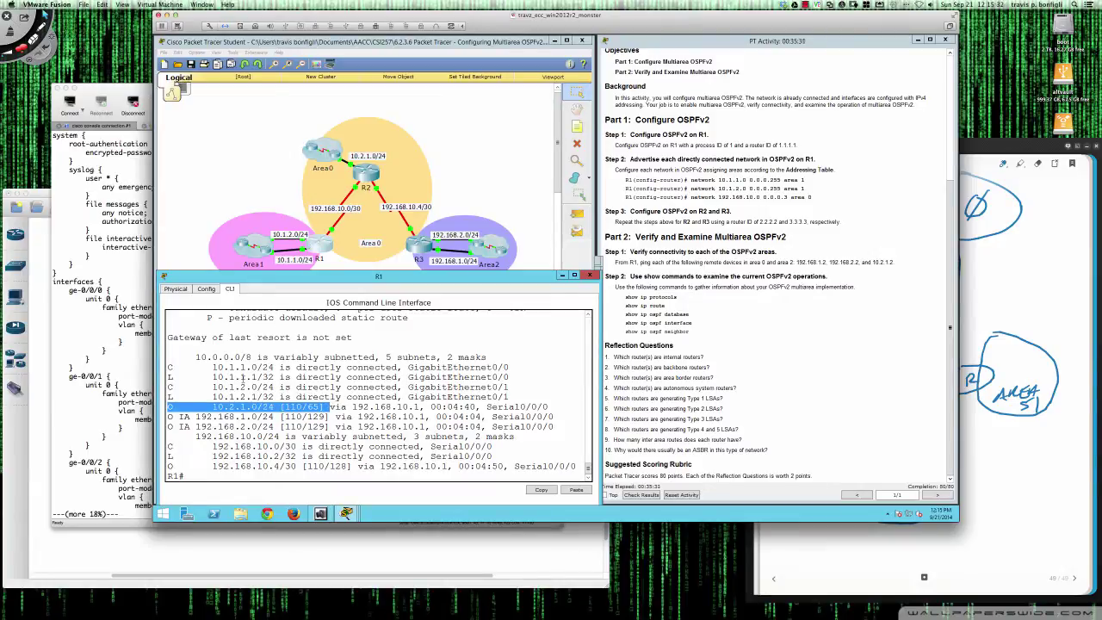
{"action": "left_click_drag", "start_coordinate": [168, 406], "coordinate": [274, 407]}
{"action": "scroll", "coordinate": [388, 423], "scroll_direction": "down", "scroll_amount": 1}
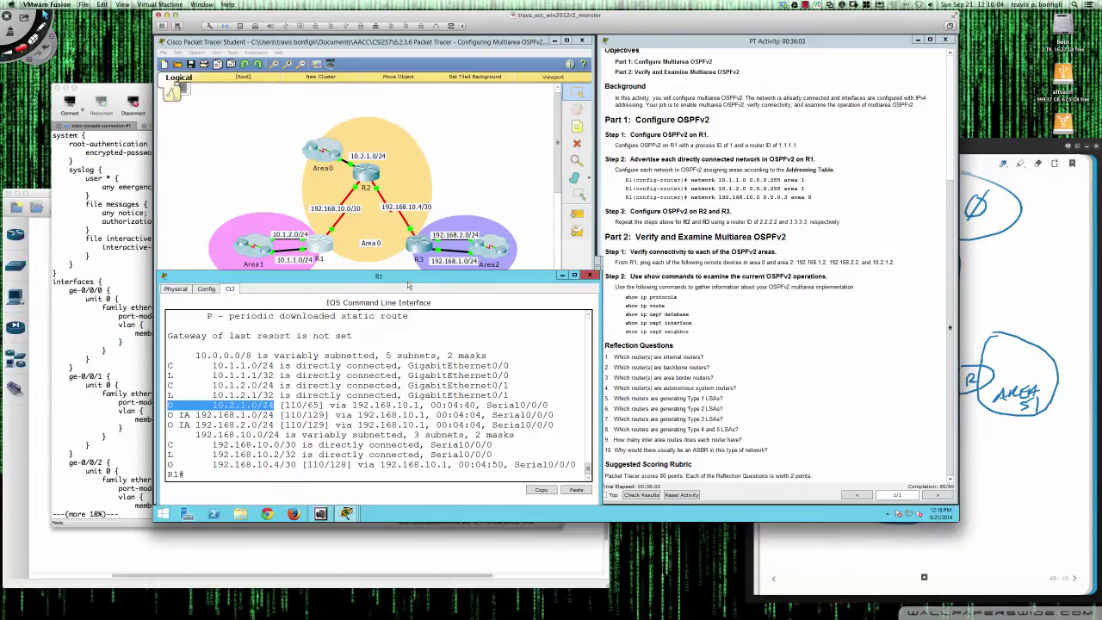
Review the route code legend on R1, highlighting the IA - OSPF inter area and O - OSPF entries.
{"action": "scroll", "coordinate": [417, 363], "scroll_direction": "up", "scroll_amount": 2}
{"action": "scroll", "coordinate": [417, 362], "scroll_direction": "up", "scroll_amount": 1}
{"action": "left_click_drag", "start_coordinate": [442, 335], "coordinate": [556, 336]}
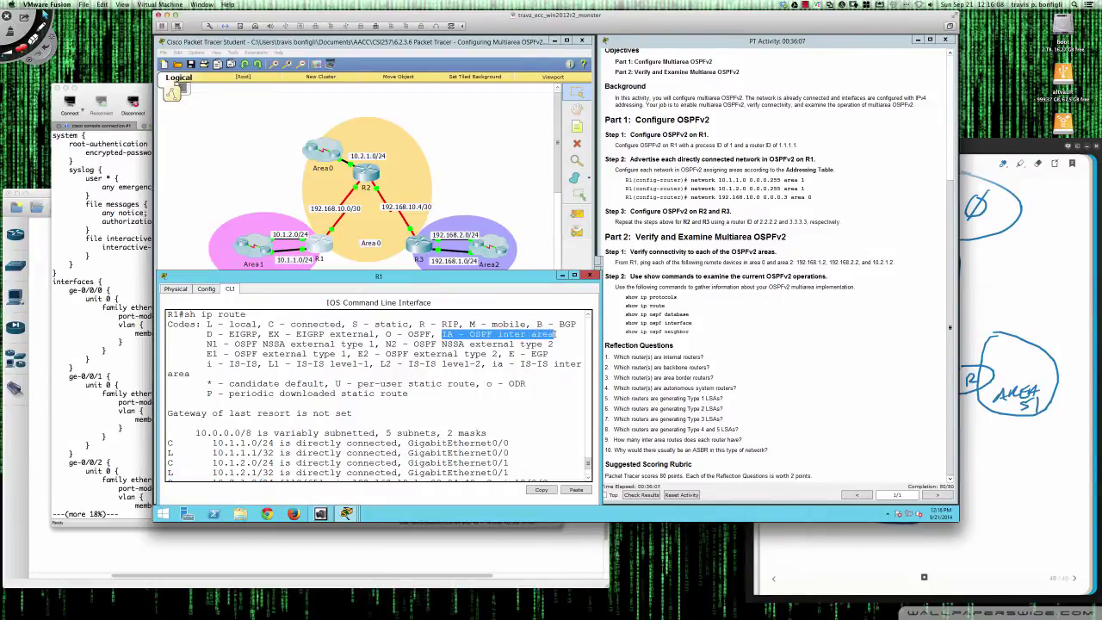
{"action": "left_click_drag", "start_coordinate": [386, 335], "coordinate": [432, 335]}
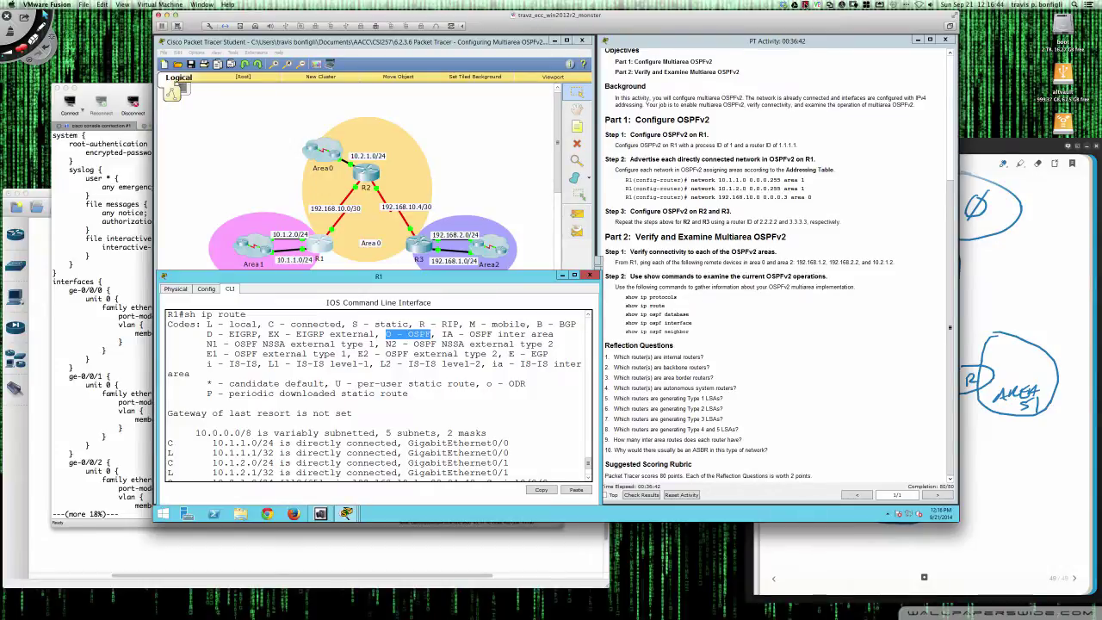
{"action": "left_click", "coordinate": [805, 5]}
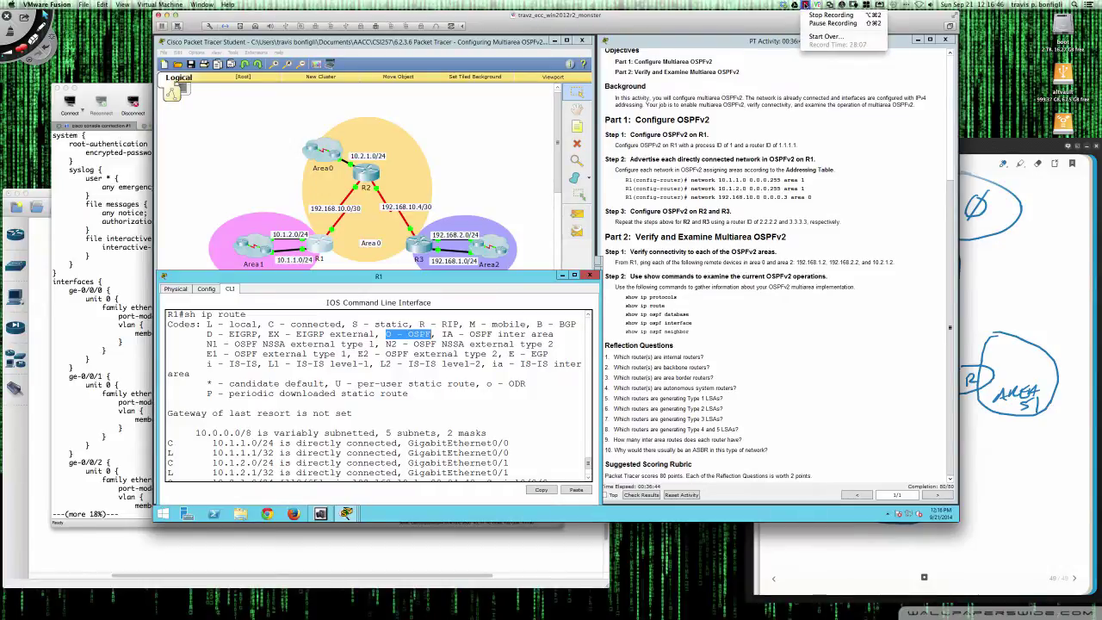